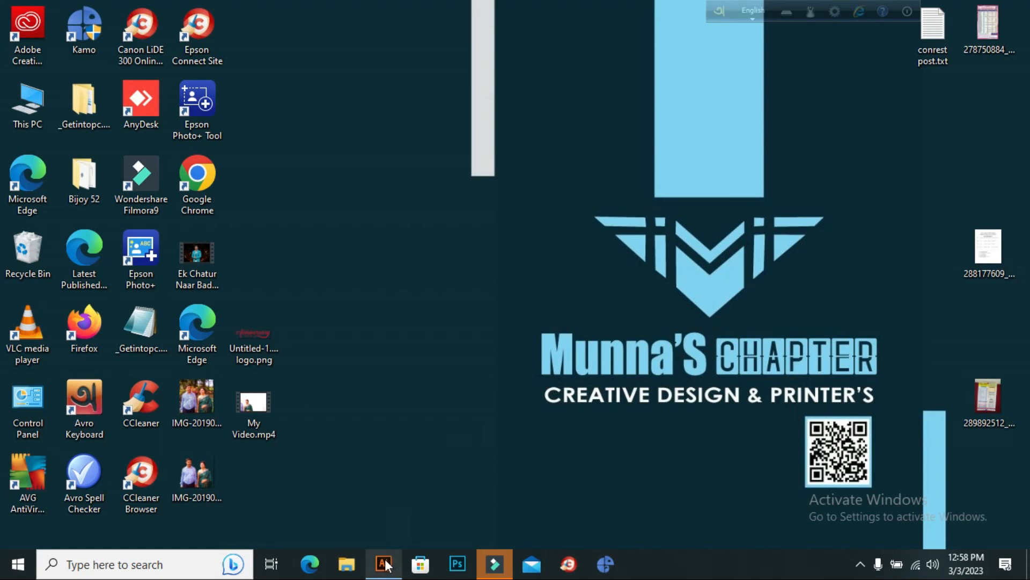
Open Google Chrome and search Google for "floral".
{"action": "left_click", "coordinate": [199, 183]}
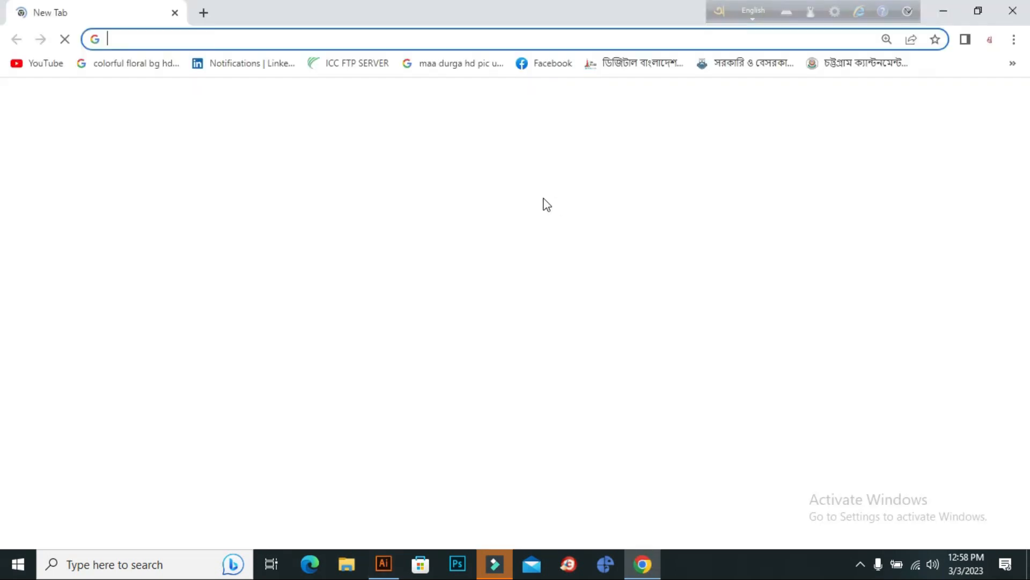
{"action": "left_click", "coordinate": [380, 371]}
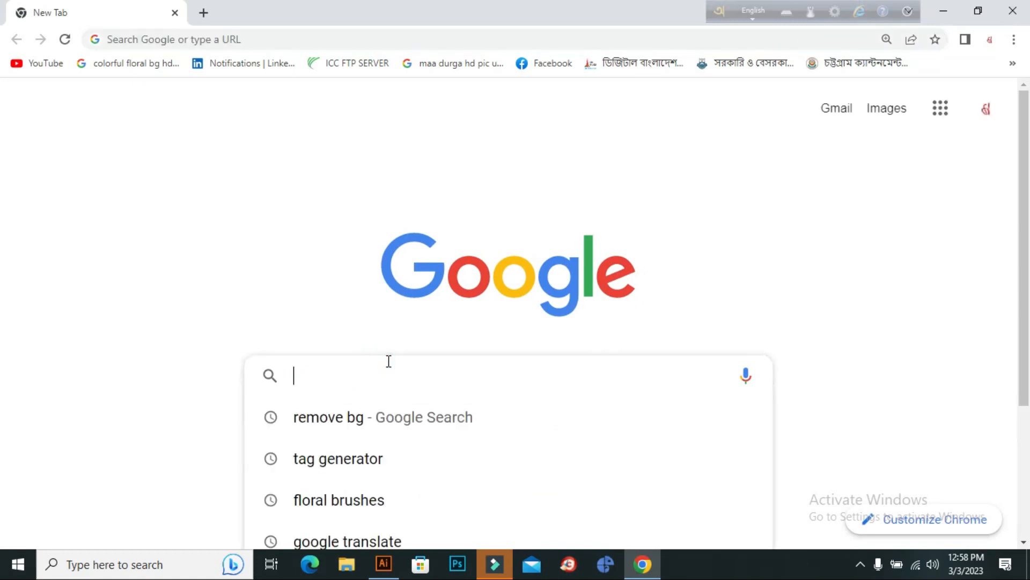
{"action": "key", "text": "Down"}
{"action": "key", "text": "Down"}
{"action": "key", "text": "Down"}
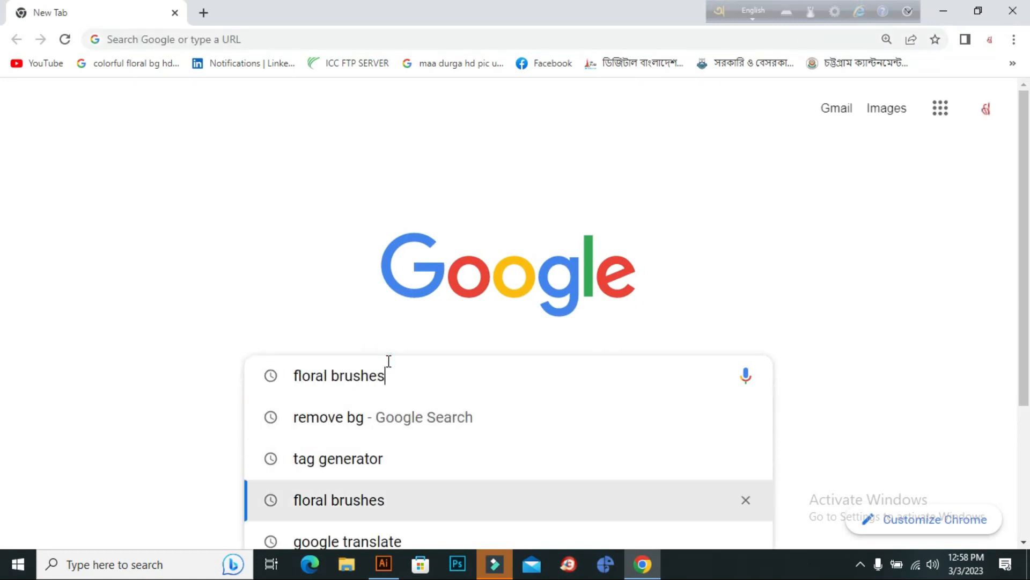
{"action": "key", "text": "BackSpace"}
{"action": "key", "text": "BackSpace"}
{"action": "key", "text": "BackSpace"}
{"action": "key", "text": "BackSpace"}
{"action": "key", "text": "BackSpace"}
{"action": "key", "text": "BackSpace"}
{"action": "key", "text": "BackSpace"}
{"action": "key", "text": "BackSpace"}
{"action": "key", "text": "Return"}
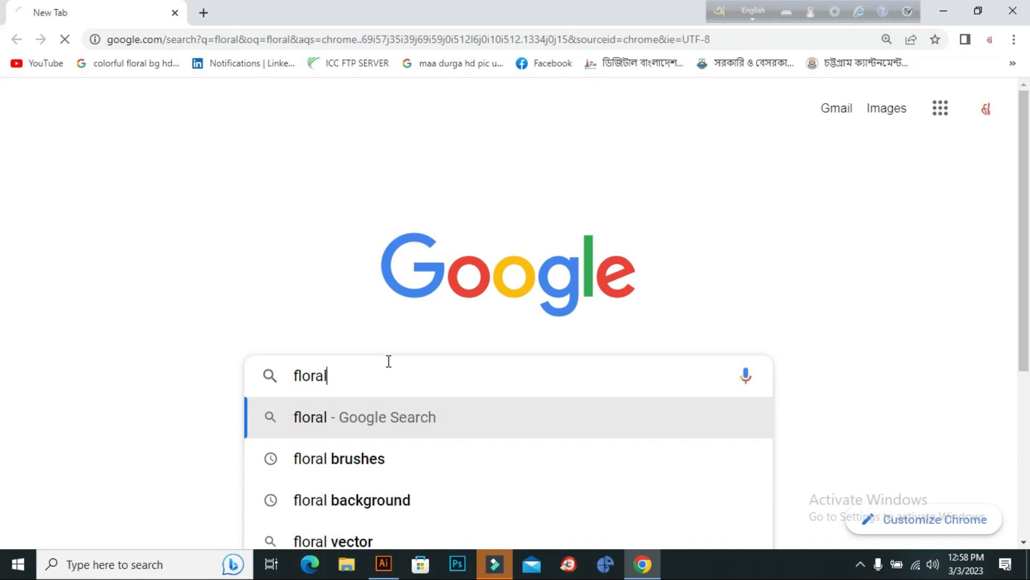
Browse the floral image results and the related black vector ornaments for motif ideas.
{"action": "left_click", "coordinate": [154, 144]}
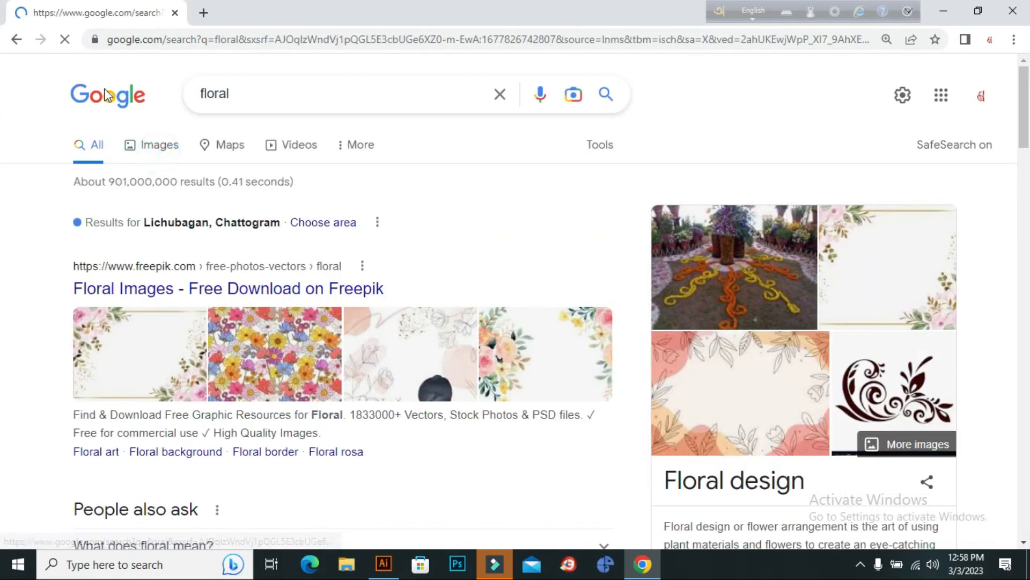
{"action": "scroll", "coordinate": [611, 333], "scroll_direction": "down", "scroll_amount": 7}
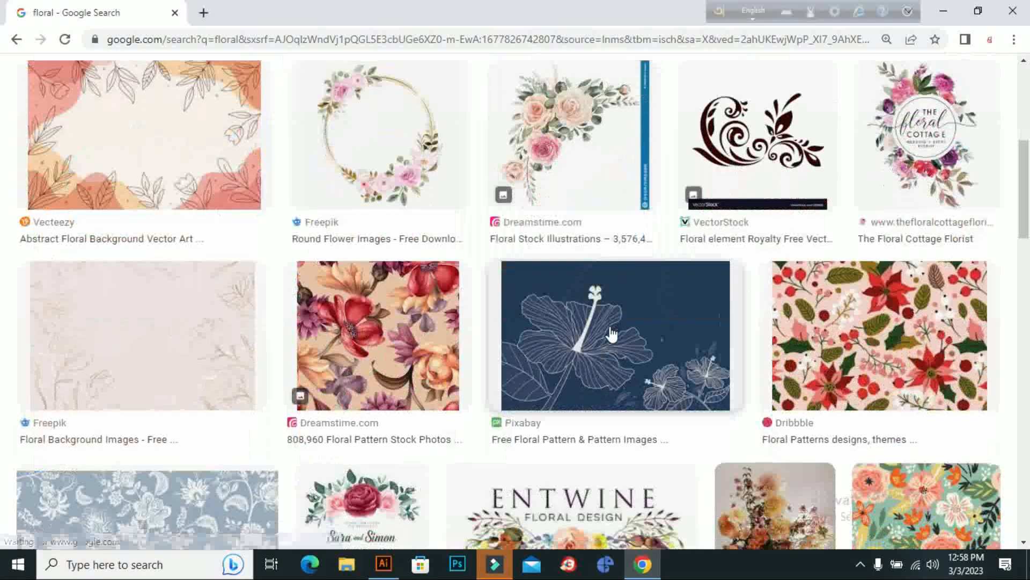
{"action": "left_click", "coordinate": [761, 177]}
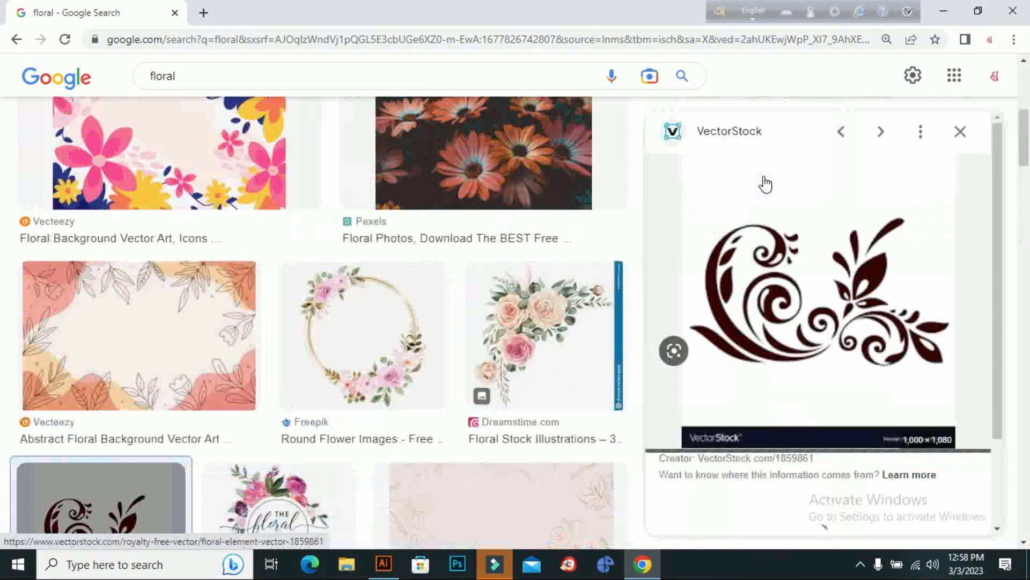
{"action": "scroll", "coordinate": [751, 204], "scroll_direction": "down", "scroll_amount": 5}
{"action": "scroll", "coordinate": [731, 235], "scroll_direction": "down", "scroll_amount": 12}
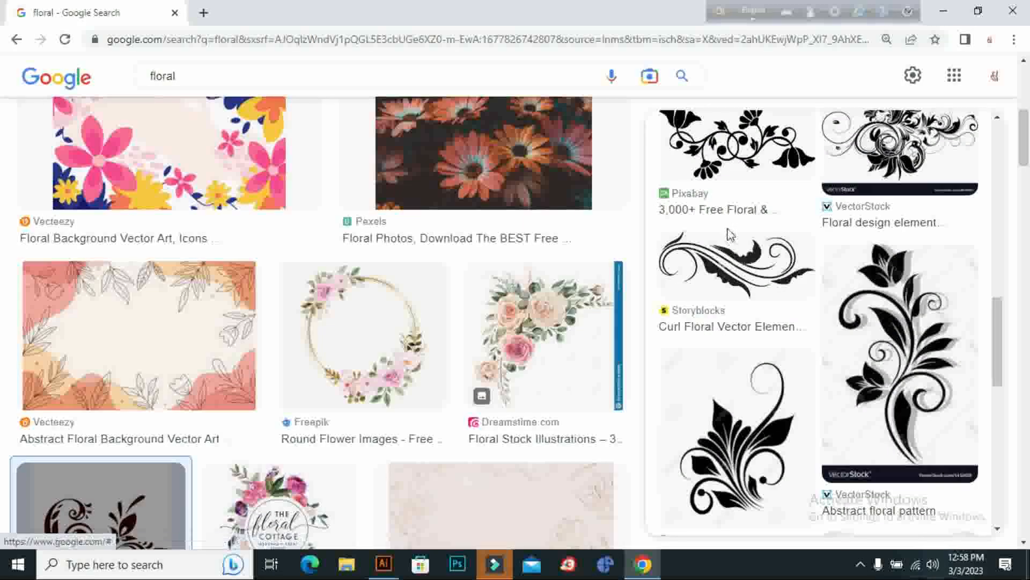
{"action": "left_click", "coordinate": [801, 208]}
{"action": "scroll", "coordinate": [827, 242], "scroll_direction": "down", "scroll_amount": 10}
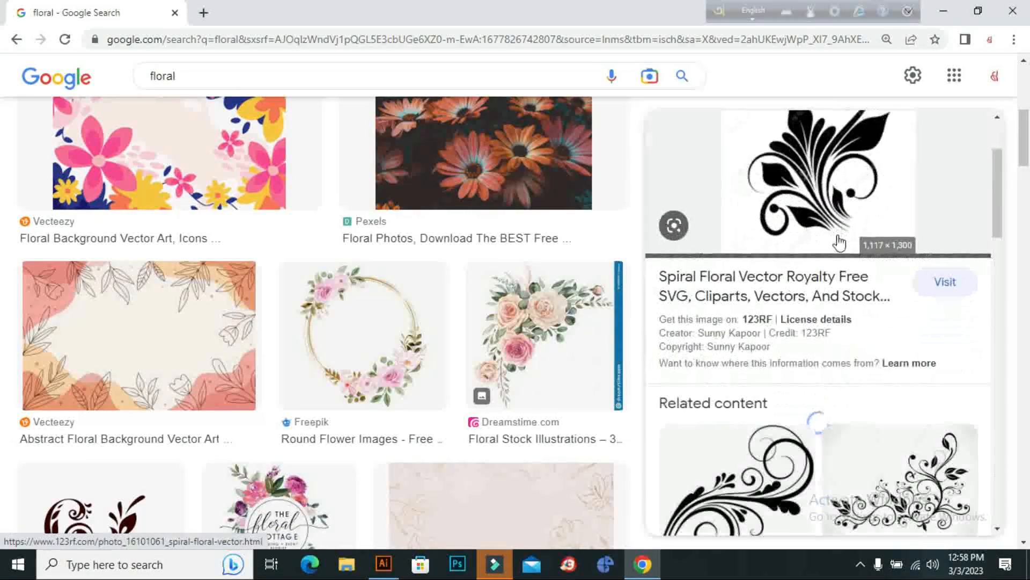
{"action": "scroll", "coordinate": [808, 299], "scroll_direction": "down", "scroll_amount": 6}
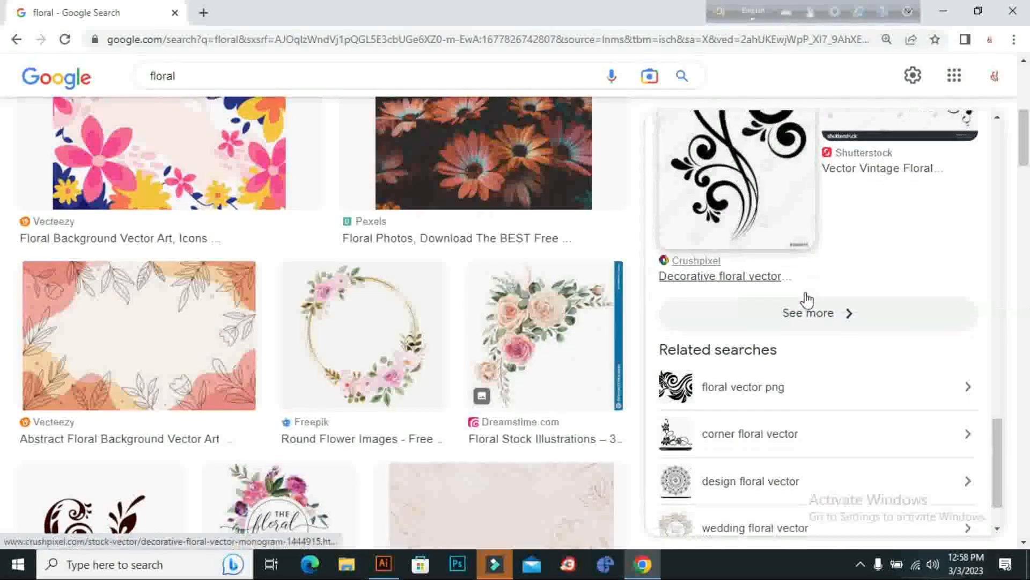
{"action": "left_click", "coordinate": [796, 236]}
{"action": "scroll", "coordinate": [698, 220], "scroll_direction": "down", "scroll_amount": 20}
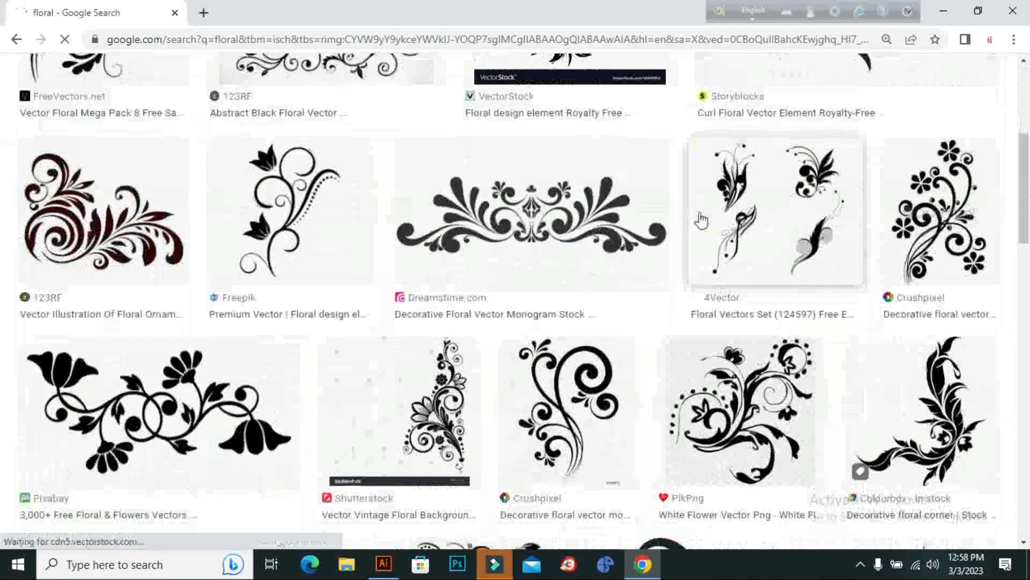
{"action": "scroll", "coordinate": [622, 499], "scroll_direction": "down", "scroll_amount": 15}
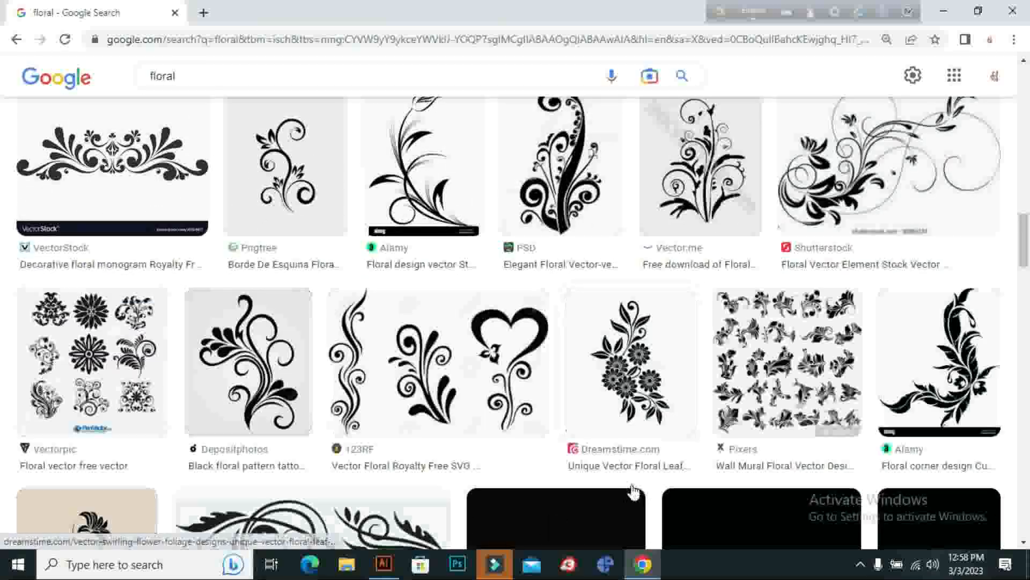
{"action": "scroll", "coordinate": [631, 487], "scroll_direction": "down", "scroll_amount": 7}
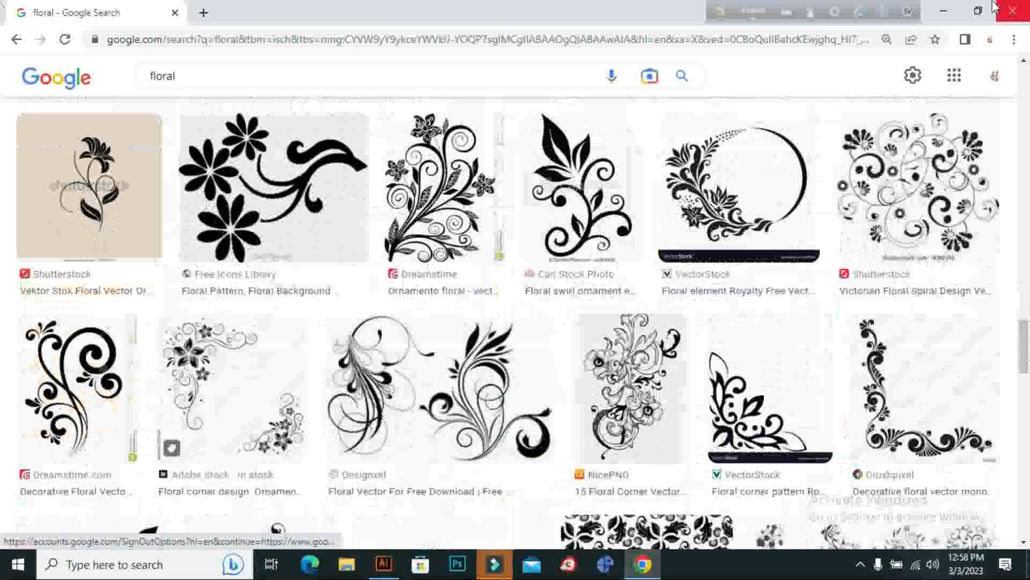
Switch to Illustrator and show the Untitled-2 drawing with the square and round leaf frames.
{"action": "left_click", "coordinate": [943, 10]}
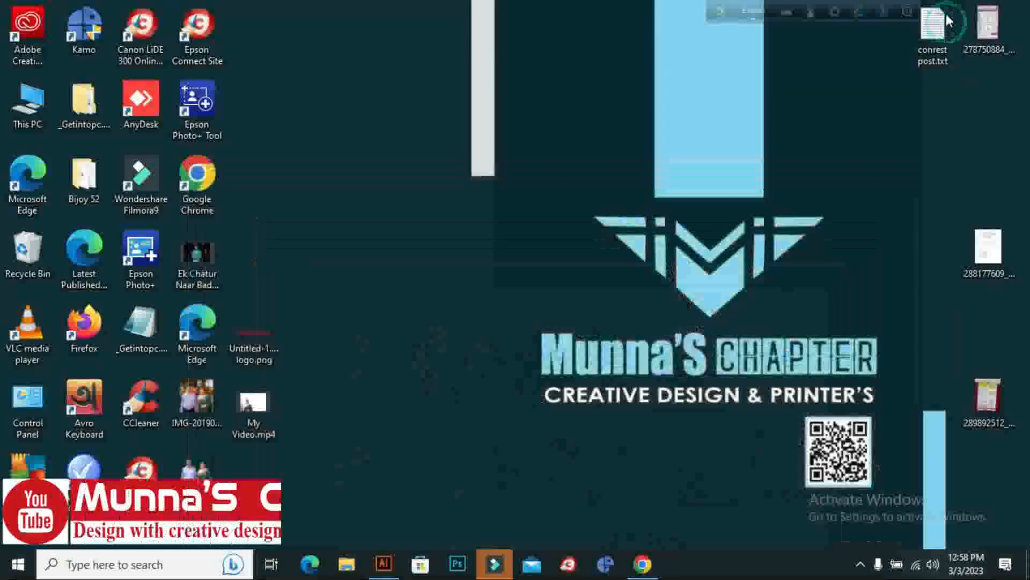
{"action": "left_click", "coordinate": [387, 563]}
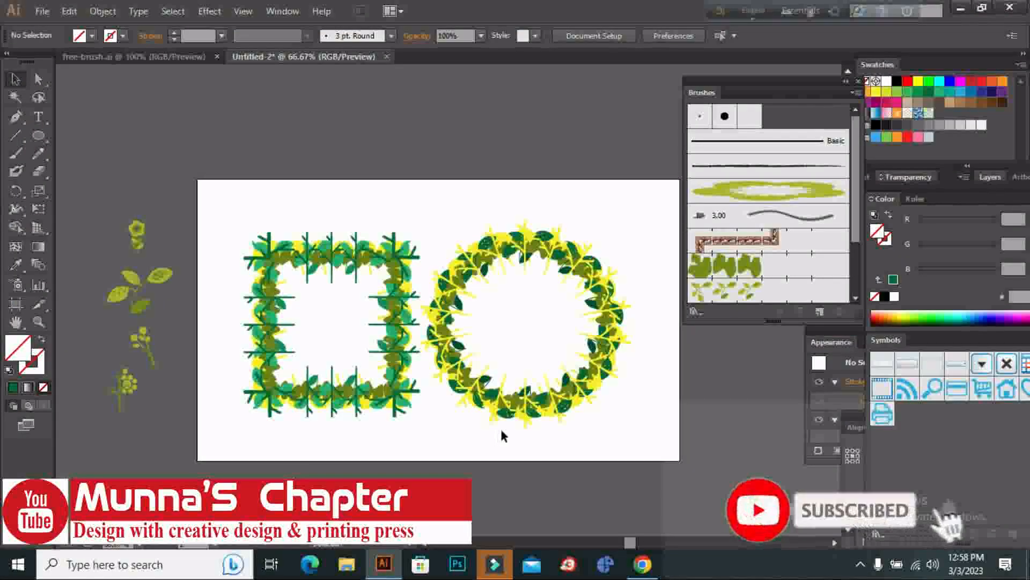
{"action": "scroll", "coordinate": [502, 436], "scroll_direction": "down", "scroll_amount": 3}
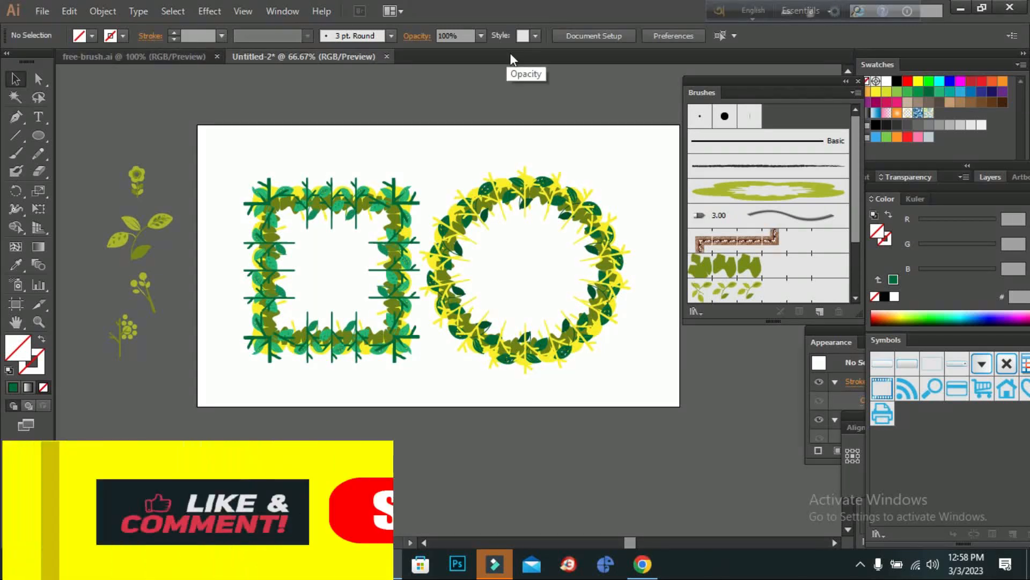
Move the column of floral motifs from beside the artboard onto its edge, next to the square leaf frame.
{"action": "left_click_drag", "start_coordinate": [150, 105], "coordinate": [112, 363]}
{"action": "left_click", "coordinate": [211, 154]}
{"action": "left_click_drag", "start_coordinate": [167, 156], "coordinate": [115, 420]}
{"action": "left_click_drag", "start_coordinate": [127, 193], "coordinate": [208, 188]}
{"action": "left_click", "coordinate": [260, 150]}
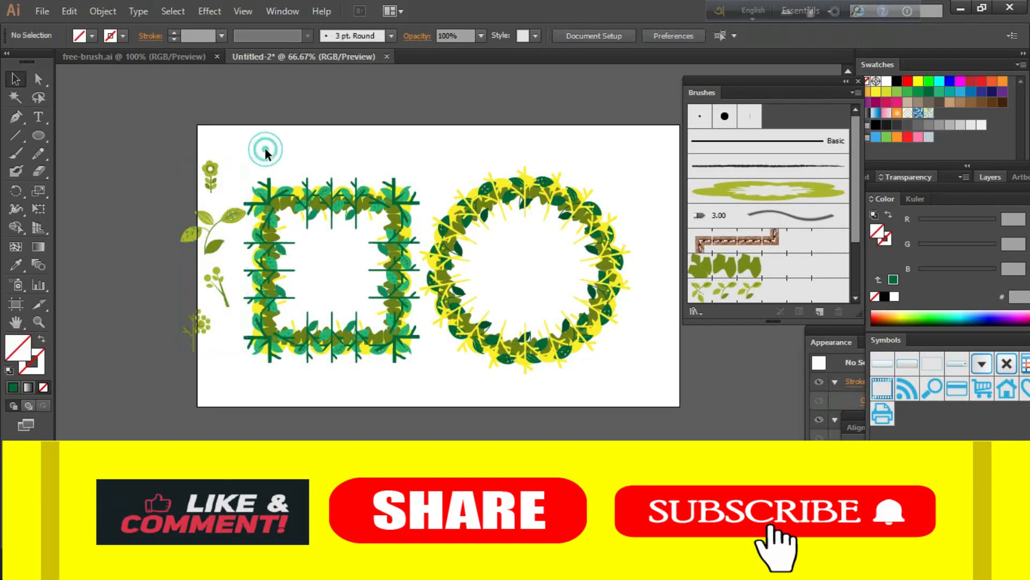
Shift the selected floral motifs away from the square frame, back toward the pasteboard, and copy them.
{"action": "left_click", "coordinate": [38, 321]}
{"action": "left_click", "coordinate": [386, 295]}
{"action": "left_click", "coordinate": [424, 298]}
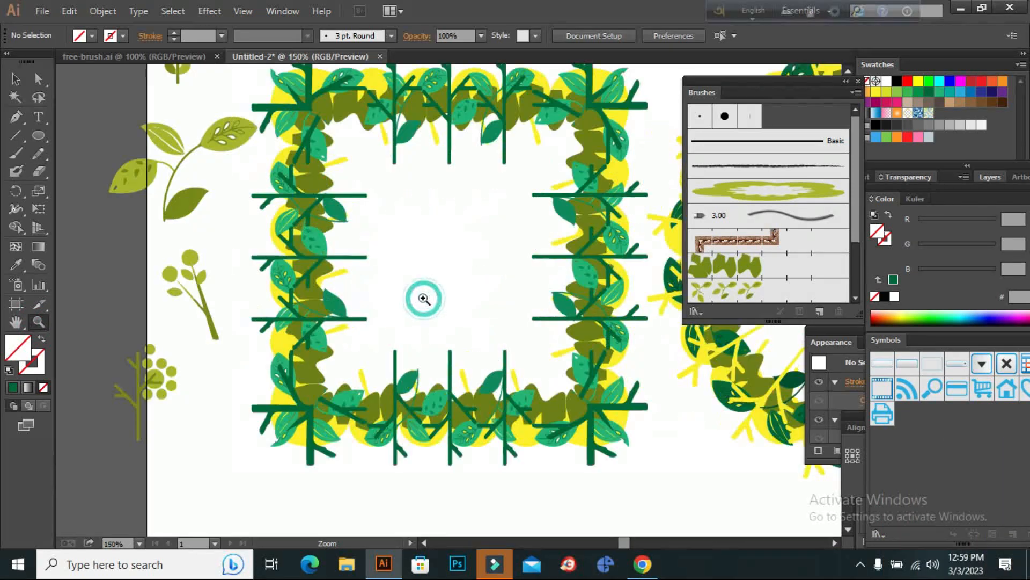
{"action": "scroll", "coordinate": [342, 262], "scroll_direction": "up", "scroll_amount": 1}
{"action": "left_click", "coordinate": [21, 82]}
{"action": "scroll", "coordinate": [104, 92], "scroll_direction": "up", "scroll_amount": 1}
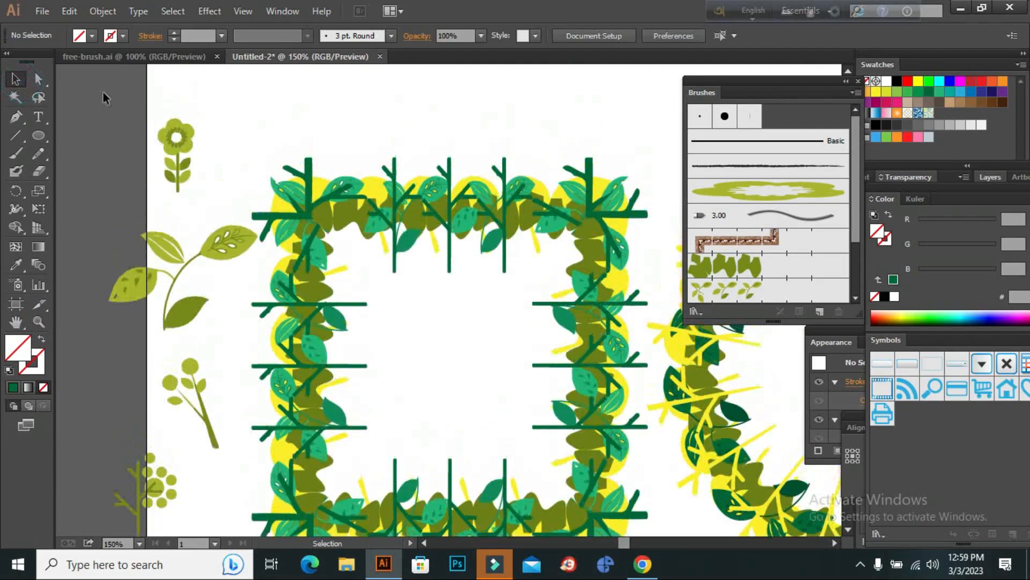
{"action": "left_click_drag", "start_coordinate": [191, 83], "coordinate": [146, 484]}
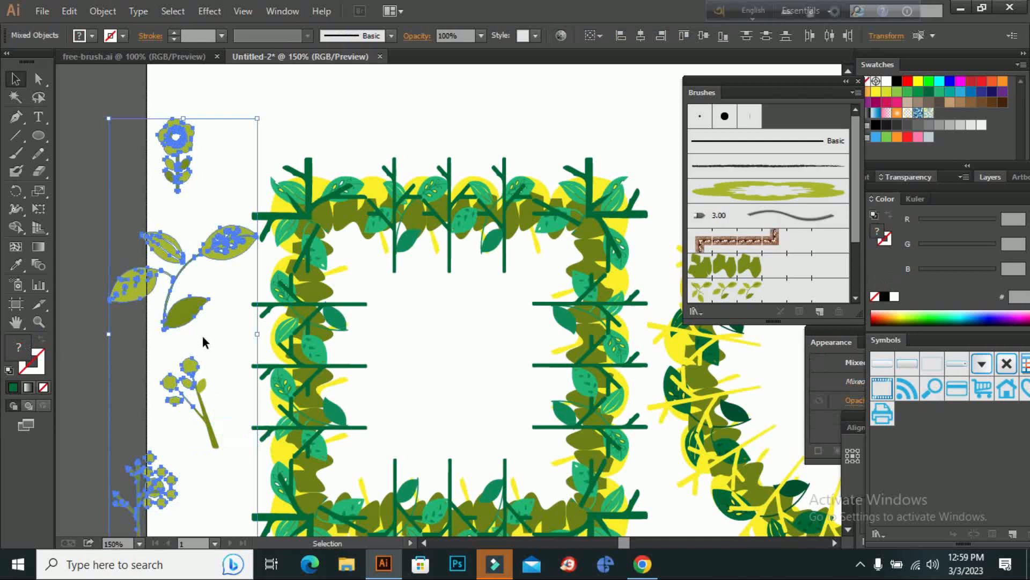
{"action": "scroll", "coordinate": [200, 131], "scroll_direction": "down", "scroll_amount": 1}
{"action": "left_click_drag", "start_coordinate": [214, 166], "coordinate": [159, 169]}
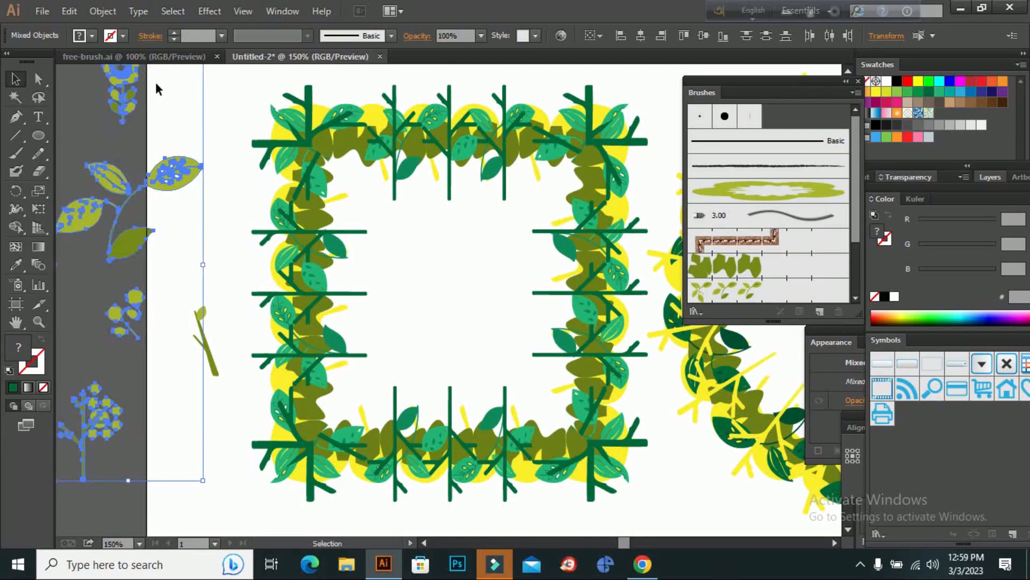
{"action": "left_click", "coordinate": [69, 11]}
{"action": "left_click", "coordinate": [80, 73]}
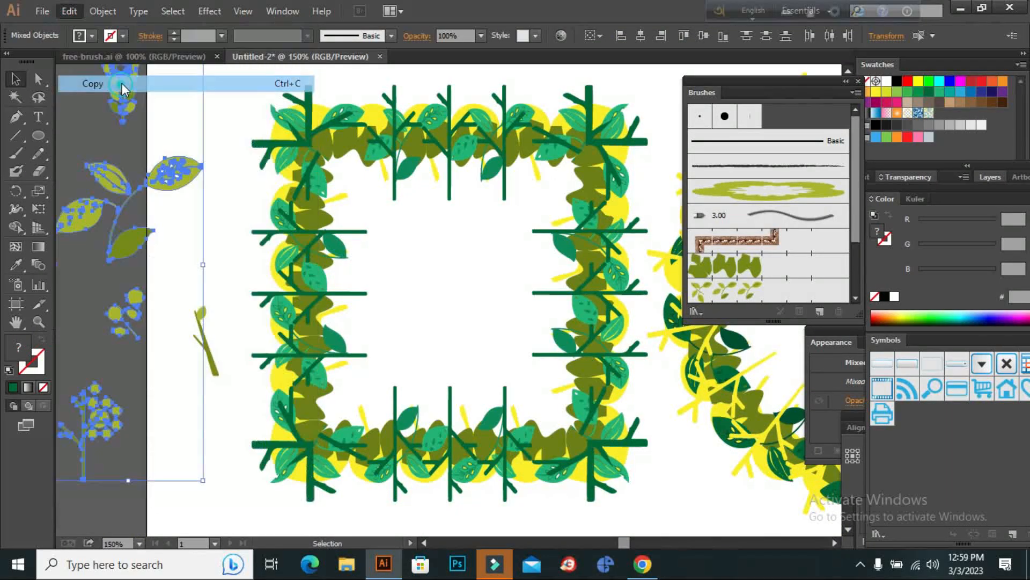
Create a new Web document of 960 x 560 px with one artboard and shift the Brushes panel clear of it.
{"action": "left_click", "coordinate": [51, 11]}
{"action": "left_click", "coordinate": [53, 29]}
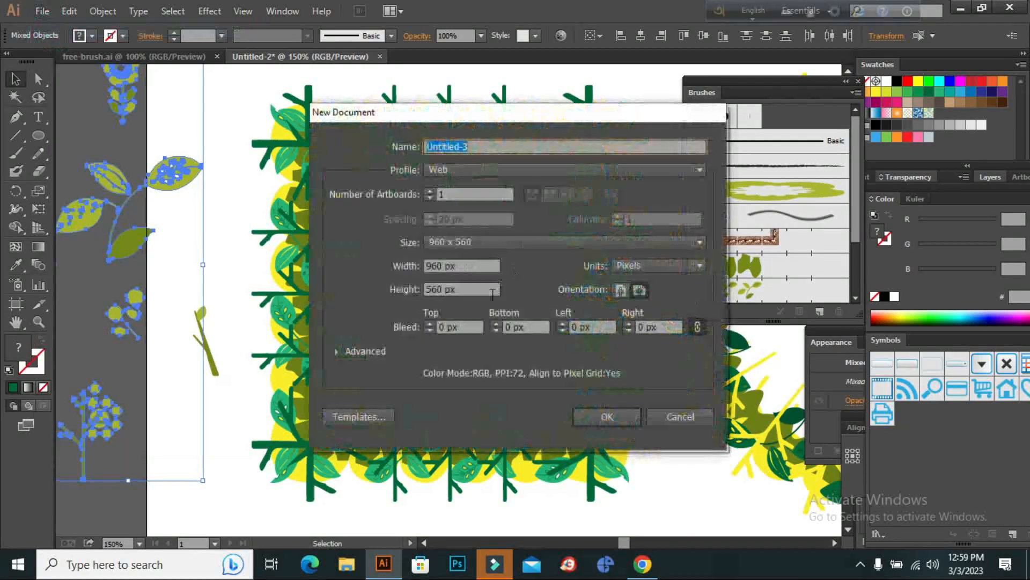
{"action": "left_click", "coordinate": [606, 416]}
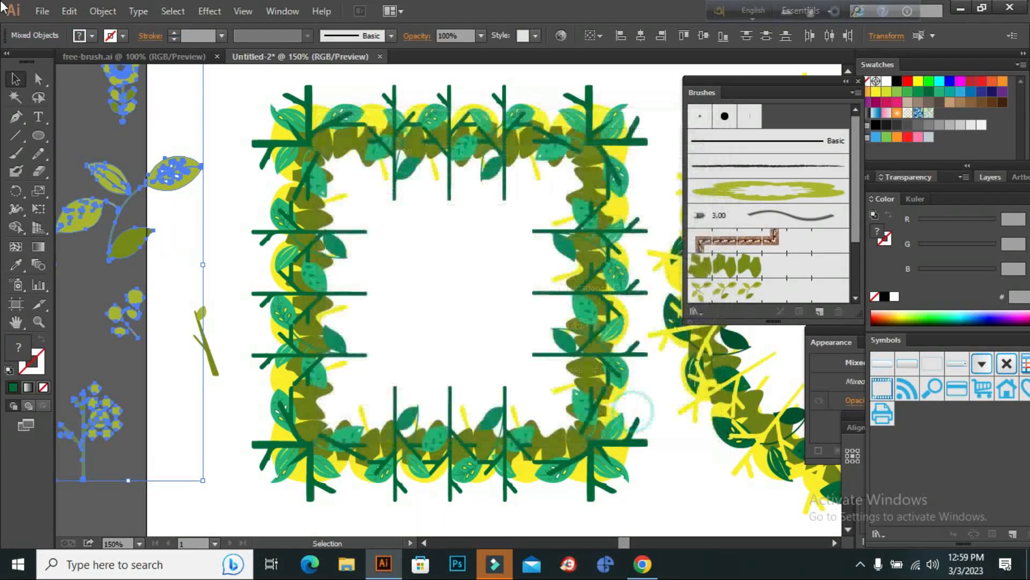
{"action": "left_click_drag", "start_coordinate": [738, 81], "coordinate": [943, 94]}
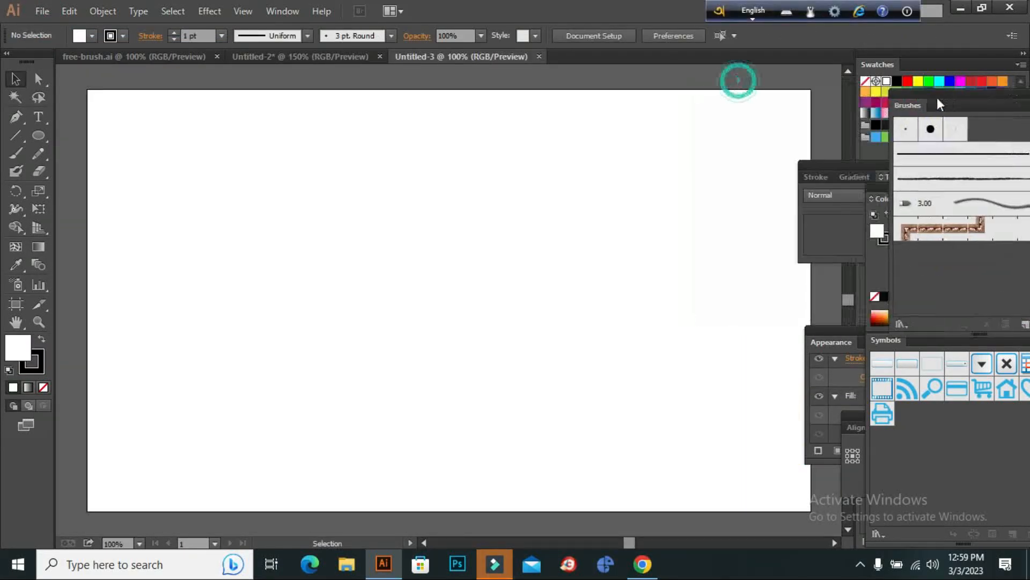
Paste the copied floral motifs into the new document and place them along the artboard's left side.
{"action": "left_click", "coordinate": [69, 12]}
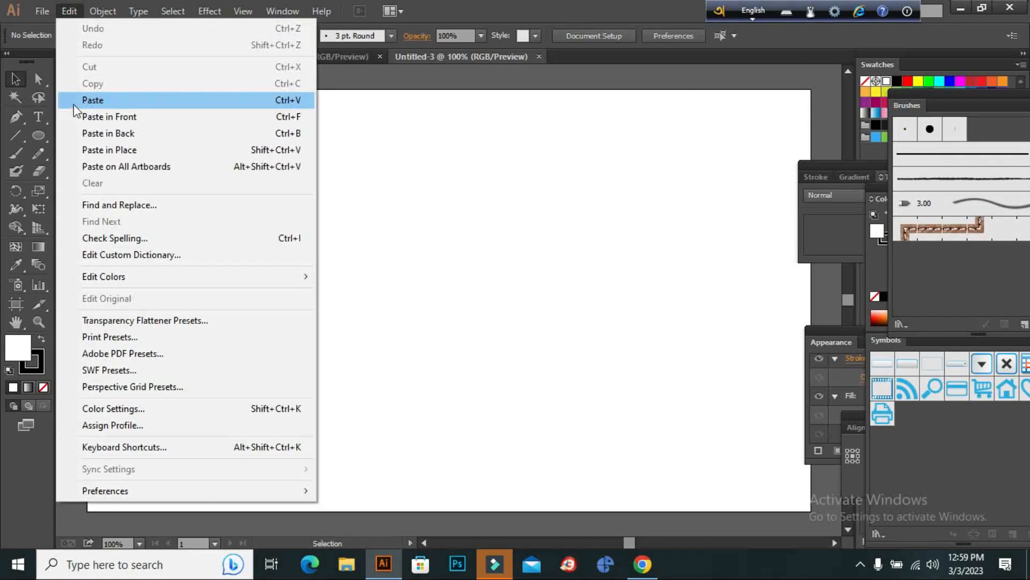
{"action": "left_click", "coordinate": [75, 99]}
{"action": "left_click_drag", "start_coordinate": [443, 174], "coordinate": [182, 174]}
{"action": "left_click", "coordinate": [428, 163]}
Bring the Brushes panel back into full view and check its entry in the list of available panels.
{"action": "mouse_move", "coordinate": [958, 109]}
{"action": "left_mouse_down"}
{"action": "mouse_move", "coordinate": [928, 83]}
{"action": "mouse_move", "coordinate": [759, 76]}
{"action": "left_mouse_up"}
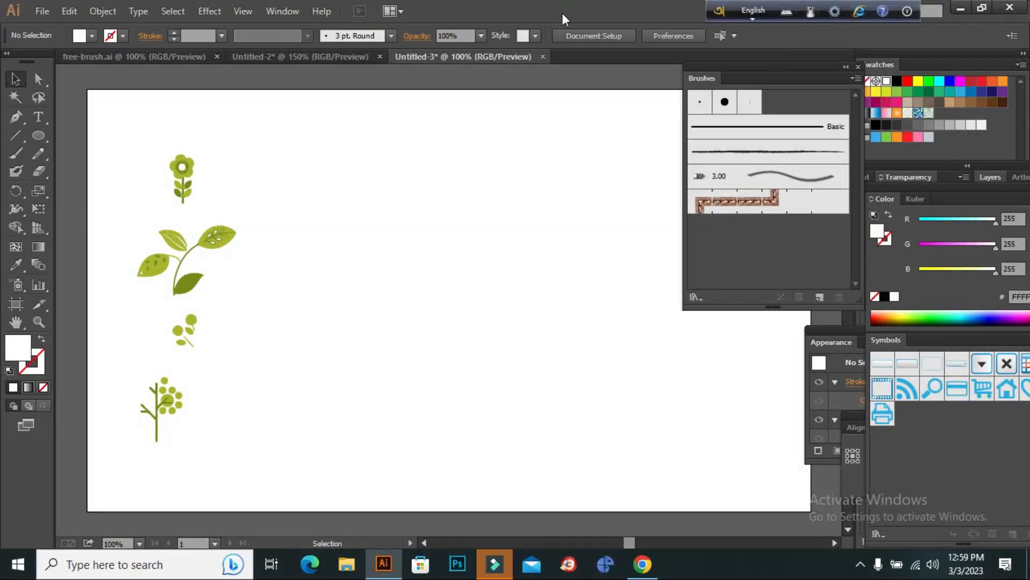
{"action": "left_click", "coordinate": [286, 15]}
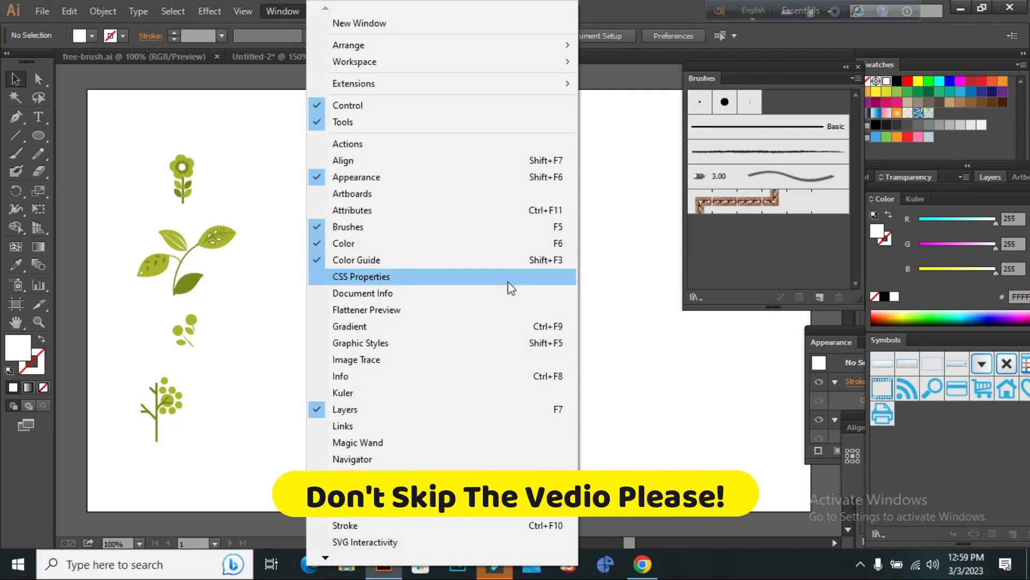
{"action": "left_click", "coordinate": [617, 207]}
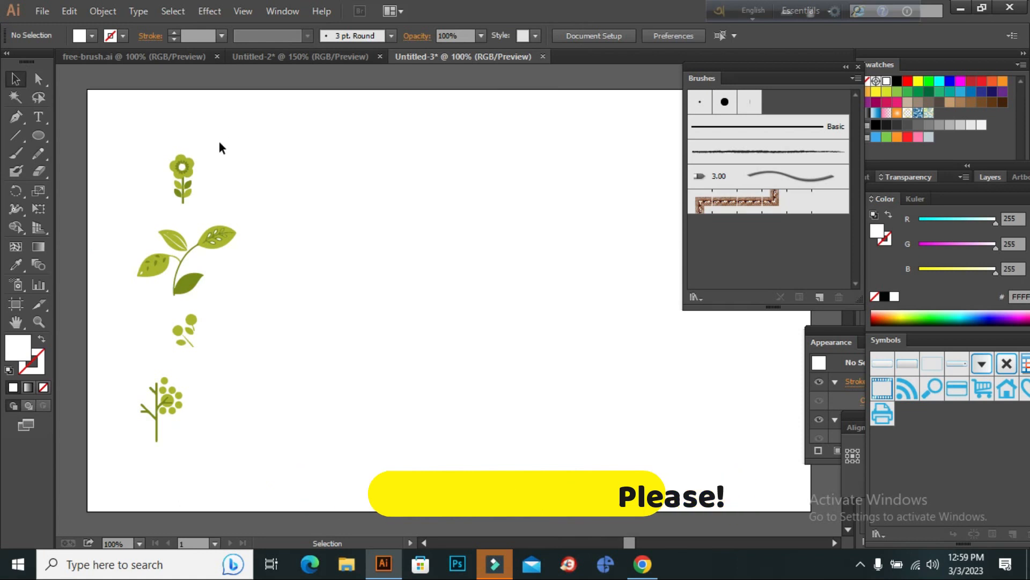
Group all parts of the uppermost flower motif into a single object.
{"action": "left_click", "coordinate": [180, 180]}
{"action": "left_click", "coordinate": [232, 124]}
{"action": "left_click", "coordinate": [184, 166]}
{"action": "left_click_drag", "start_coordinate": [218, 122], "coordinate": [154, 205]}
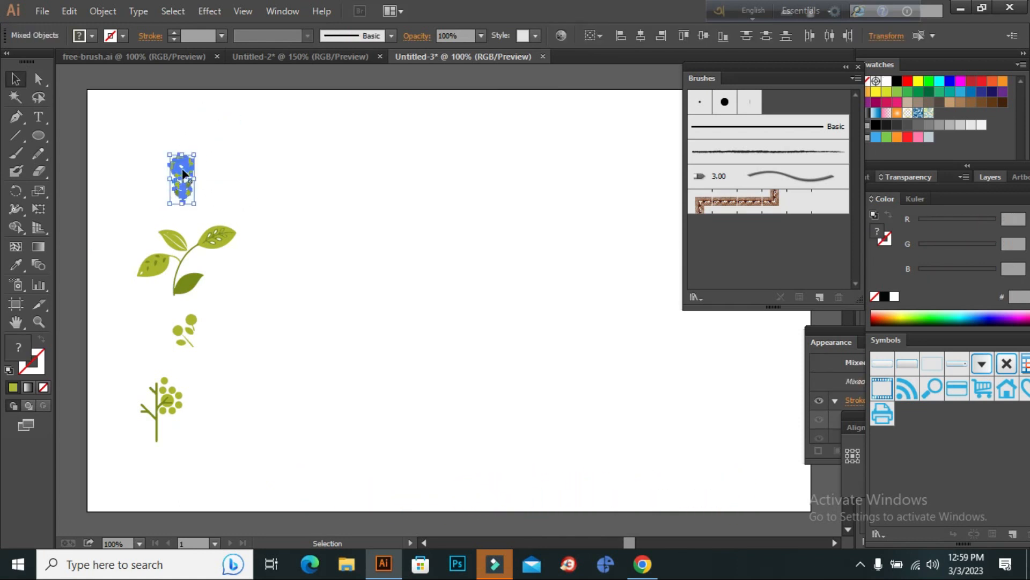
{"action": "right_click", "coordinate": [182, 169]}
{"action": "left_click", "coordinate": [211, 240]}
{"action": "left_click", "coordinate": [304, 189]}
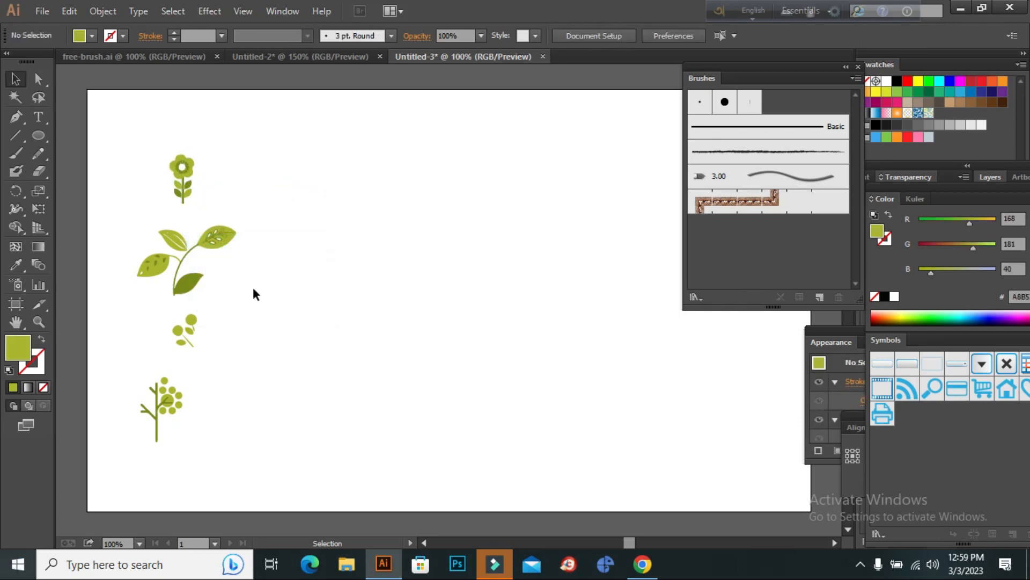
Create a pattern brush from the grouped flower motif, with its colorization method set to Hue Shift.
{"action": "left_click", "coordinate": [185, 170]}
{"action": "mouse_move", "coordinate": [182, 171]}
{"action": "left_mouse_down"}
{"action": "mouse_move", "coordinate": [396, 170]}
{"action": "mouse_move", "coordinate": [752, 252]}
{"action": "left_mouse_up"}
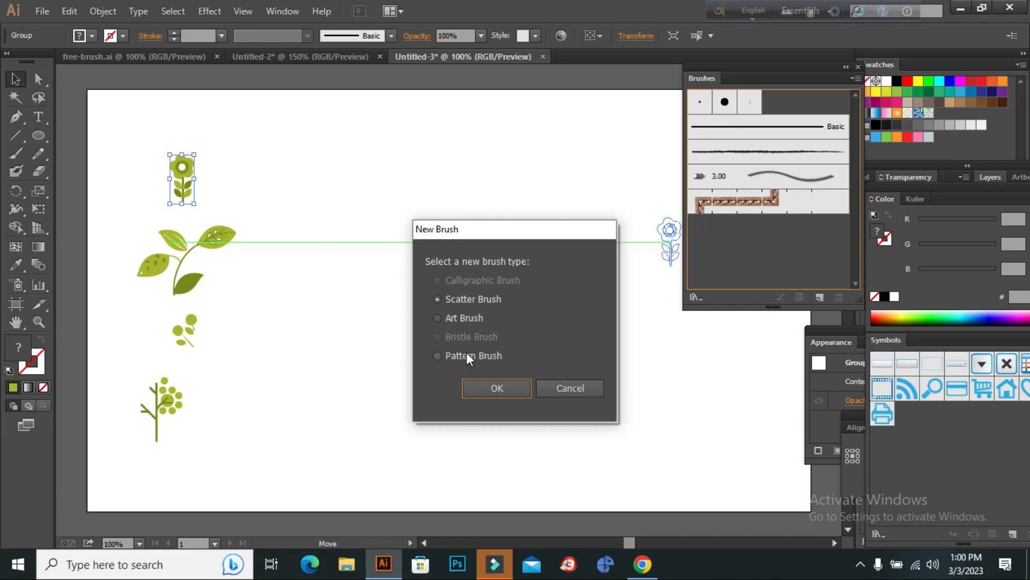
{"action": "left_click", "coordinate": [491, 356]}
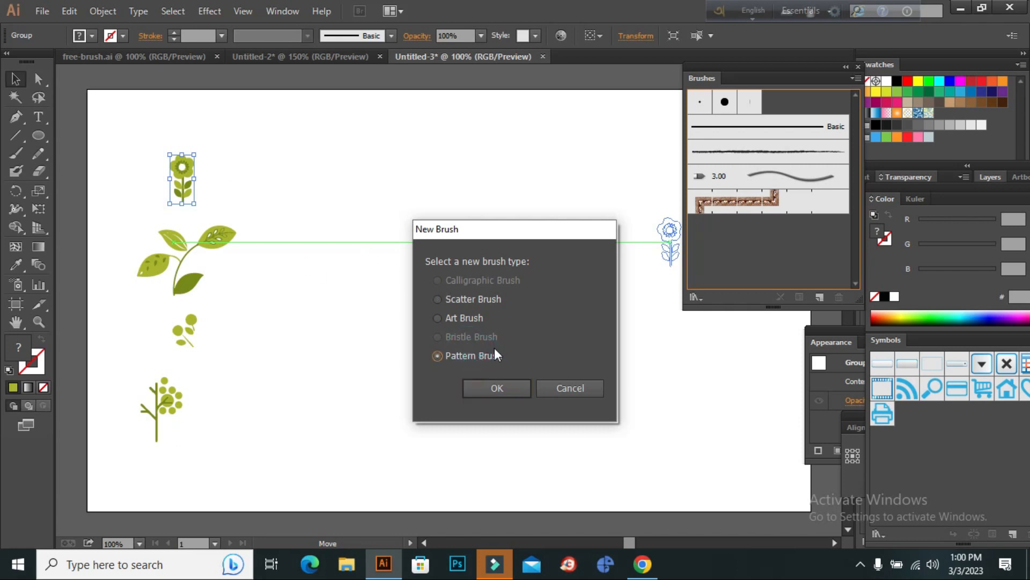
{"action": "left_click", "coordinate": [492, 386]}
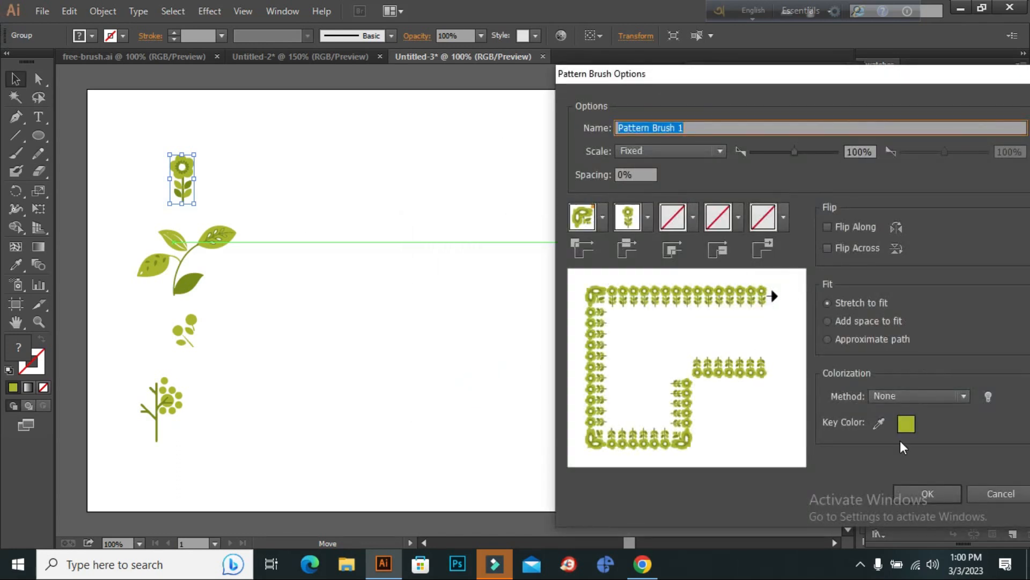
{"action": "left_click", "coordinate": [927, 396]}
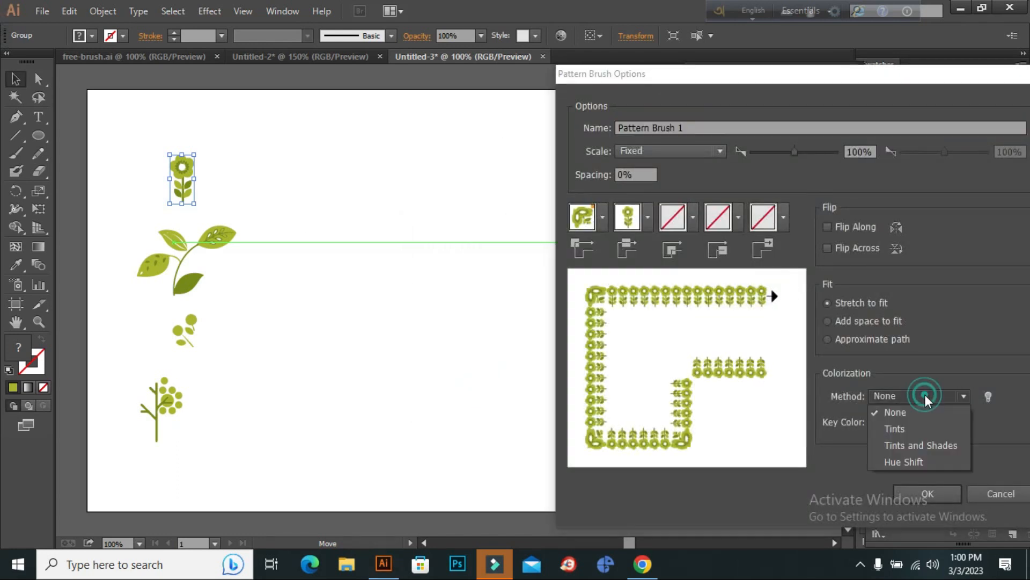
{"action": "left_click", "coordinate": [909, 465]}
{"action": "left_click", "coordinate": [928, 492]}
{"action": "left_click", "coordinate": [345, 252]}
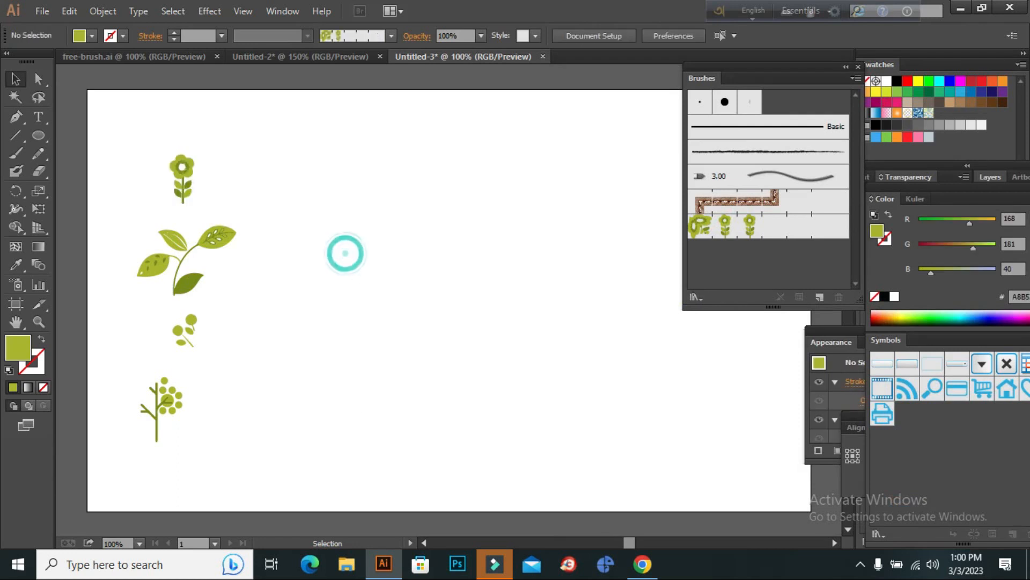
Create a pattern brush from the large leaf branch motif, with Hue Shift as the colorization method.
{"action": "mouse_move", "coordinate": [219, 232]}
{"action": "left_mouse_down"}
{"action": "mouse_move", "coordinate": [616, 225]}
{"action": "mouse_move", "coordinate": [806, 288]}
{"action": "left_mouse_up"}
{"action": "left_click_drag", "start_coordinate": [761, 256], "coordinate": [761, 256]}
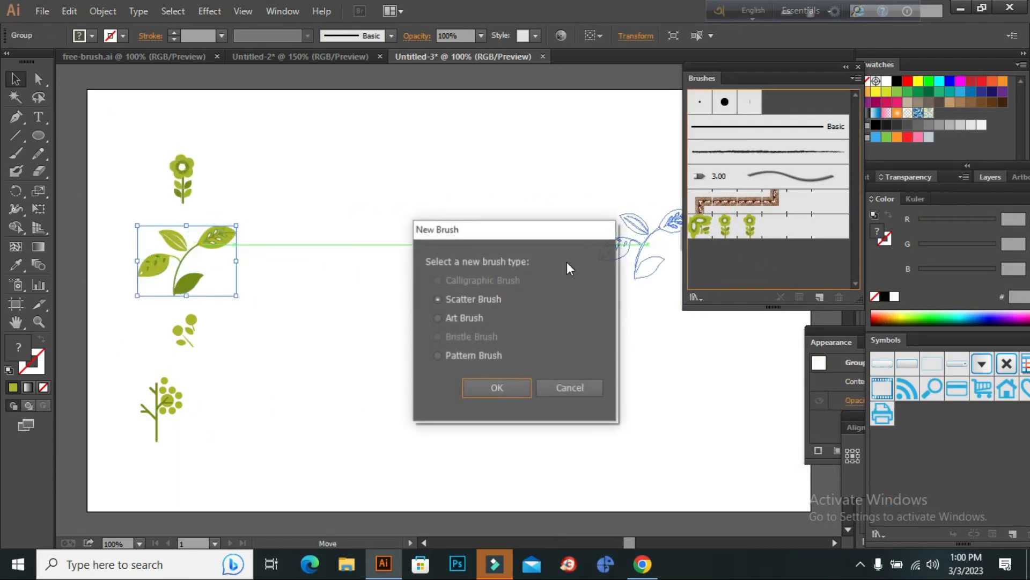
{"action": "left_click", "coordinate": [476, 359]}
{"action": "left_click", "coordinate": [492, 388]}
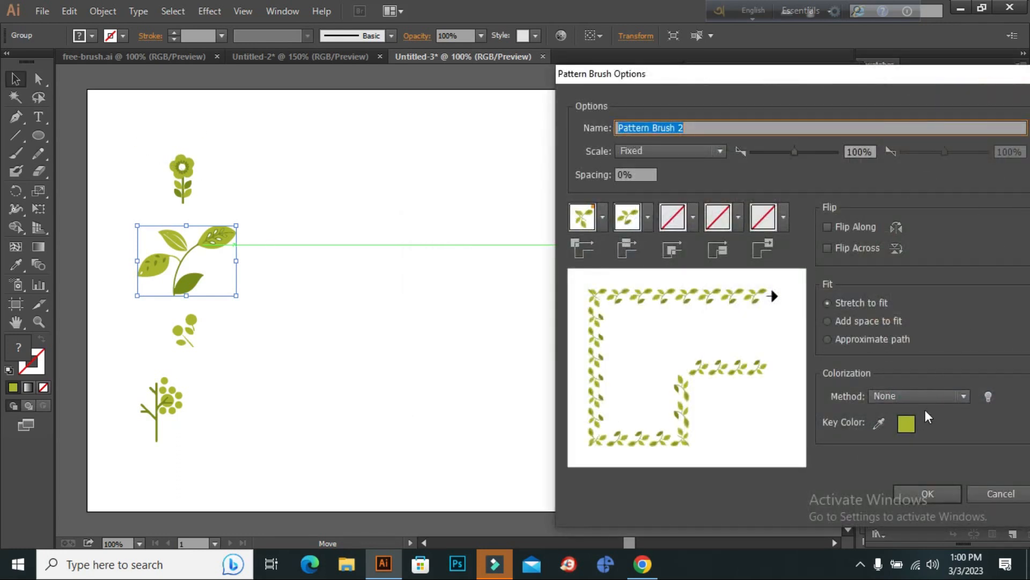
{"action": "left_click", "coordinate": [938, 396]}
{"action": "left_click", "coordinate": [916, 460]}
{"action": "left_click", "coordinate": [928, 493]}
Group the parts of the small berry sprig and create a pattern brush from it with Hue Shift colorization.
{"action": "left_click", "coordinate": [189, 331]}
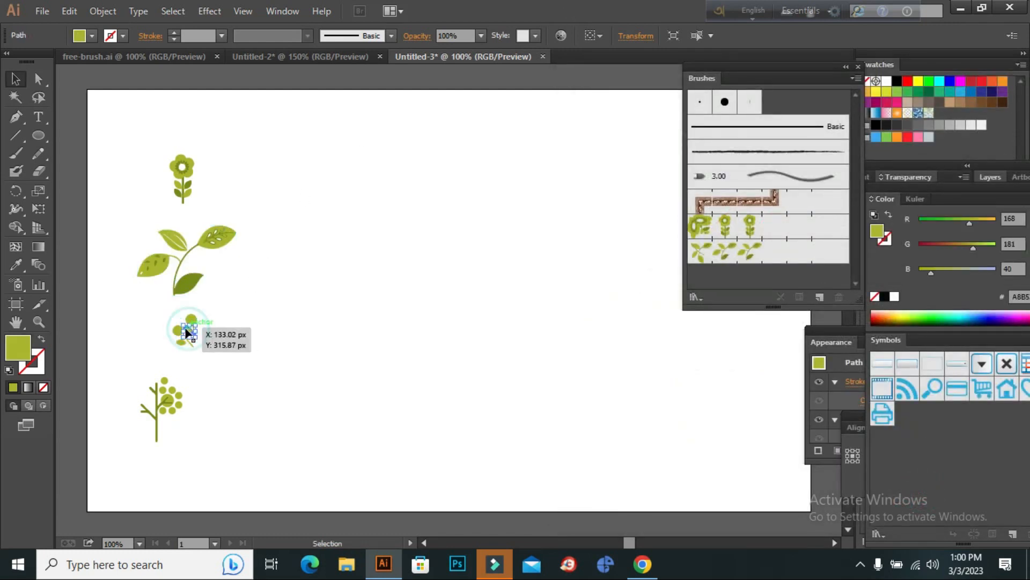
{"action": "mouse_move", "coordinate": [213, 312]}
{"action": "left_mouse_down"}
{"action": "mouse_move", "coordinate": [180, 342]}
{"action": "mouse_move", "coordinate": [184, 329]}
{"action": "mouse_move", "coordinate": [778, 177]}
{"action": "mouse_move", "coordinate": [741, 276]}
{"action": "left_mouse_up"}
{"action": "right_click", "coordinate": [191, 322]}
{"action": "left_click", "coordinate": [258, 391]}
{"action": "left_click", "coordinate": [483, 357]}
{"action": "left_click", "coordinate": [504, 389]}
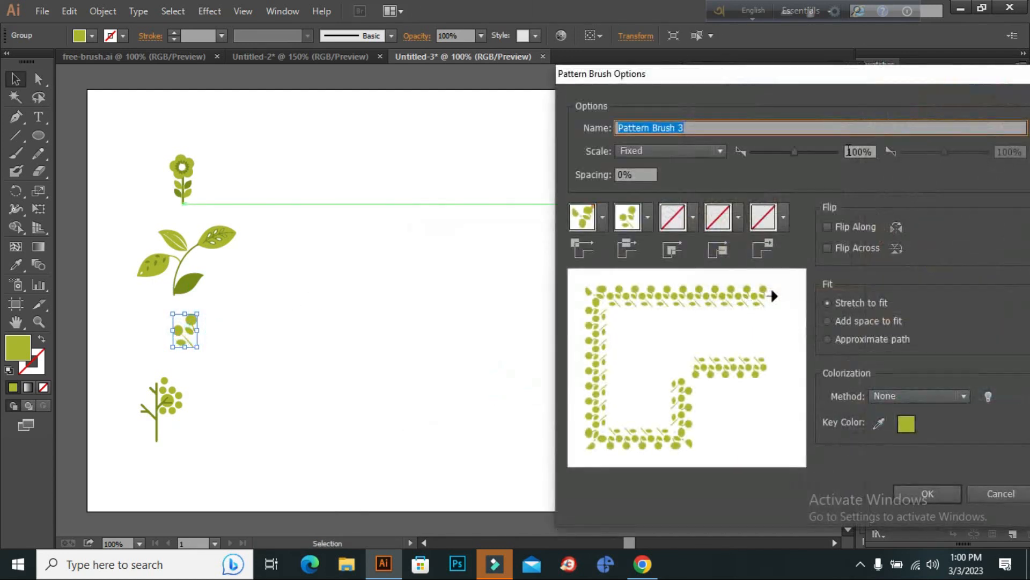
{"action": "left_click", "coordinate": [900, 396]}
{"action": "left_click", "coordinate": [892, 460]}
{"action": "left_click", "coordinate": [919, 492]}
Group all parts of the lowest motif, the berry tree, into a single object.
{"action": "left_click", "coordinate": [163, 391]}
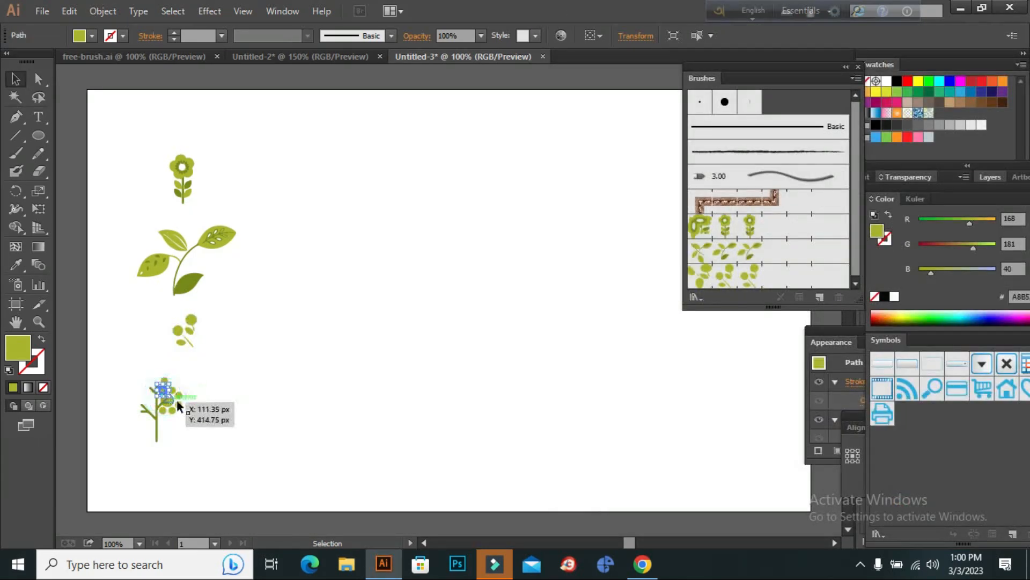
{"action": "left_click_drag", "start_coordinate": [218, 365], "coordinate": [110, 489]}
{"action": "right_click", "coordinate": [170, 413]}
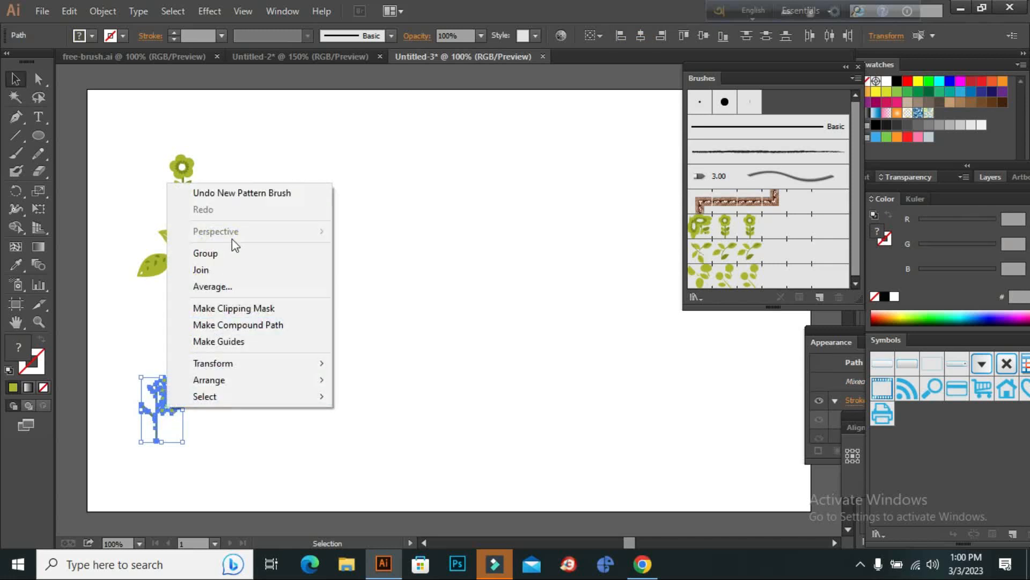
{"action": "left_click", "coordinate": [230, 245]}
Create a pattern brush from the grouped berry tree motif, using the Hue Shift colorization method.
{"action": "mouse_move", "coordinate": [262, 369]}
{"action": "left_mouse_down"}
{"action": "mouse_move", "coordinate": [689, 257]}
{"action": "mouse_move", "coordinate": [799, 287]}
{"action": "left_mouse_up"}
{"action": "mouse_move", "coordinate": [179, 382]}
{"action": "left_mouse_down"}
{"action": "mouse_move", "coordinate": [274, 338]}
{"action": "mouse_move", "coordinate": [692, 293]}
{"action": "left_mouse_up"}
{"action": "left_click", "coordinate": [467, 356]}
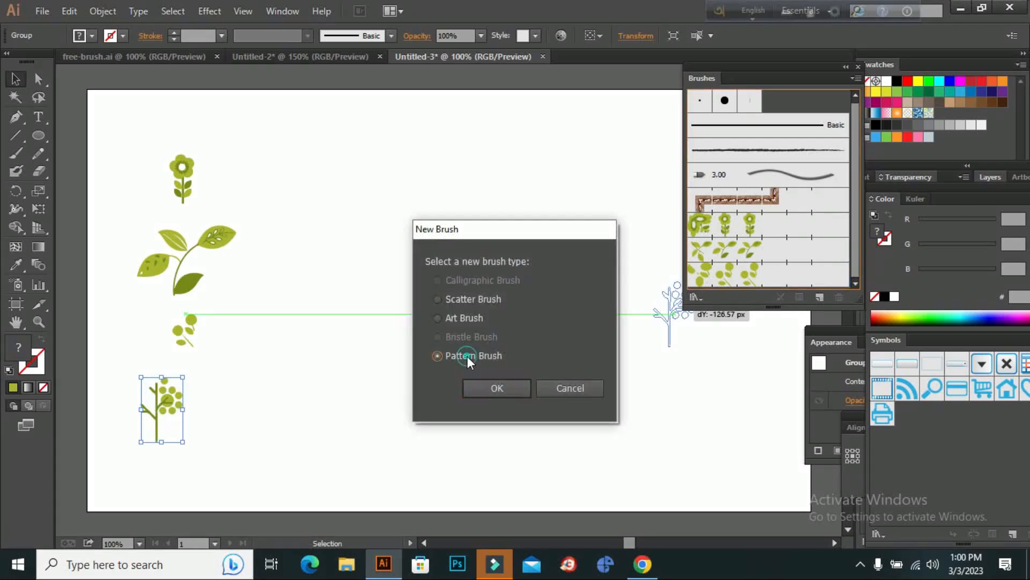
{"action": "left_click", "coordinate": [484, 385]}
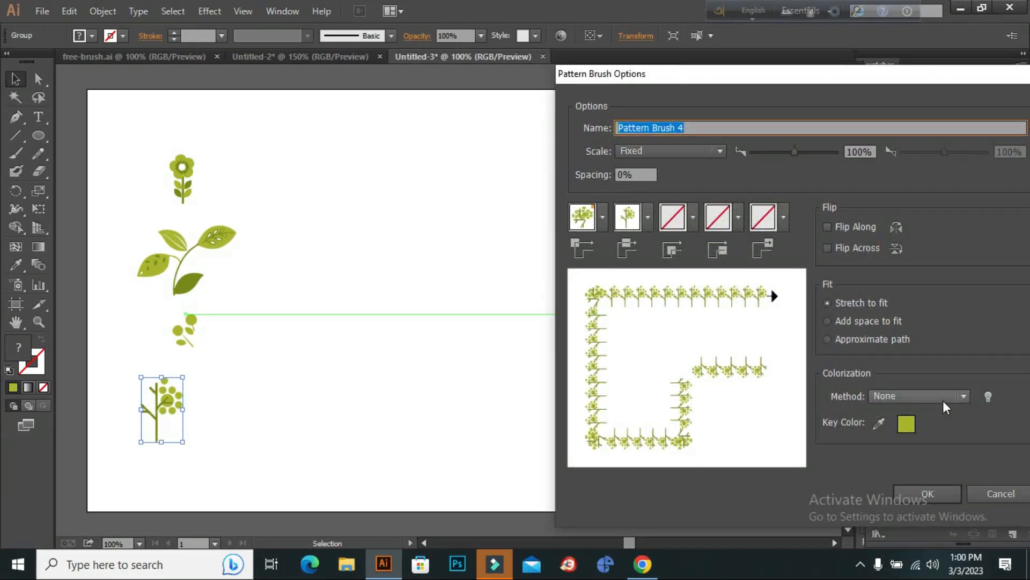
{"action": "left_click", "coordinate": [945, 397]}
{"action": "left_click", "coordinate": [900, 461]}
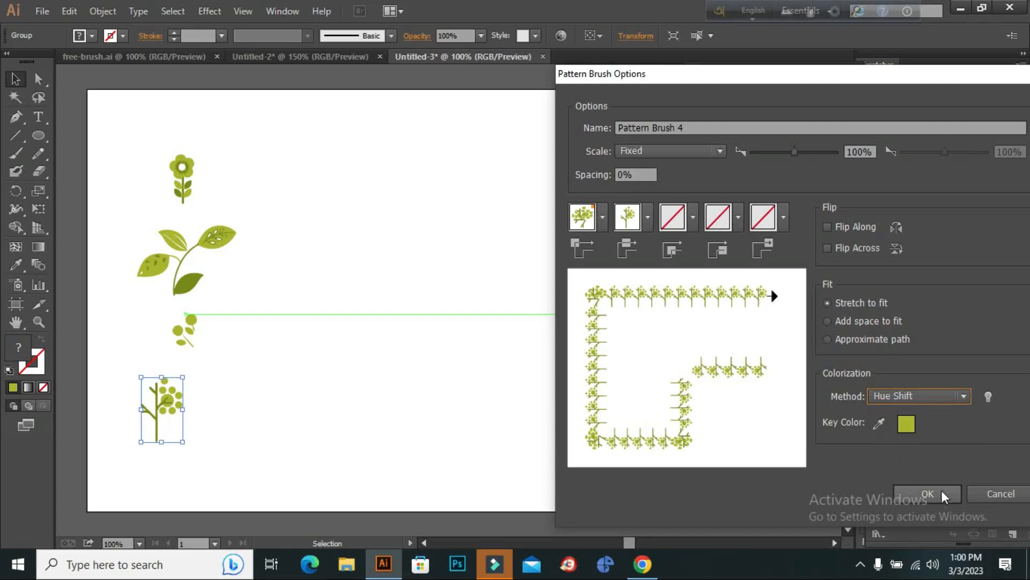
{"action": "left_click", "coordinate": [940, 494]}
{"action": "left_click", "coordinate": [557, 292]}
Move all four source motifs together so they straddle the artboard's left edge, clearing the drawing area.
{"action": "left_click_drag", "start_coordinate": [251, 116], "coordinate": [121, 472]}
{"action": "left_click_drag", "start_coordinate": [209, 238], "coordinate": [166, 199]}
{"action": "left_click_drag", "start_coordinate": [109, 236], "coordinate": [129, 200]}
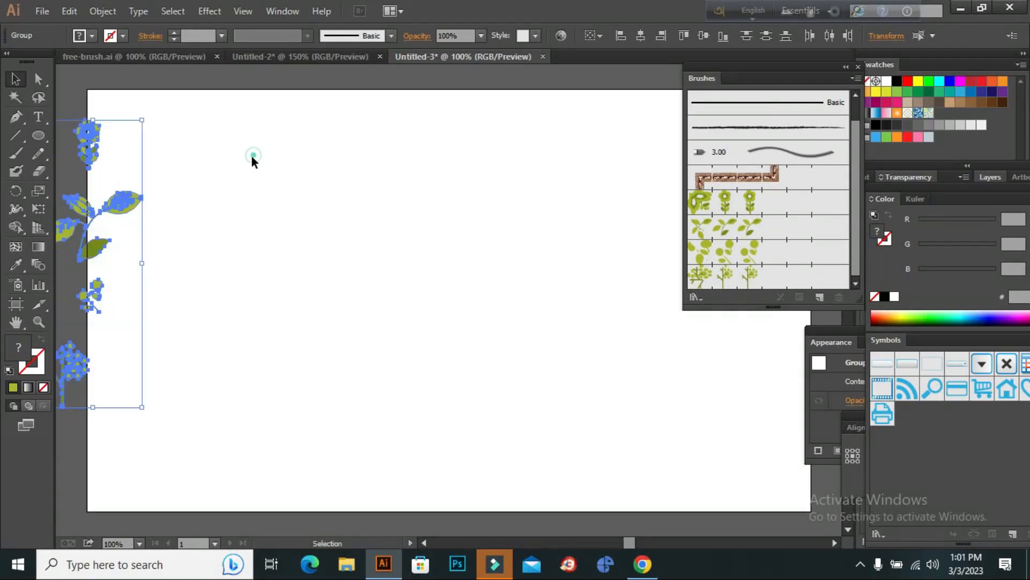
{"action": "left_click", "coordinate": [251, 156]}
Draw a nearly square rectangle left of the artboard's centre, with no fill and an olive-green stroke.
{"action": "left_click", "coordinate": [38, 135]}
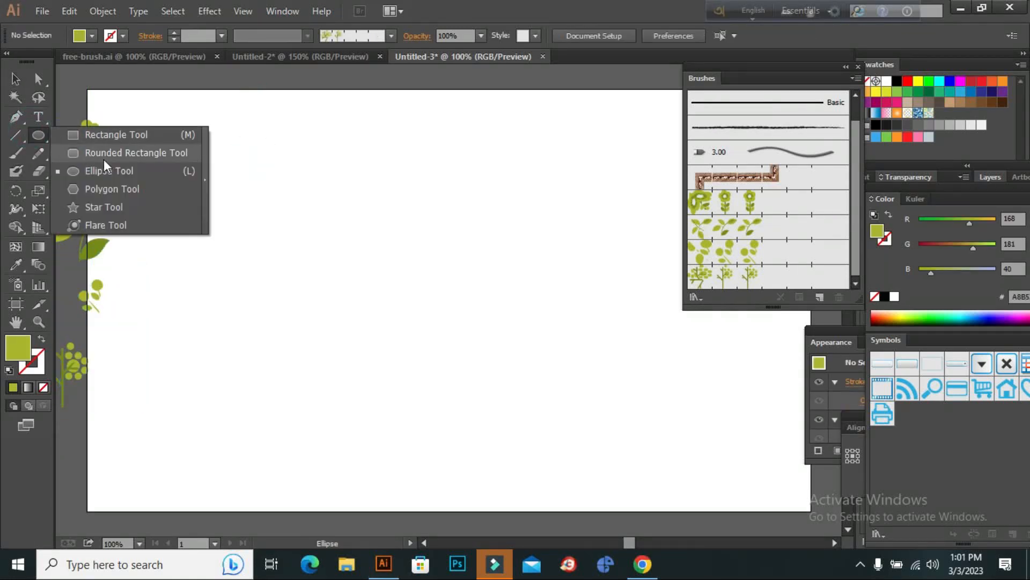
{"action": "left_click", "coordinate": [131, 141]}
{"action": "left_click_drag", "start_coordinate": [222, 178], "coordinate": [436, 398]}
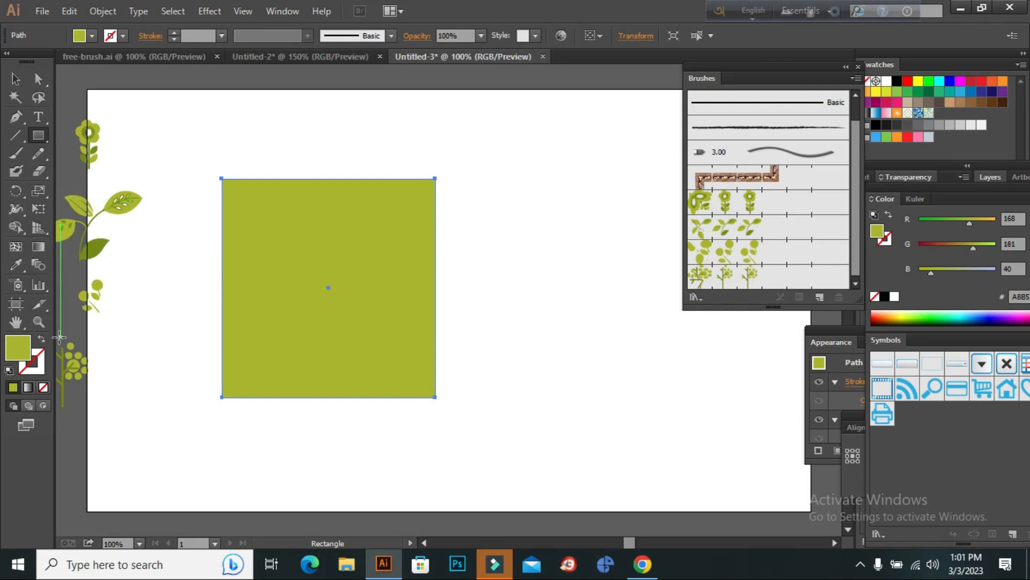
{"action": "left_click", "coordinate": [41, 339]}
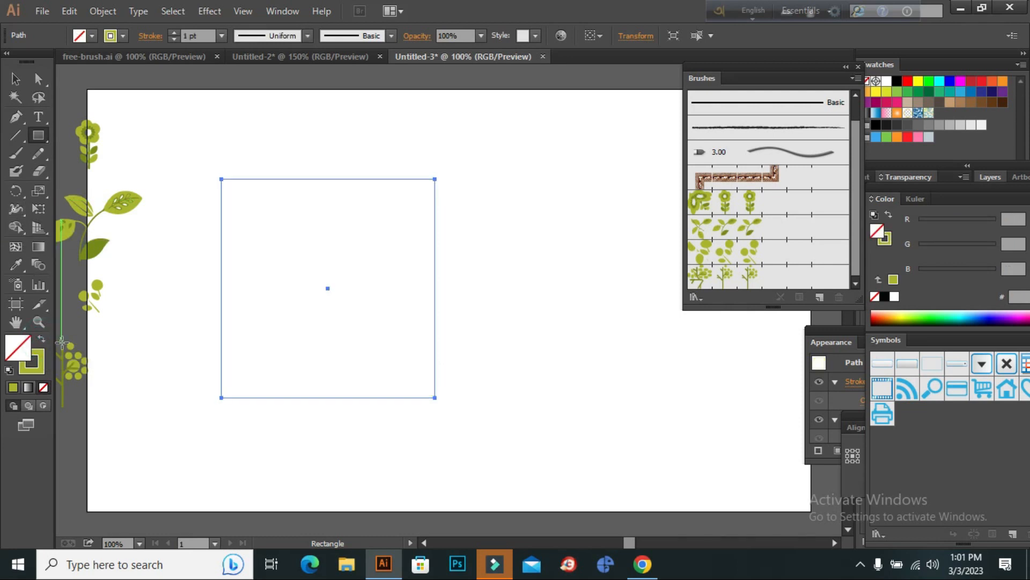
{"action": "left_click", "coordinate": [39, 366]}
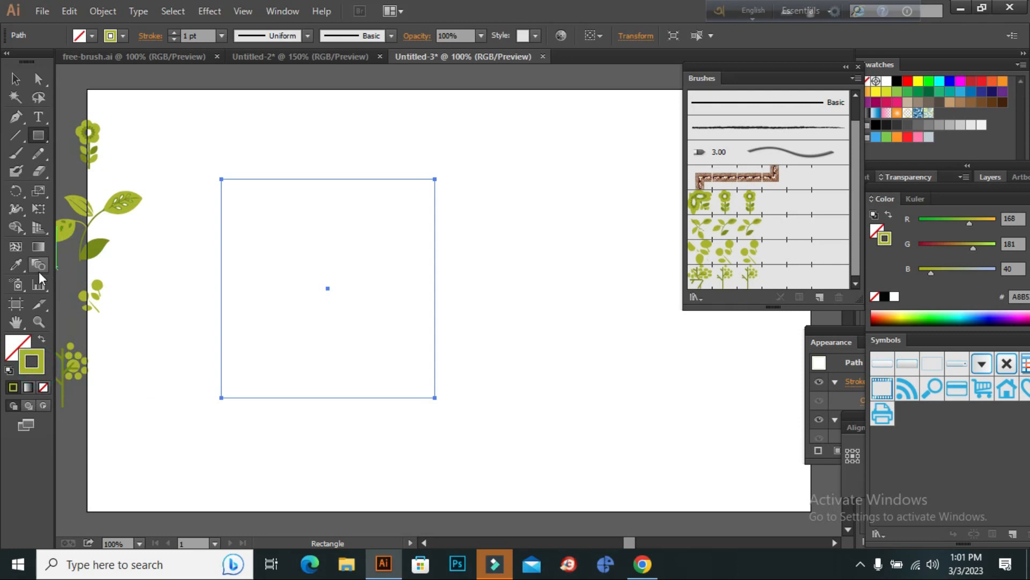
{"action": "left_click", "coordinate": [15, 79]}
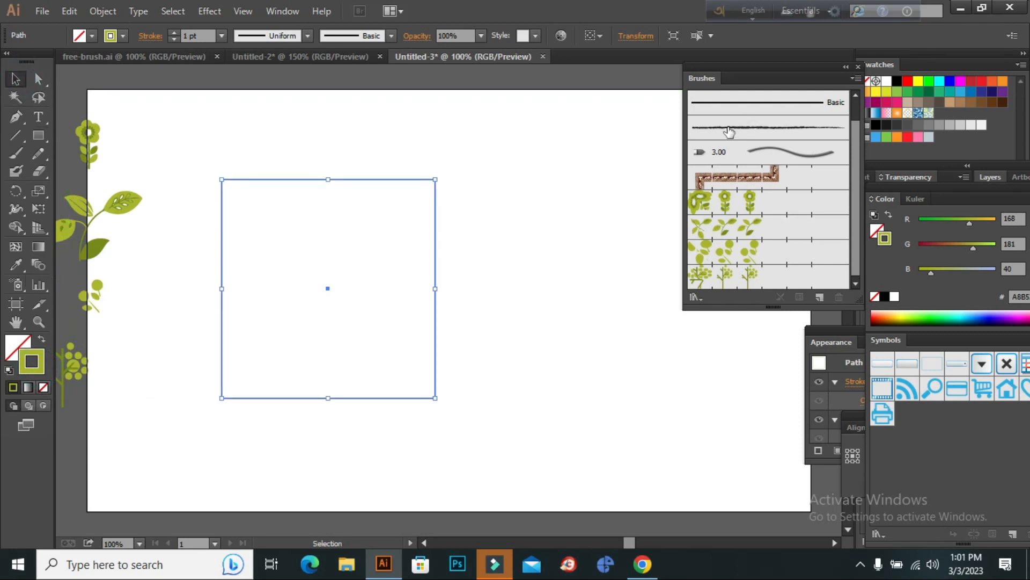
Apply the flower pattern brush to the rectangle and set the brush's scale to 70%, updating the existing strokes.
{"action": "left_click", "coordinate": [743, 208]}
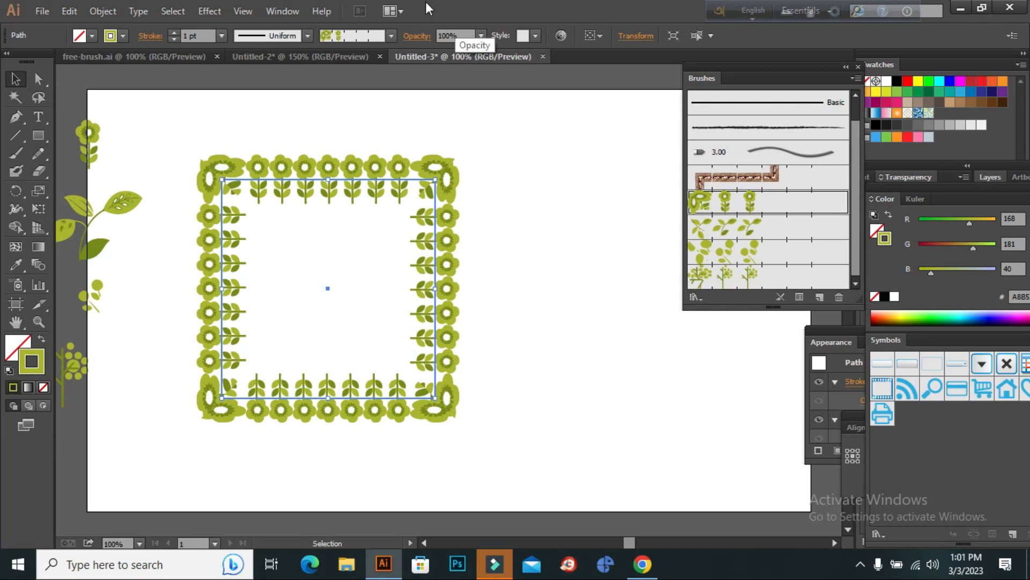
{"action": "double_click", "coordinate": [743, 204]}
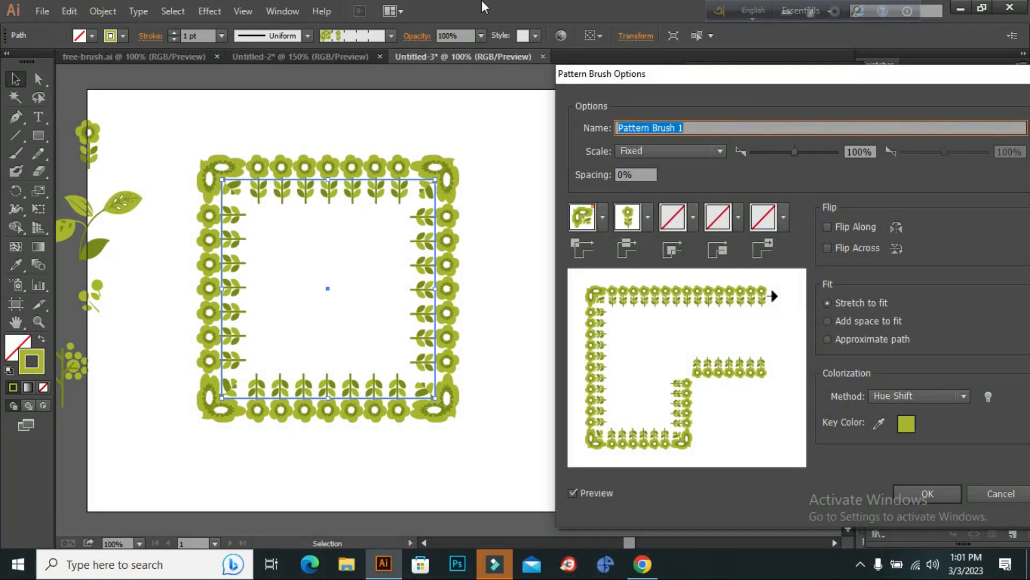
{"action": "left_click", "coordinate": [601, 493]}
{"action": "left_click", "coordinate": [601, 492]}
{"action": "mouse_move", "coordinate": [796, 154]}
{"action": "left_mouse_down"}
{"action": "mouse_move", "coordinate": [806, 154]}
{"action": "mouse_move", "coordinate": [784, 153]}
{"action": "mouse_move", "coordinate": [809, 150]}
{"action": "mouse_move", "coordinate": [781, 153]}
{"action": "left_mouse_up"}
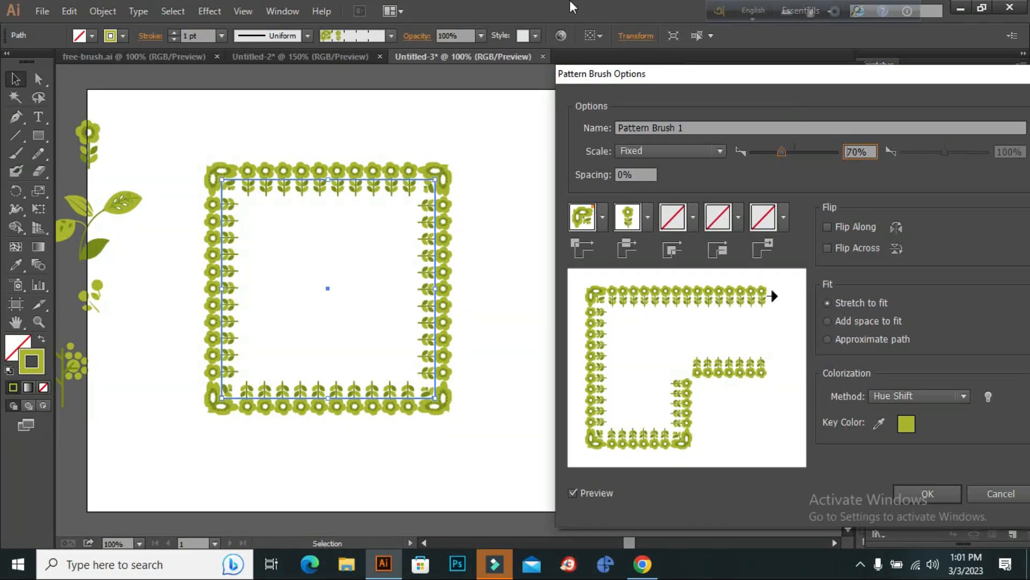
{"action": "left_click", "coordinate": [863, 150]}
{"action": "left_click", "coordinate": [941, 499]}
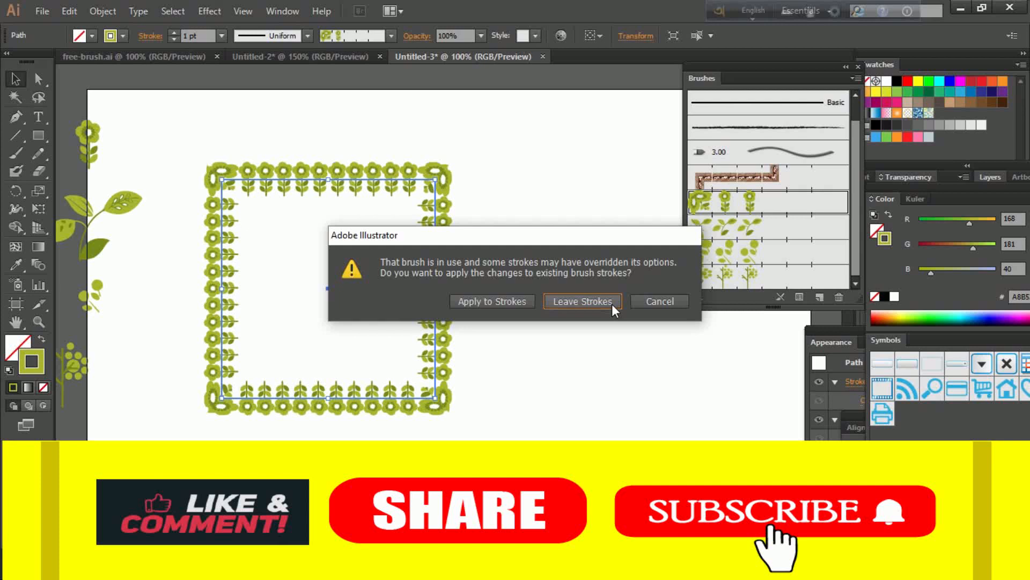
{"action": "left_click", "coordinate": [499, 302]}
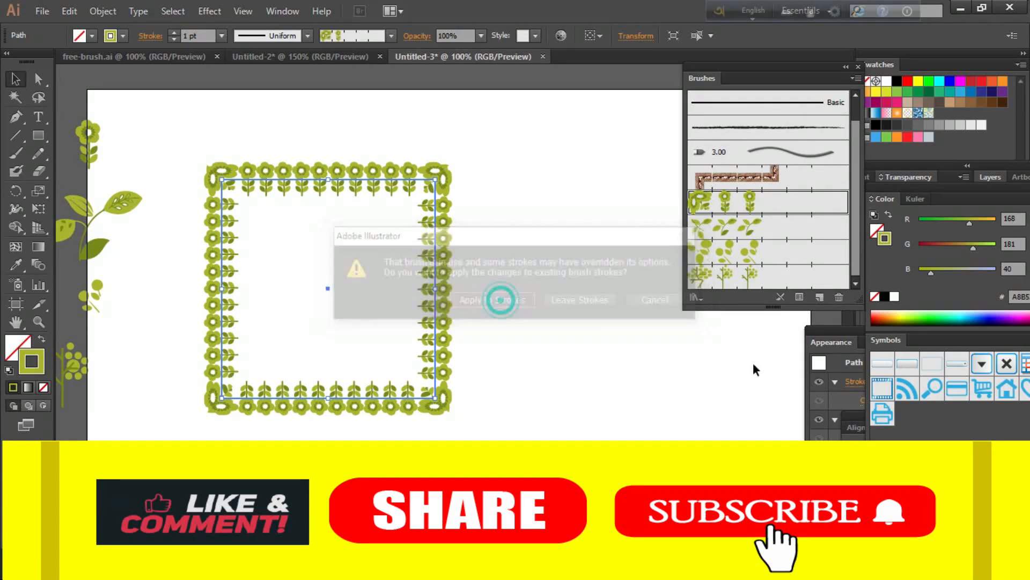
Copy the flower-bordered rectangle and paste the duplicate in place on top of it.
{"action": "left_click", "coordinate": [16, 78]}
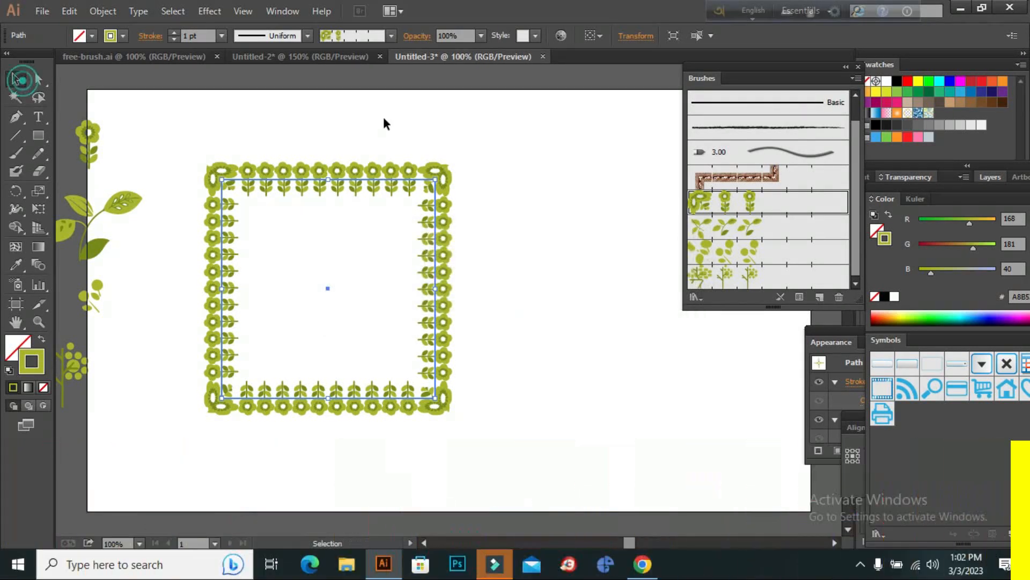
{"action": "left_click", "coordinate": [561, 170]}
{"action": "left_click", "coordinate": [435, 172]}
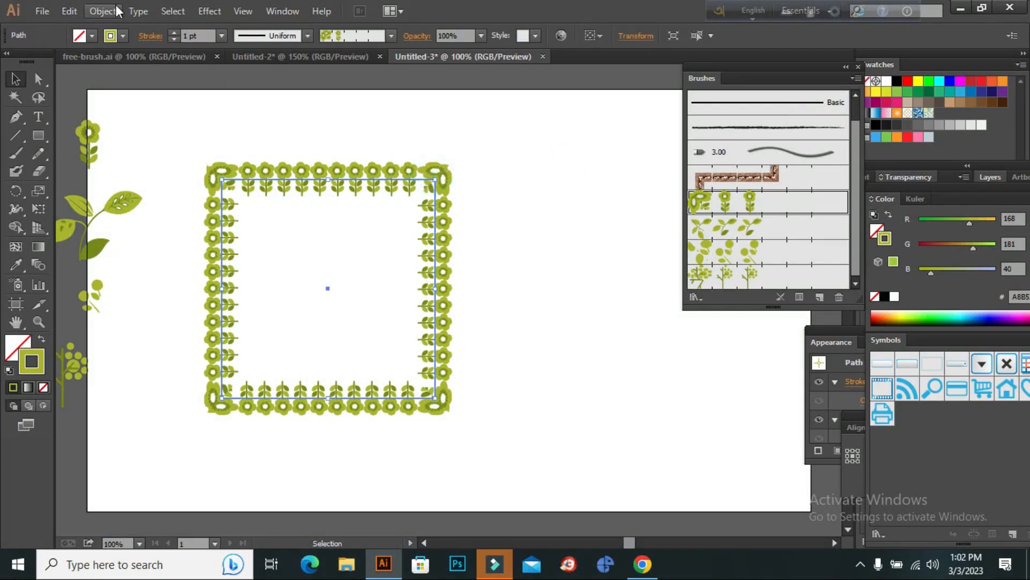
{"action": "left_click", "coordinate": [70, 11]}
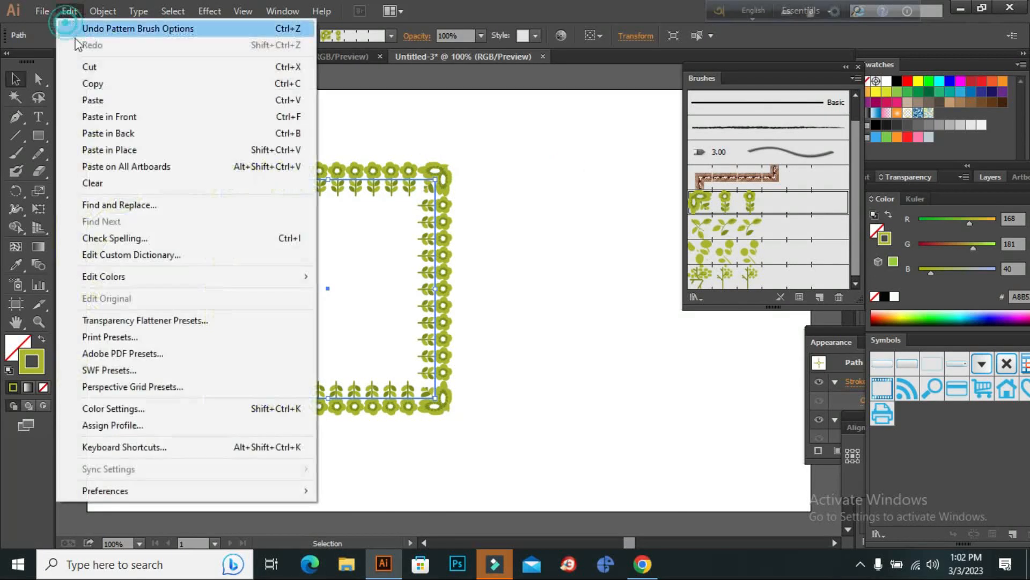
{"action": "left_click", "coordinate": [88, 85]}
{"action": "left_click", "coordinate": [72, 13]}
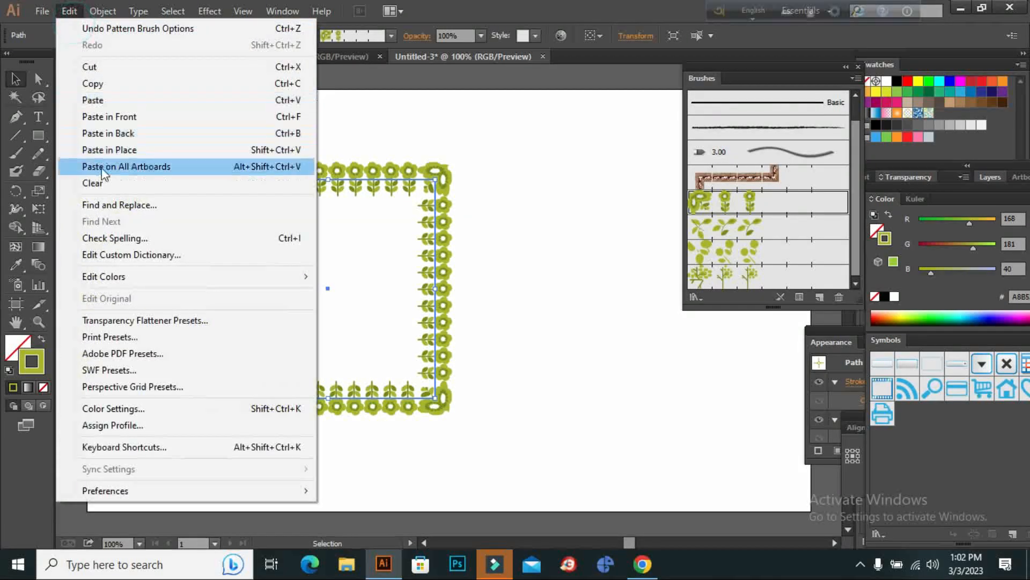
{"action": "left_click", "coordinate": [150, 150]}
Apply the leaf branch pattern brush to the pasted rectangle and set the brush's scale to 86%, updating the existing strokes.
{"action": "left_click", "coordinate": [714, 228]}
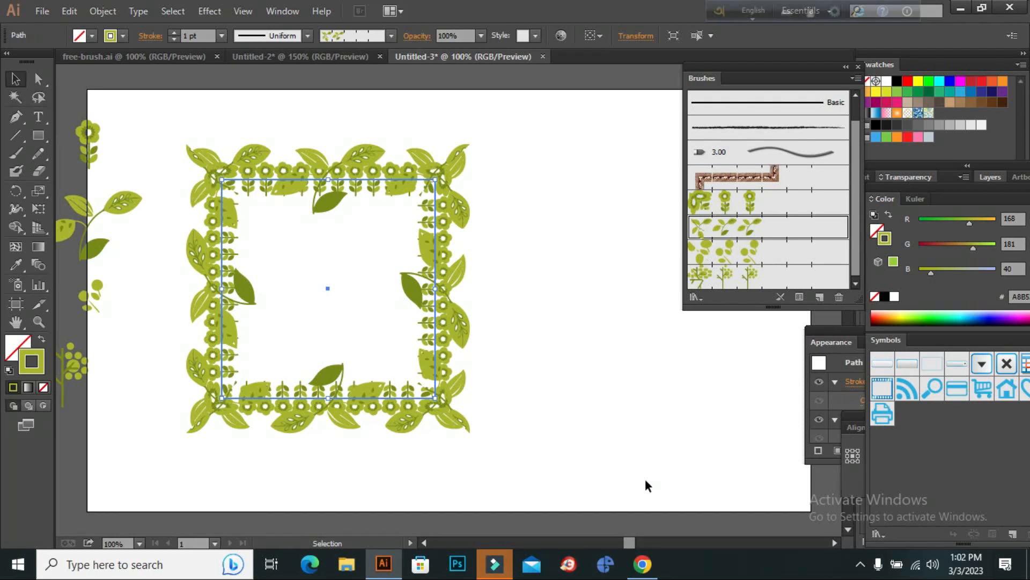
{"action": "double_click", "coordinate": [732, 229]}
{"action": "left_click_drag", "start_coordinate": [796, 150], "coordinate": [788, 153]}
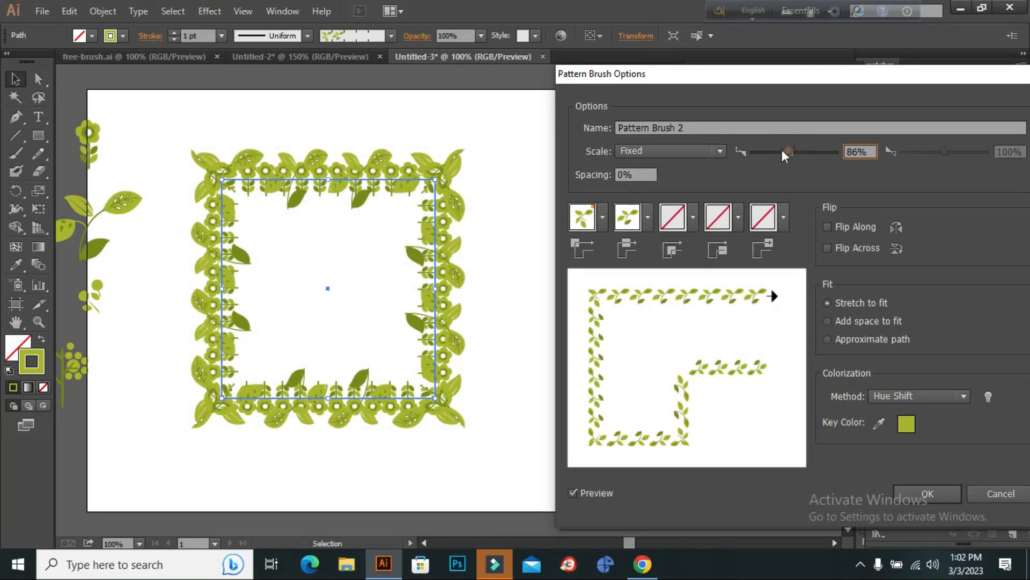
{"action": "left_click", "coordinate": [916, 503]}
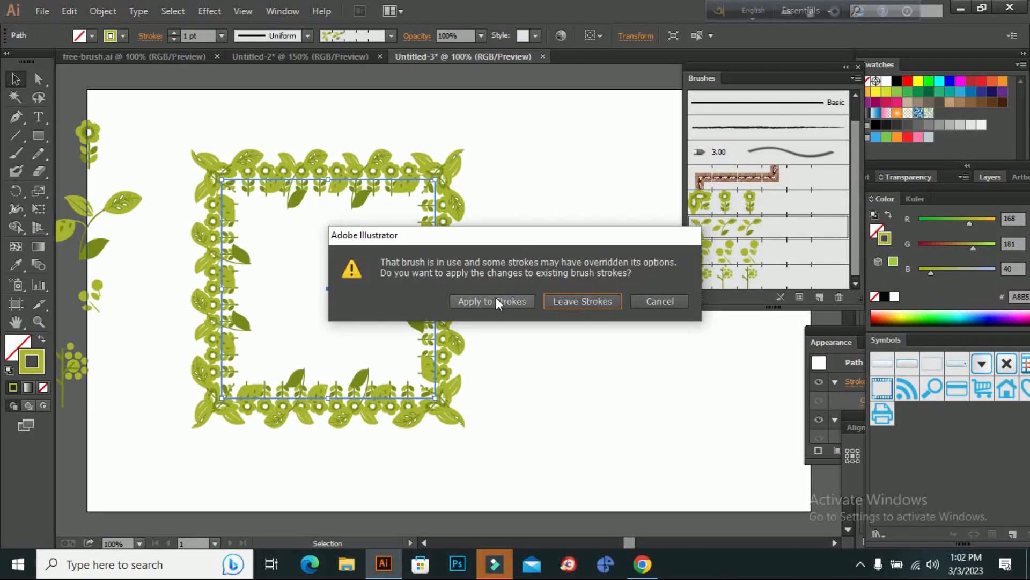
{"action": "left_click", "coordinate": [496, 298]}
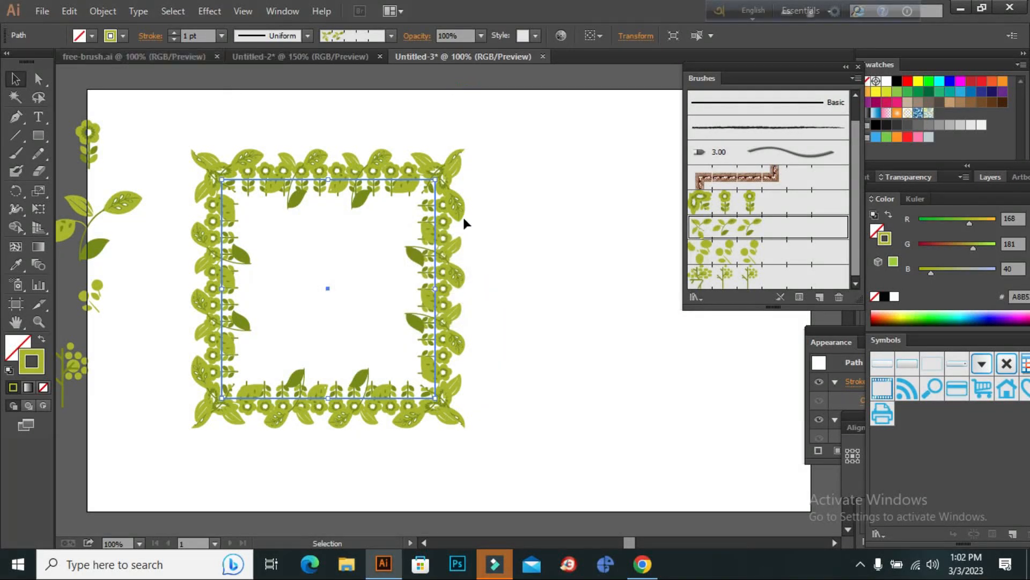
Change the leaf border's stroke color to the dark green swatch (R 0, G 104, B 55).
{"action": "mouse_move", "coordinate": [659, 562]}
{"action": "left_click", "coordinate": [123, 36]}
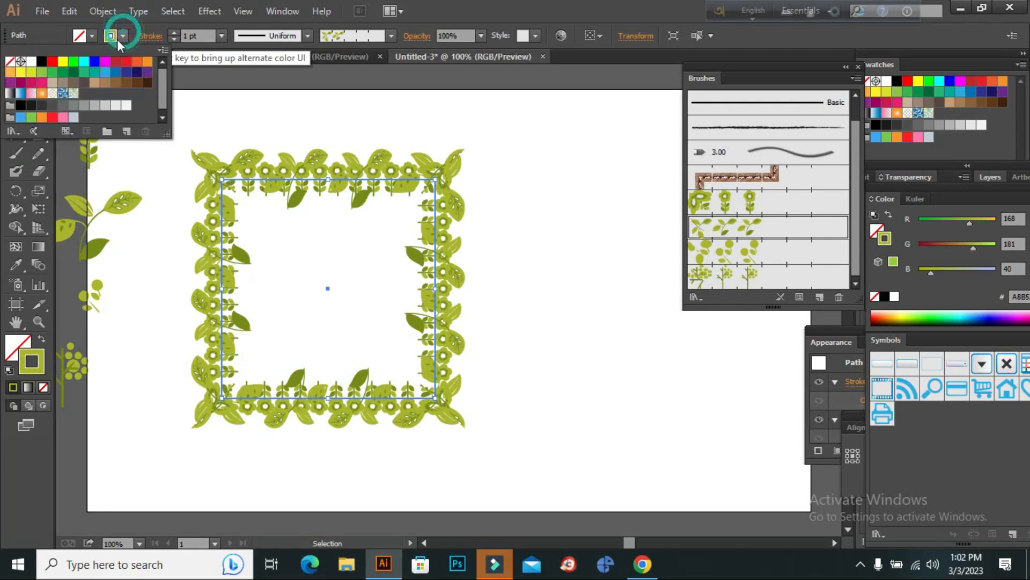
{"action": "left_click", "coordinate": [74, 75]}
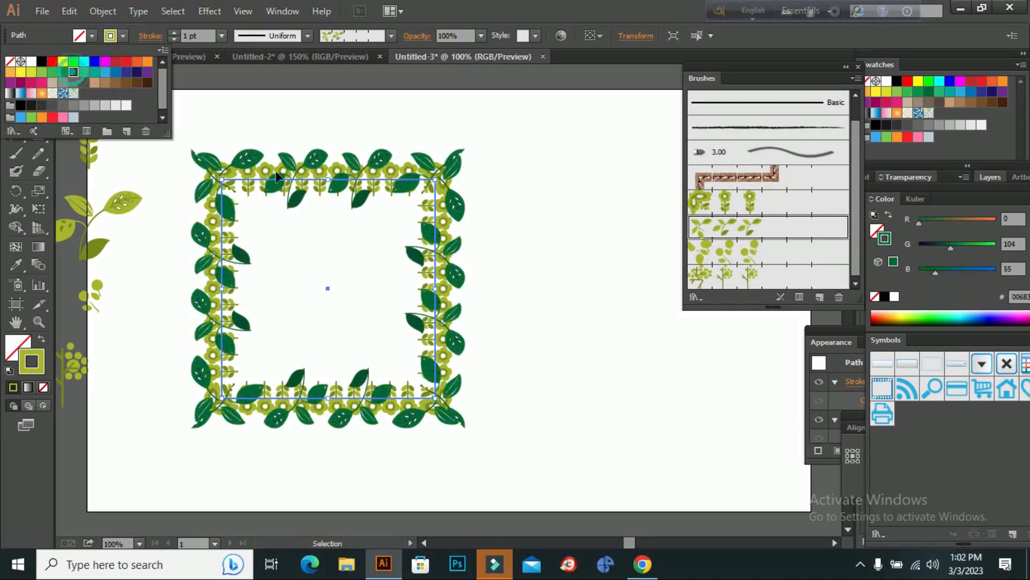
Copy the light green flower-bordered rectangle and paste the duplicate in back of it.
{"action": "left_click", "coordinate": [575, 474]}
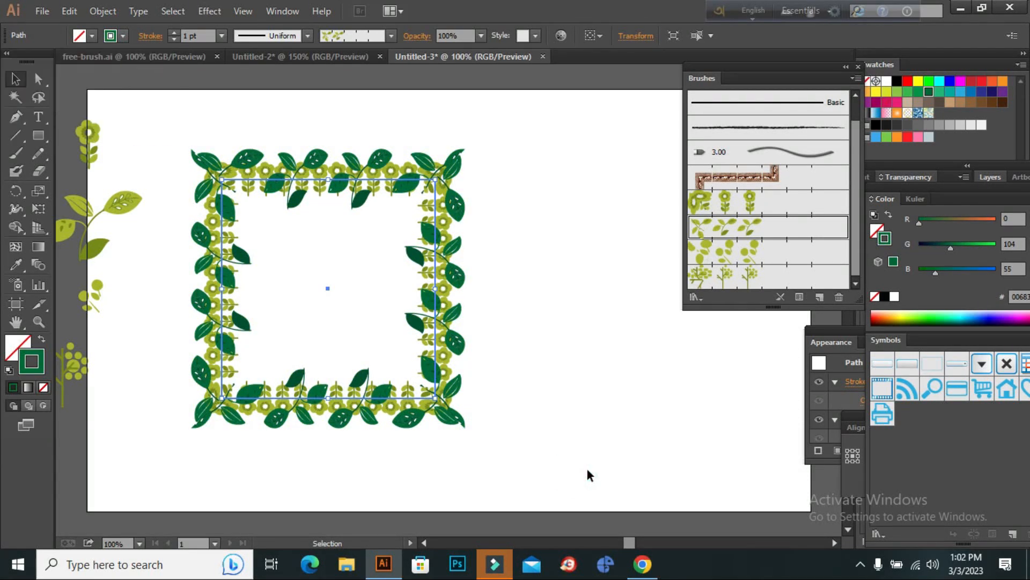
{"action": "left_click", "coordinate": [588, 473]}
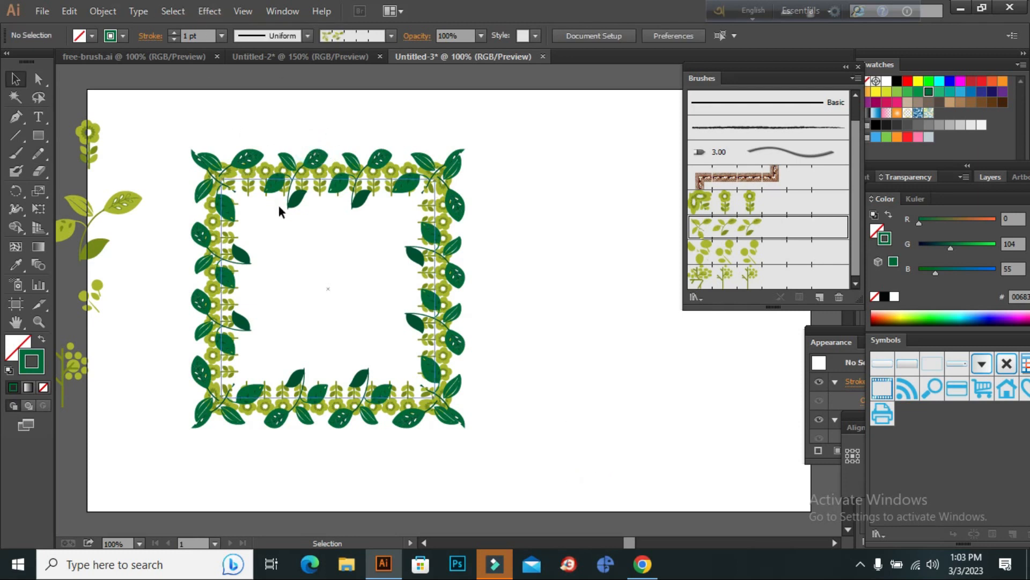
{"action": "left_click", "coordinate": [69, 10]}
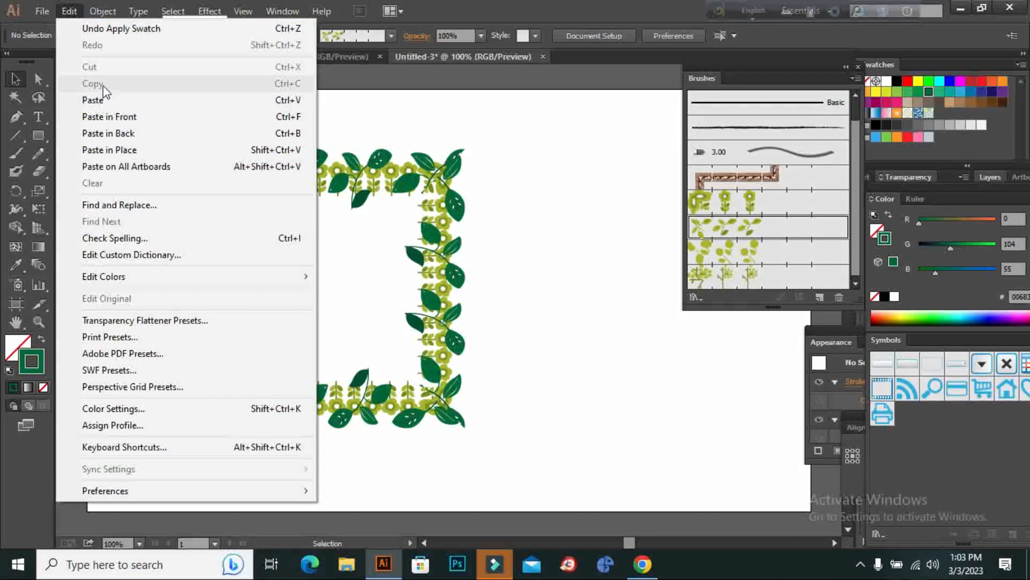
{"action": "left_click", "coordinate": [317, 155]}
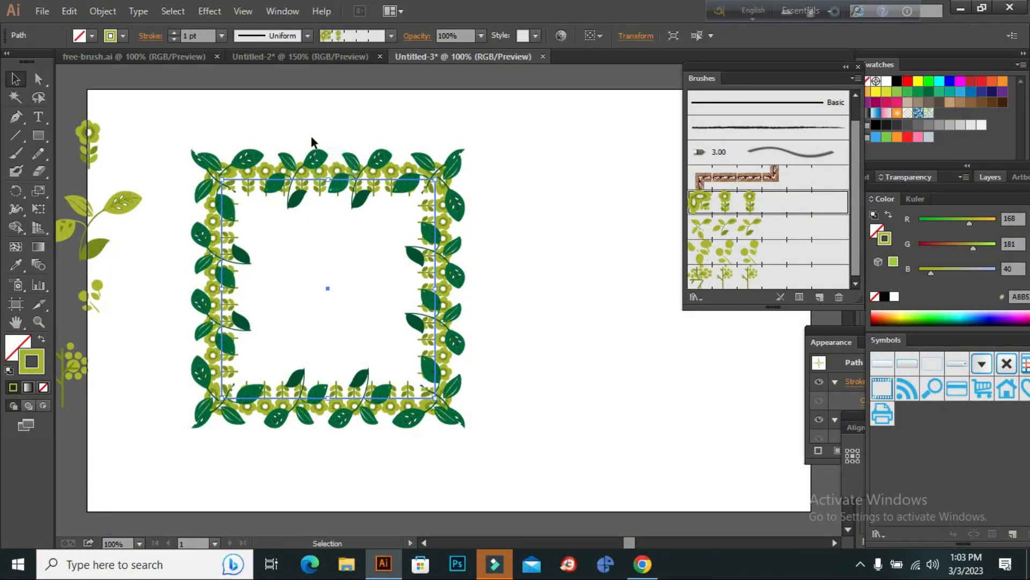
{"action": "left_click", "coordinate": [67, 10]}
{"action": "left_click", "coordinate": [79, 82]}
{"action": "left_click", "coordinate": [75, 10]}
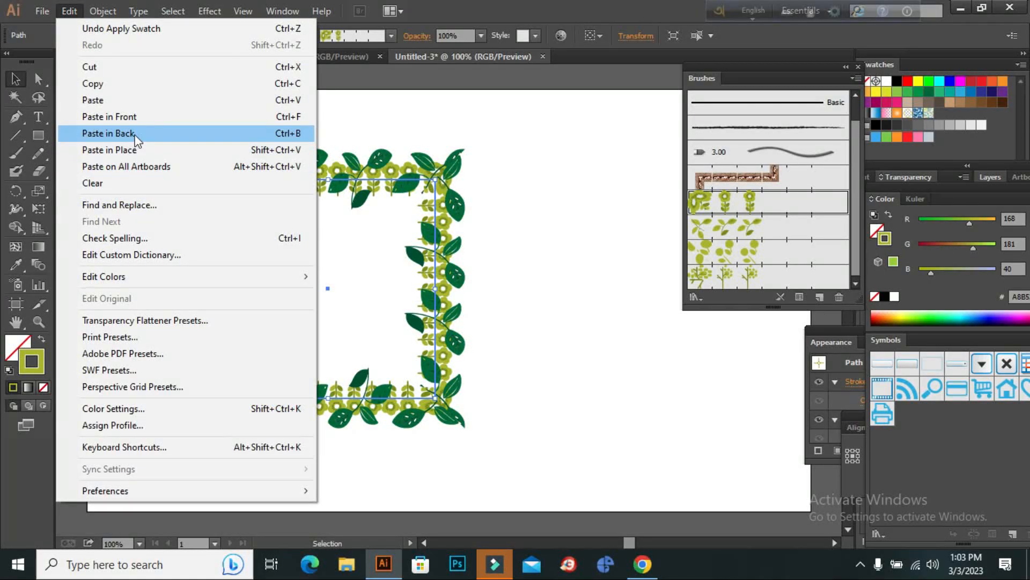
{"action": "left_click", "coordinate": [134, 134]}
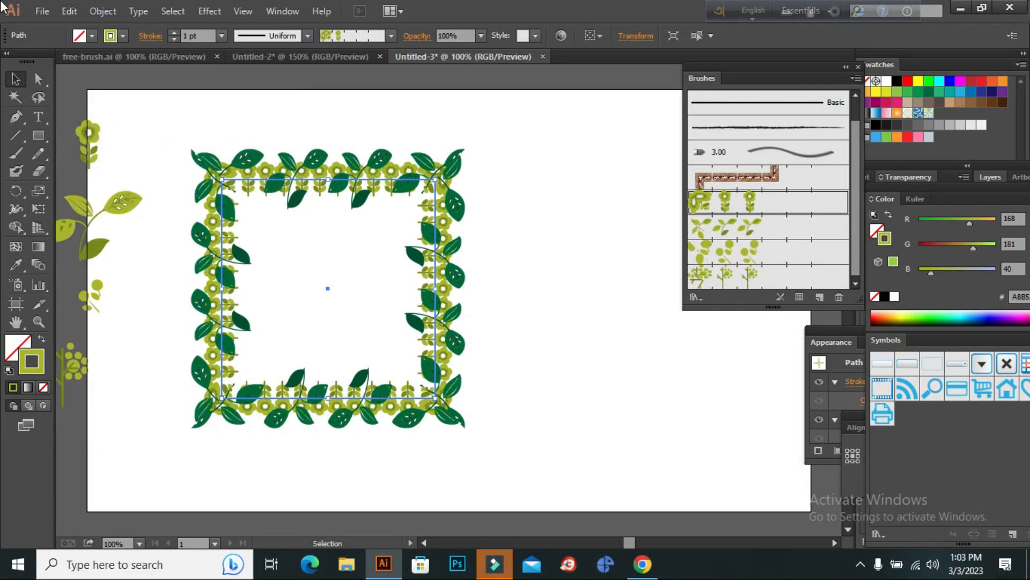
Apply Pattern Brush 3 to the pasted rectangle and set the brush's scale to 197%, updating the existing strokes.
{"action": "left_click", "coordinate": [735, 259]}
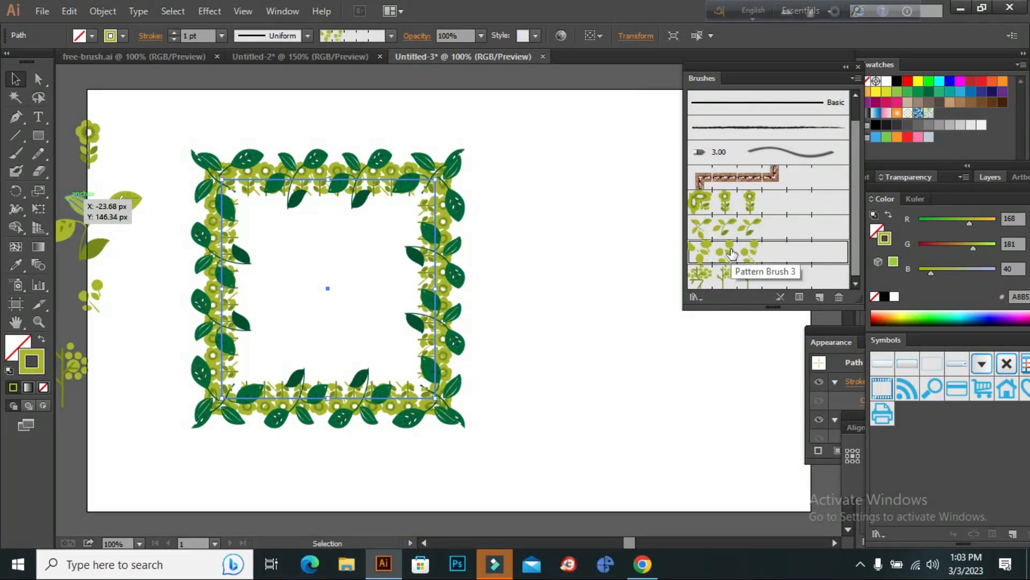
{"action": "double_click", "coordinate": [754, 258]}
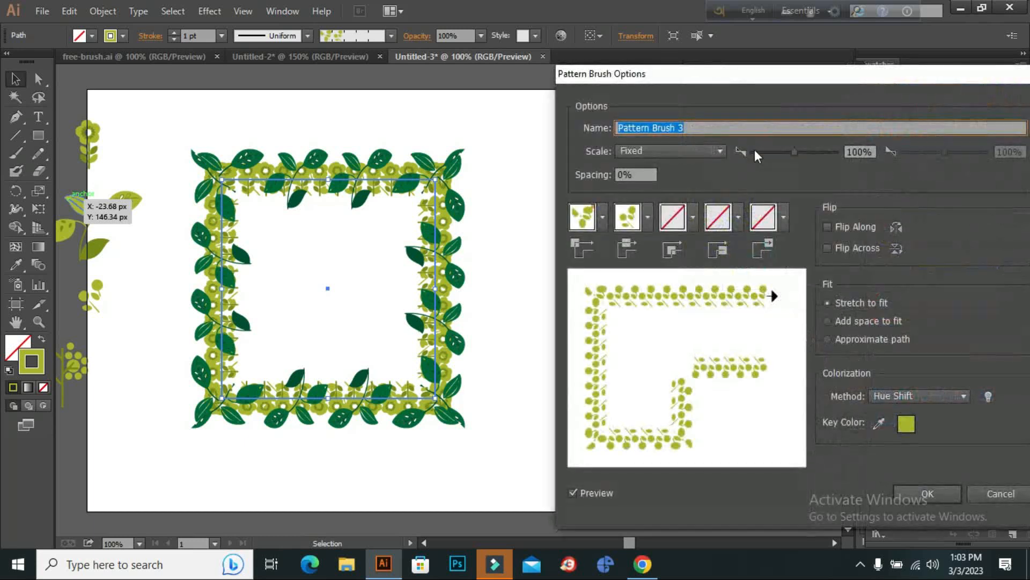
{"action": "mouse_move", "coordinate": [790, 153]}
{"action": "left_mouse_down"}
{"action": "mouse_move", "coordinate": [833, 150]}
{"action": "mouse_move", "coordinate": [797, 153]}
{"action": "mouse_move", "coordinate": [807, 152]}
{"action": "left_mouse_up"}
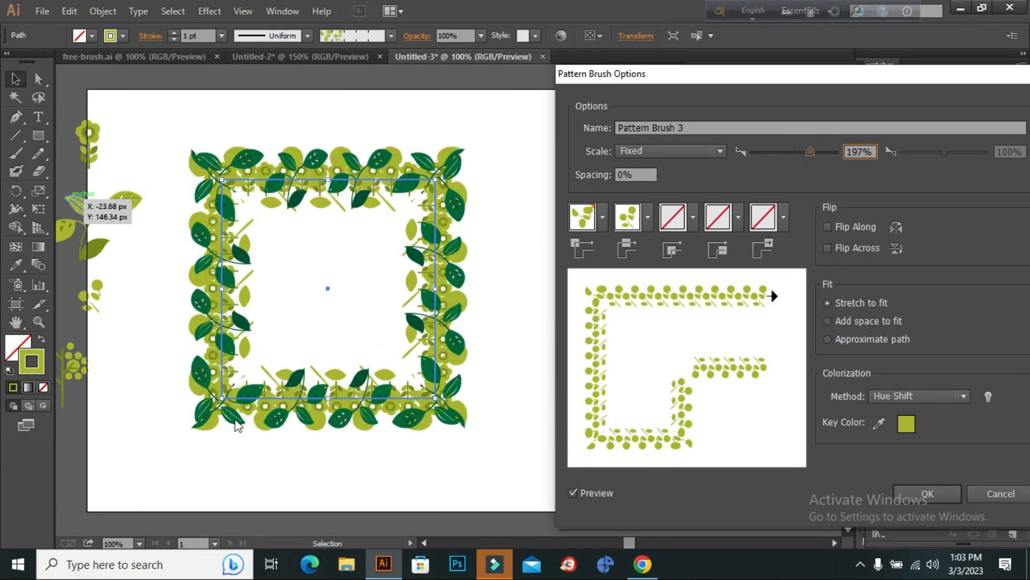
{"action": "left_click", "coordinate": [932, 493]}
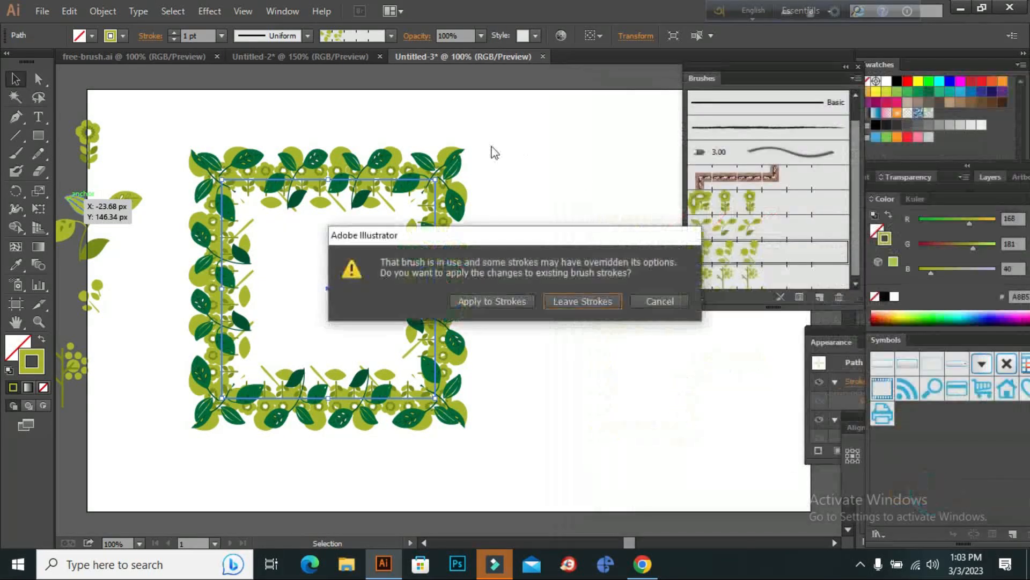
{"action": "left_click", "coordinate": [493, 301]}
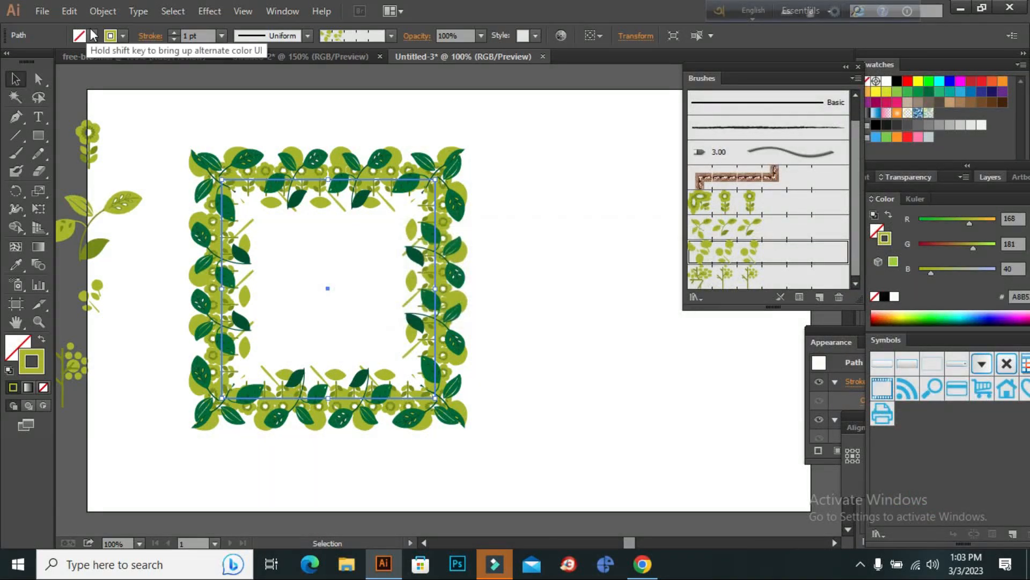
Try green and teal on the Pattern Brush 3 border, settling on the yellow stroke swatch (R 252, G 238, B 33).
{"action": "left_click", "coordinate": [110, 35]}
{"action": "left_click", "coordinate": [74, 69]}
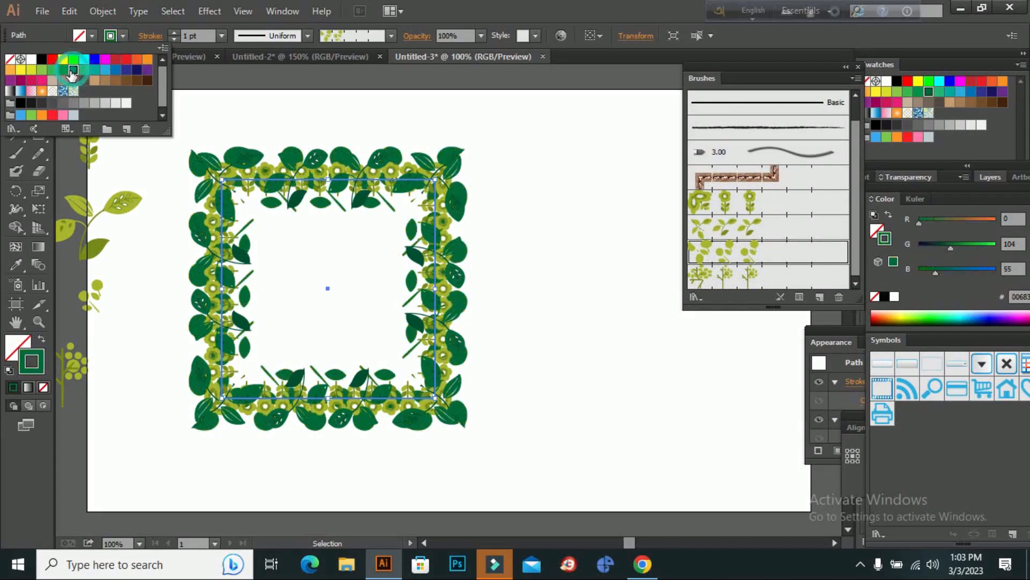
{"action": "left_click", "coordinate": [94, 71]}
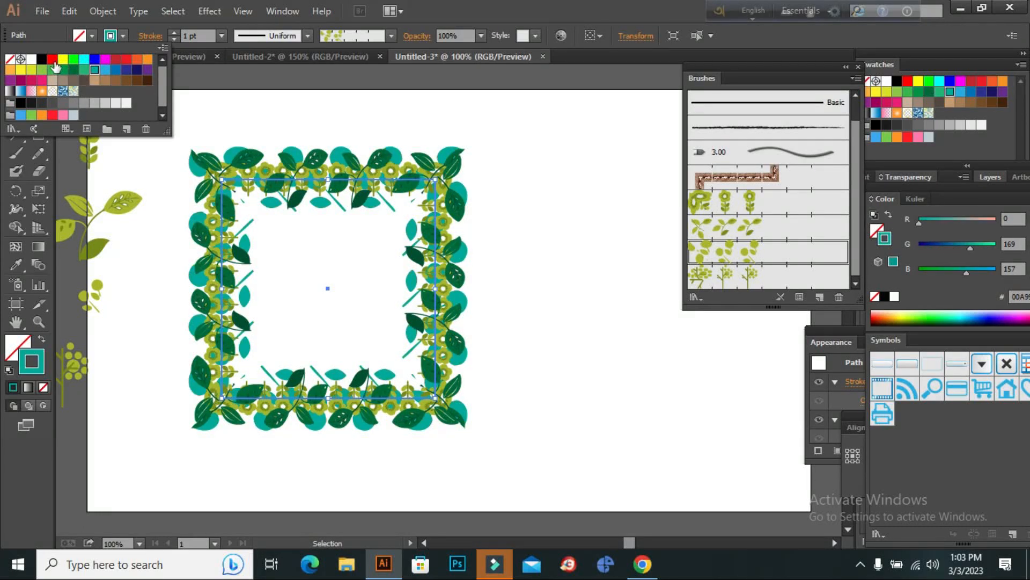
{"action": "left_click", "coordinate": [19, 70]}
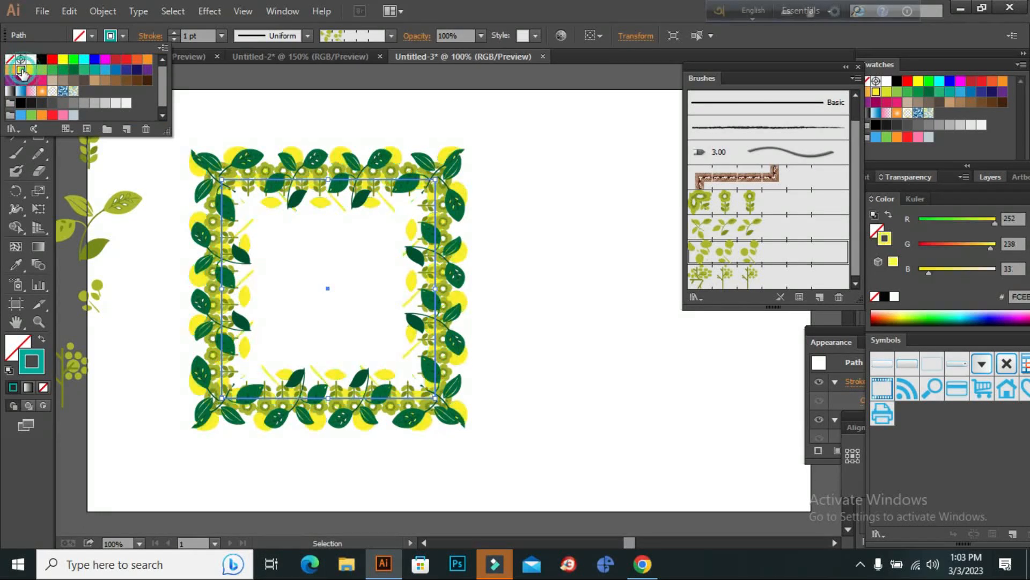
{"action": "left_click", "coordinate": [253, 116]}
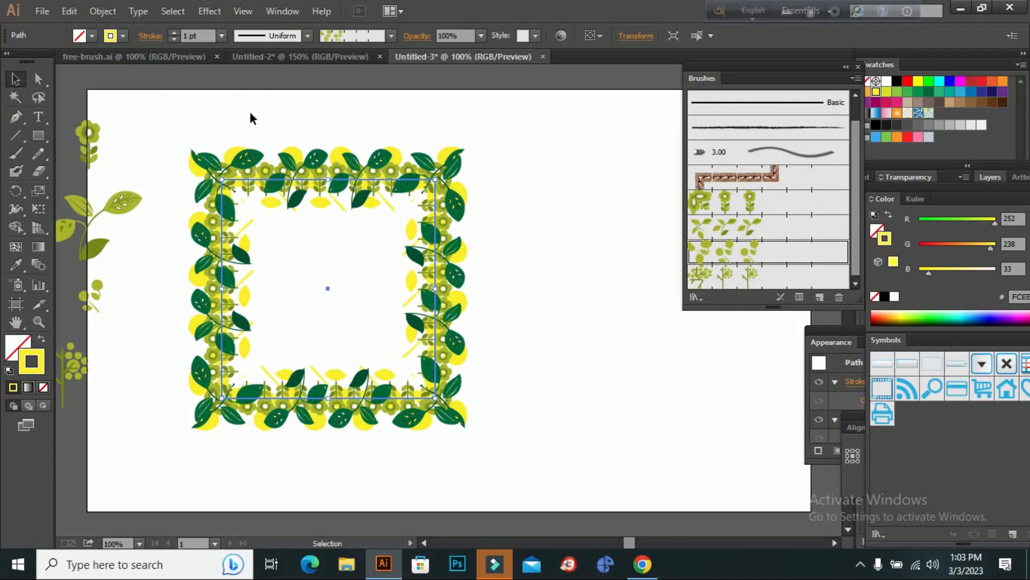
Copy the yellow-bordered rectangle and paste the duplicate in front of it.
{"action": "left_click", "coordinate": [72, 12]}
{"action": "left_click", "coordinate": [85, 79]}
{"action": "left_click", "coordinate": [70, 12]}
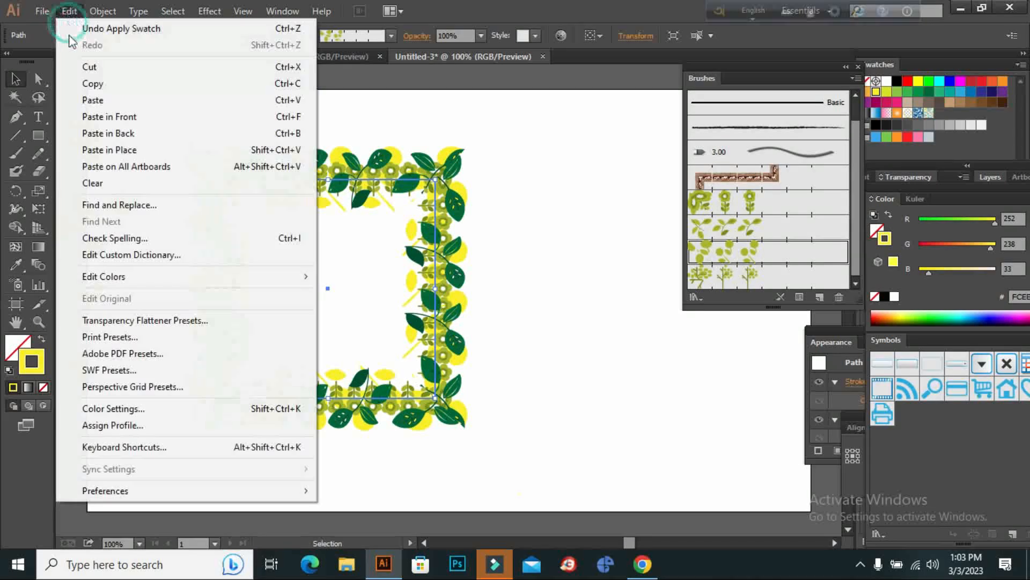
{"action": "left_click", "coordinate": [178, 116]}
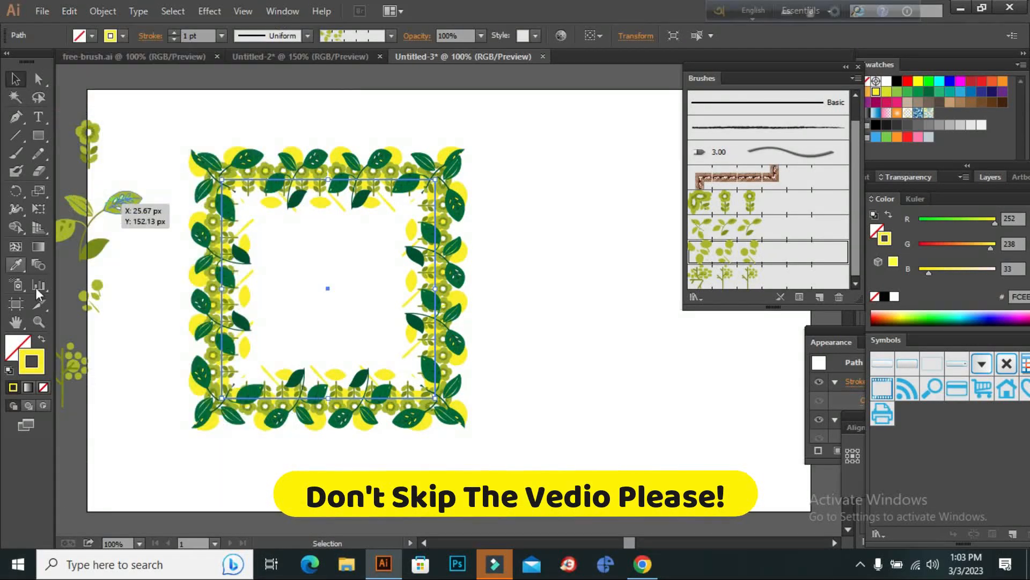
Apply Pattern Brush 4 to the new duplicate at a 1 pt stroke and set the brush's scale to 159%, updating the existing strokes.
{"action": "left_click", "coordinate": [725, 275]}
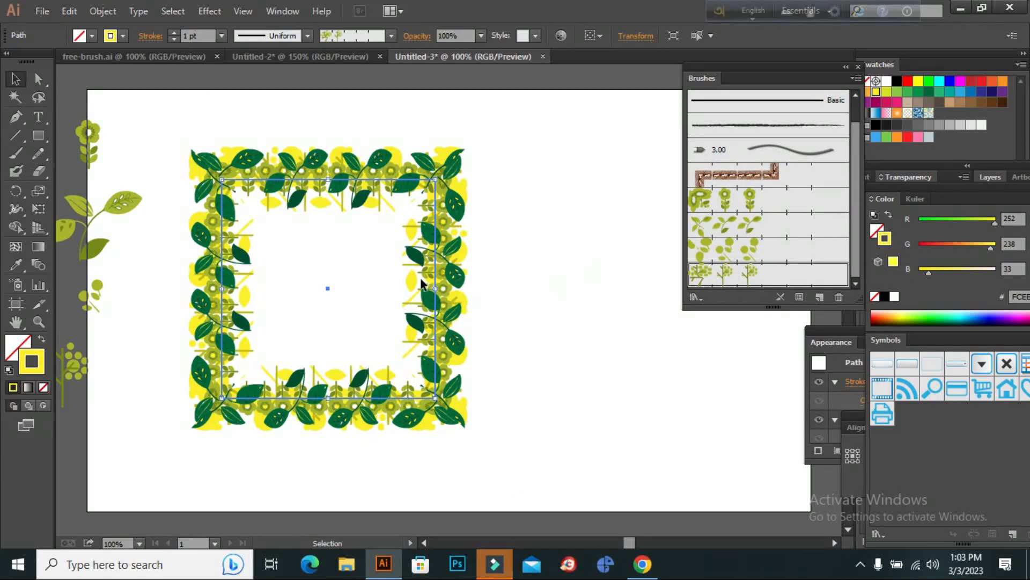
{"action": "double_click", "coordinate": [754, 284]}
{"action": "left_click_drag", "start_coordinate": [798, 149], "coordinate": [804, 153]}
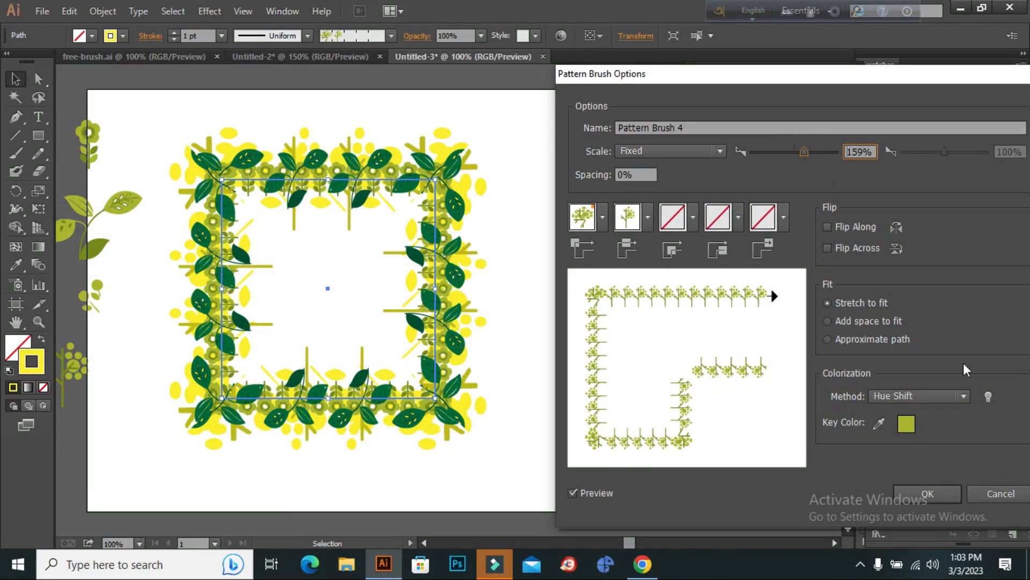
{"action": "left_click", "coordinate": [932, 502]}
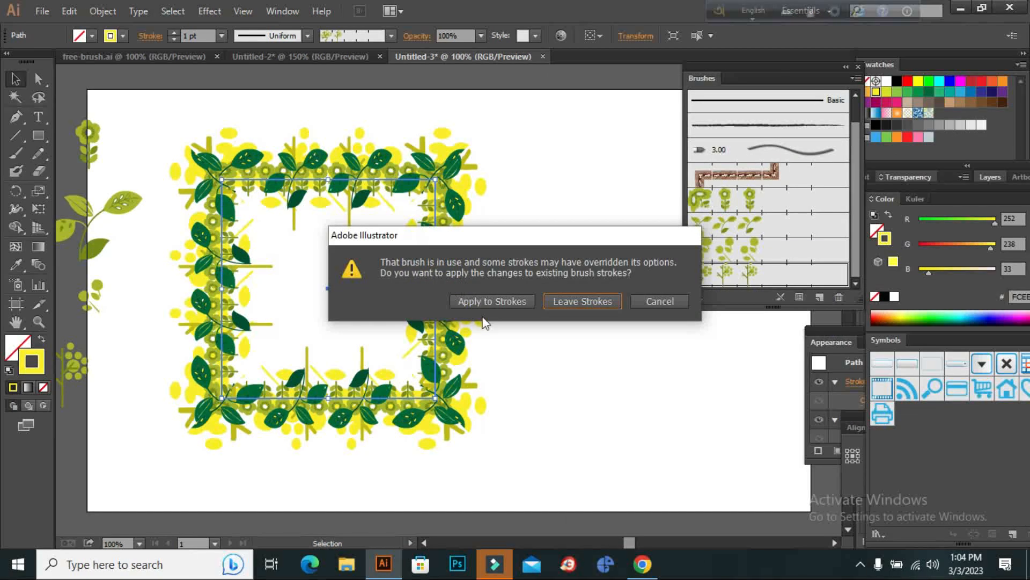
{"action": "left_click", "coordinate": [494, 306]}
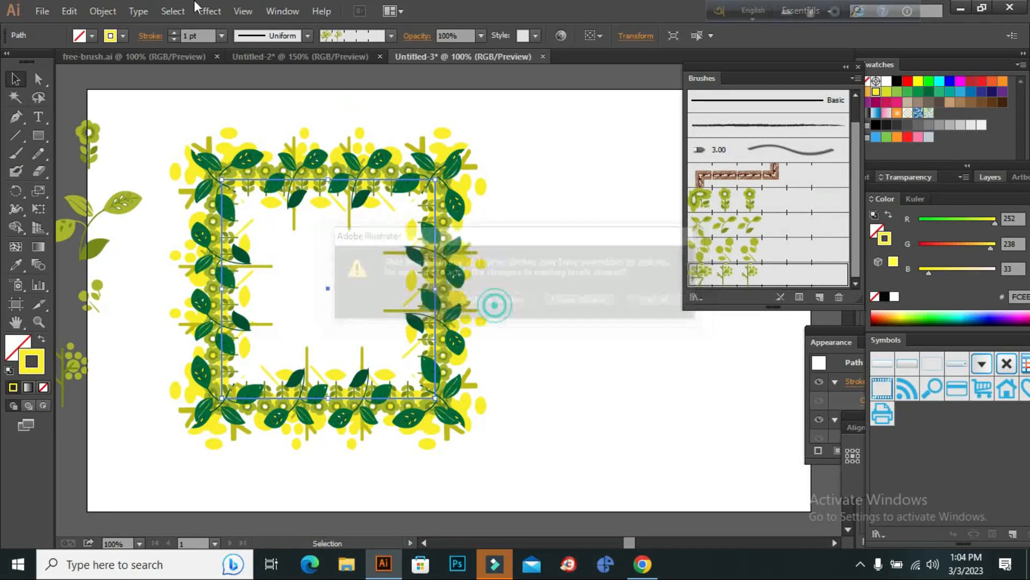
{"action": "left_click", "coordinate": [175, 32]}
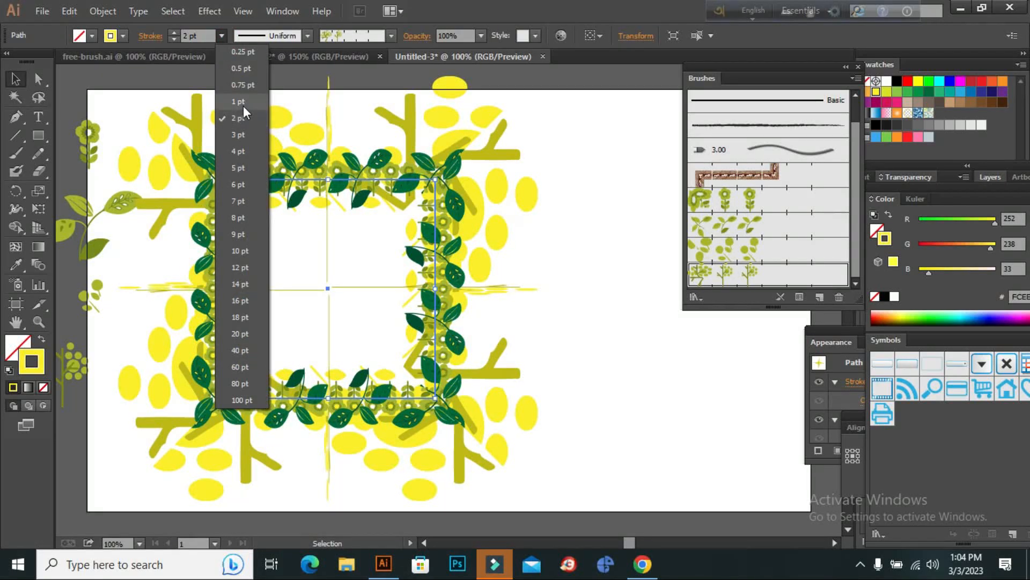
{"action": "left_click", "coordinate": [241, 102]}
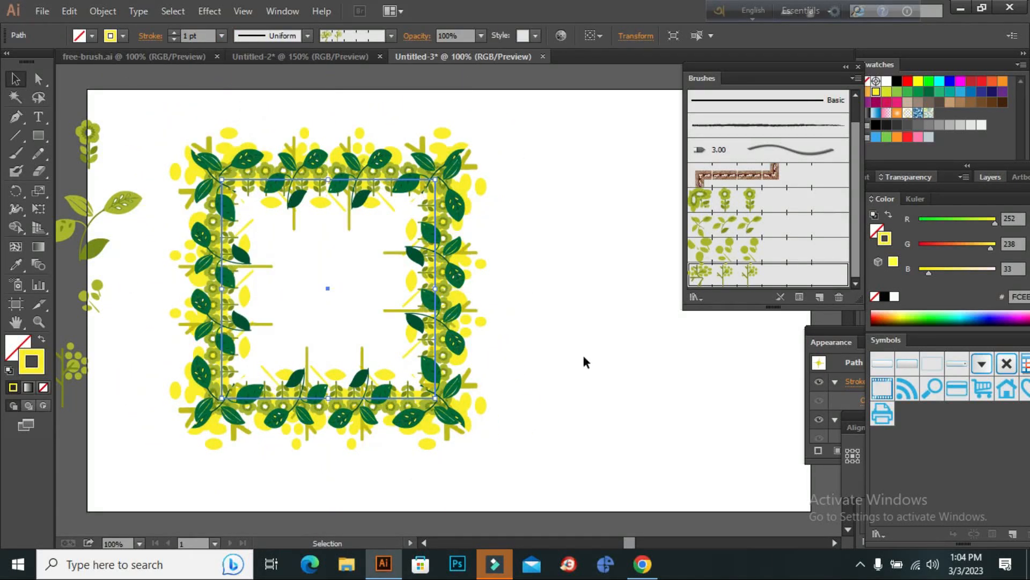
Try several stroke swatches on the Pattern Brush 4 border, settling on orange (R 247, G 147, B 30).
{"action": "left_click", "coordinate": [111, 36]}
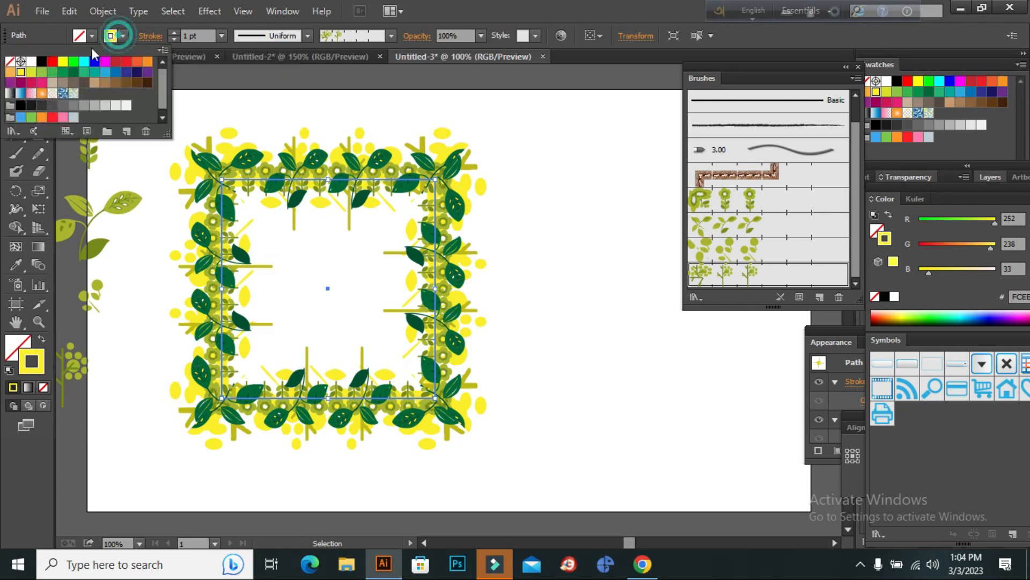
{"action": "left_click", "coordinate": [41, 73]}
{"action": "left_click", "coordinate": [53, 72]}
{"action": "left_click", "coordinate": [64, 72]}
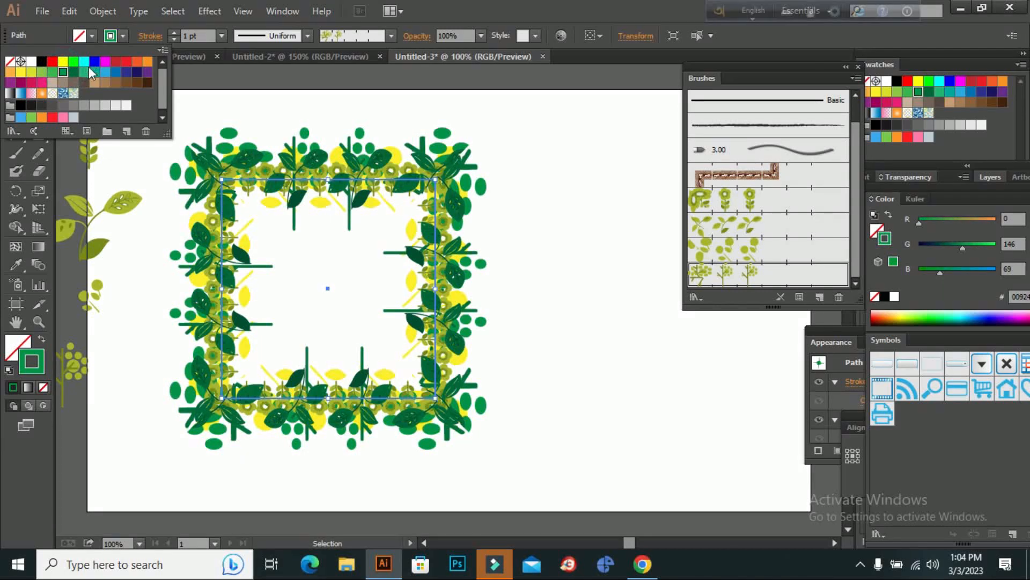
{"action": "left_click", "coordinate": [73, 73]}
{"action": "left_click", "coordinate": [94, 73]}
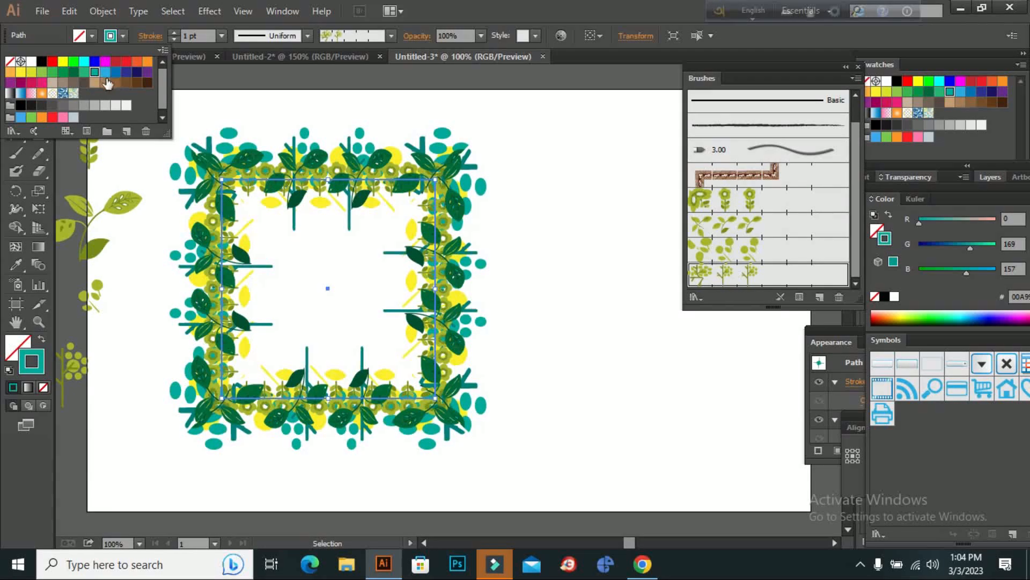
{"action": "left_click", "coordinate": [137, 72]}
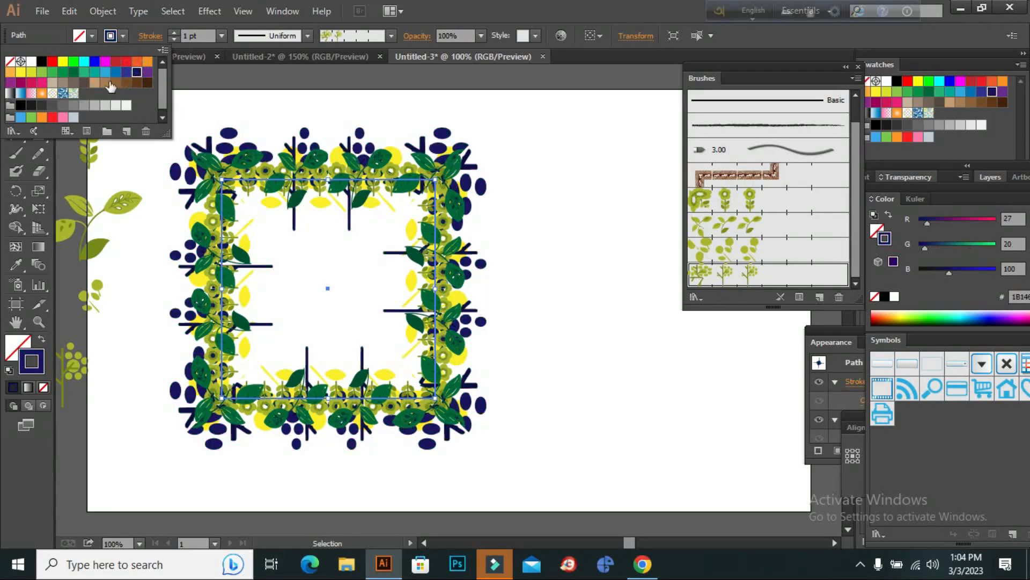
{"action": "left_click", "coordinate": [94, 83]}
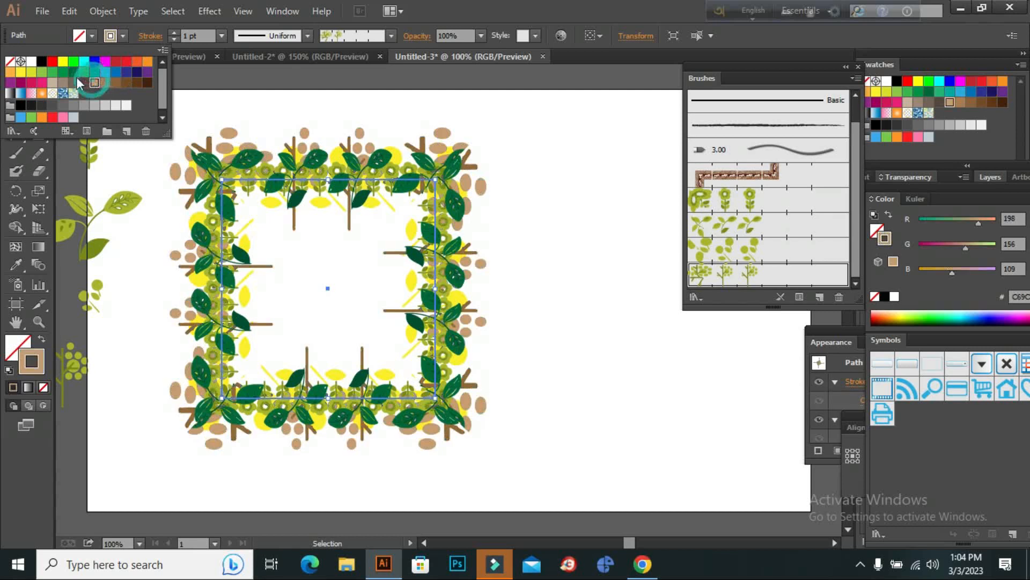
{"action": "left_click", "coordinate": [116, 62]}
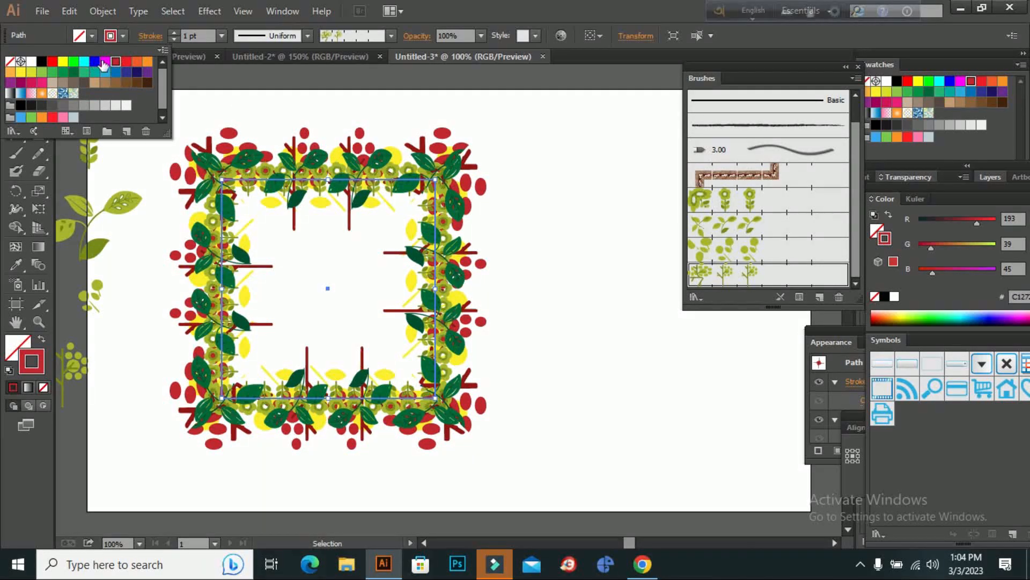
{"action": "left_click", "coordinate": [148, 61]}
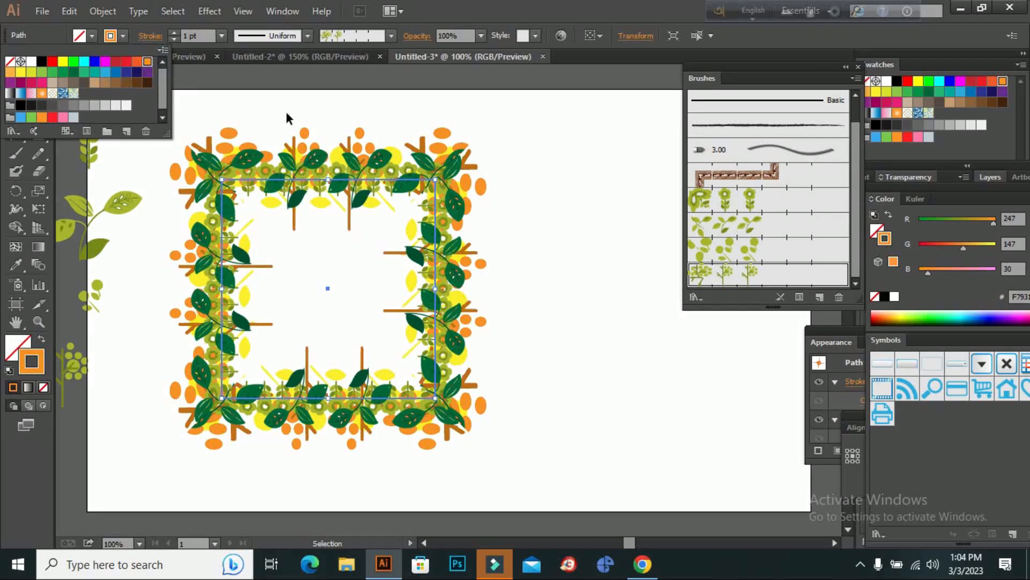
{"action": "left_click", "coordinate": [287, 111]}
Bring the orange border to the front of the other frame layers and deselect it.
{"action": "right_click", "coordinate": [237, 139]}
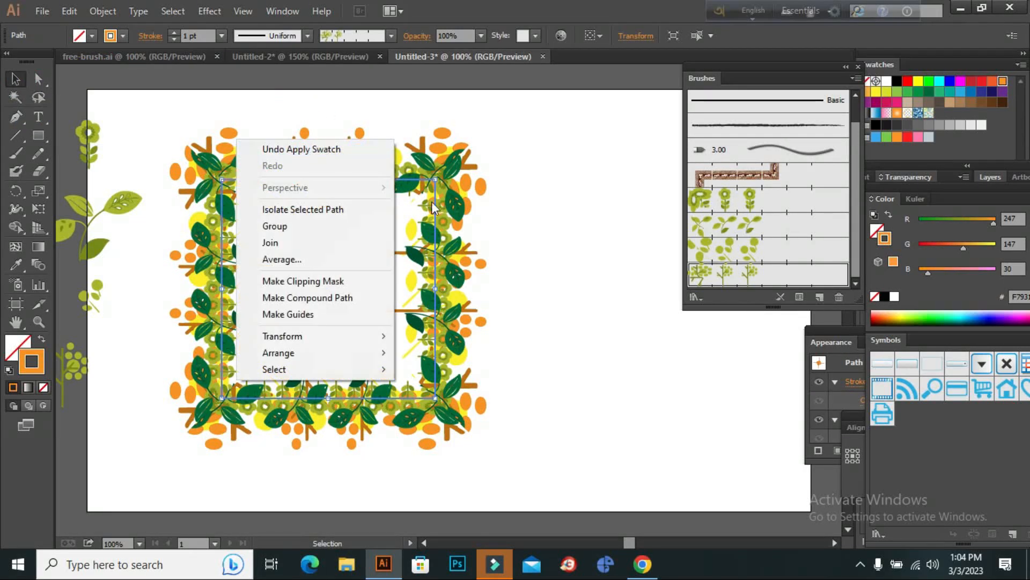
{"action": "mouse_move", "coordinate": [353, 353]}
{"action": "left_click", "coordinate": [411, 352]}
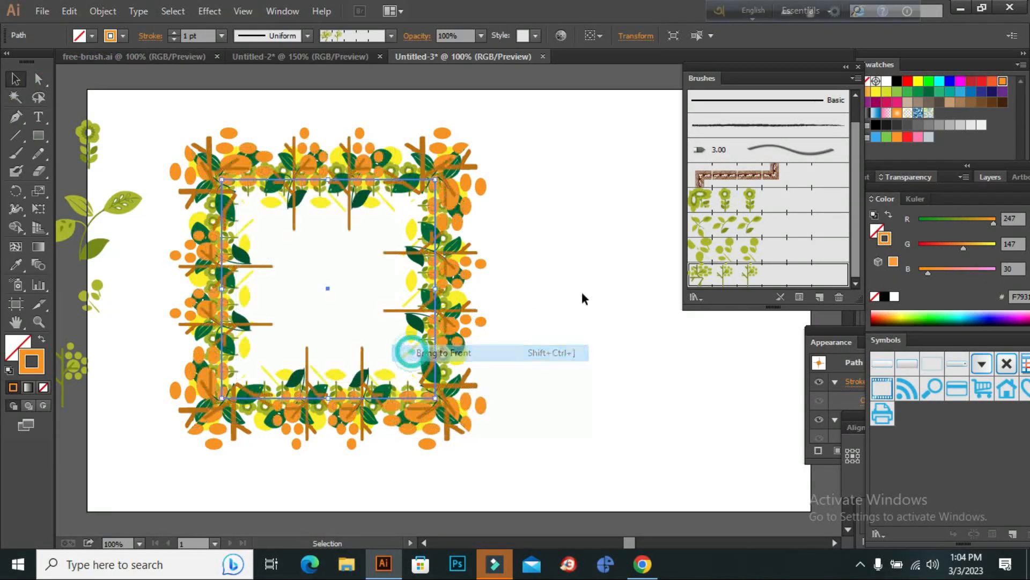
{"action": "left_click", "coordinate": [626, 320]}
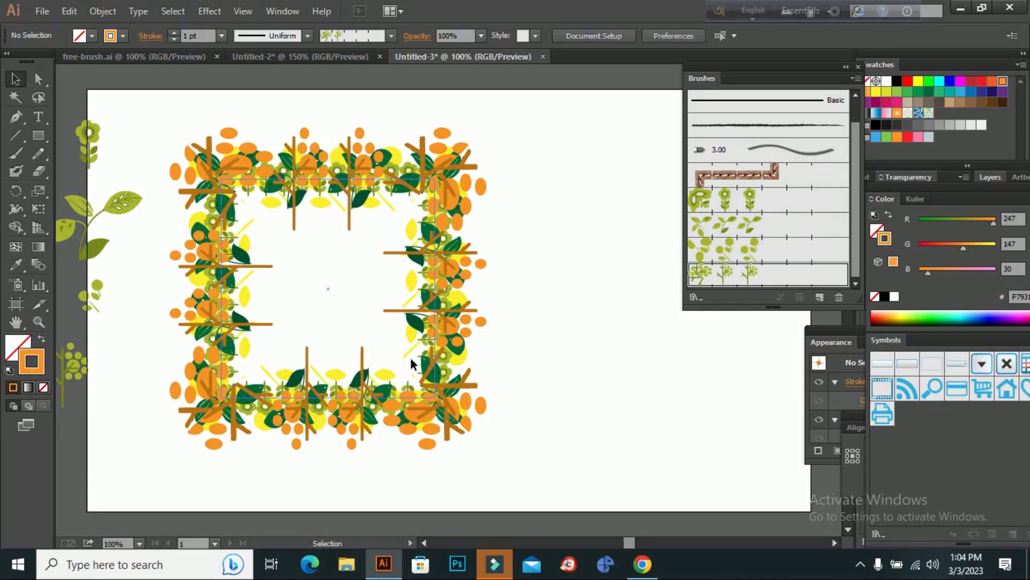
Select all the stacked rectangular borders of the floral frame and group them.
{"action": "left_click_drag", "start_coordinate": [563, 126], "coordinate": [369, 383]}
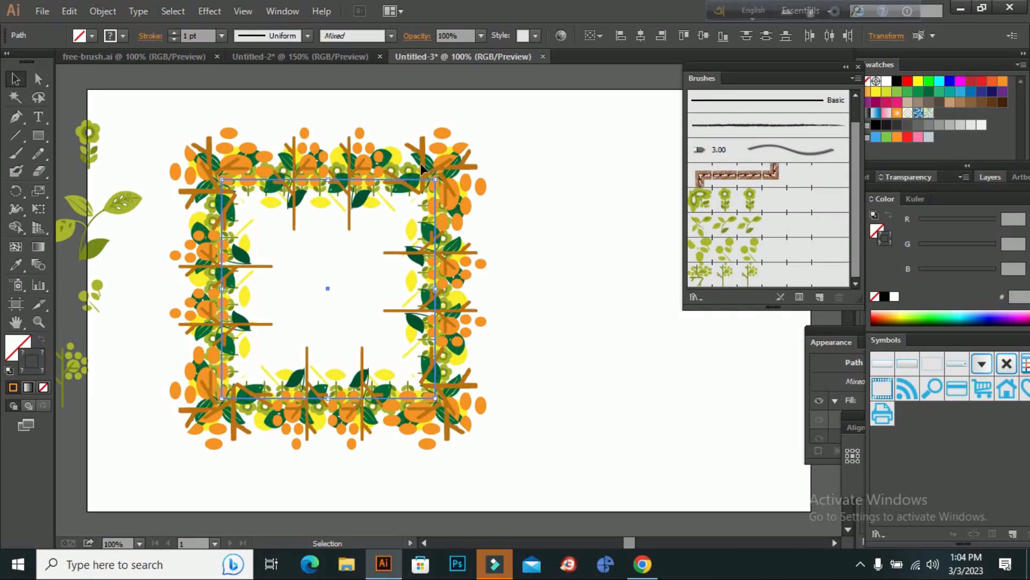
{"action": "left_click", "coordinate": [103, 11]}
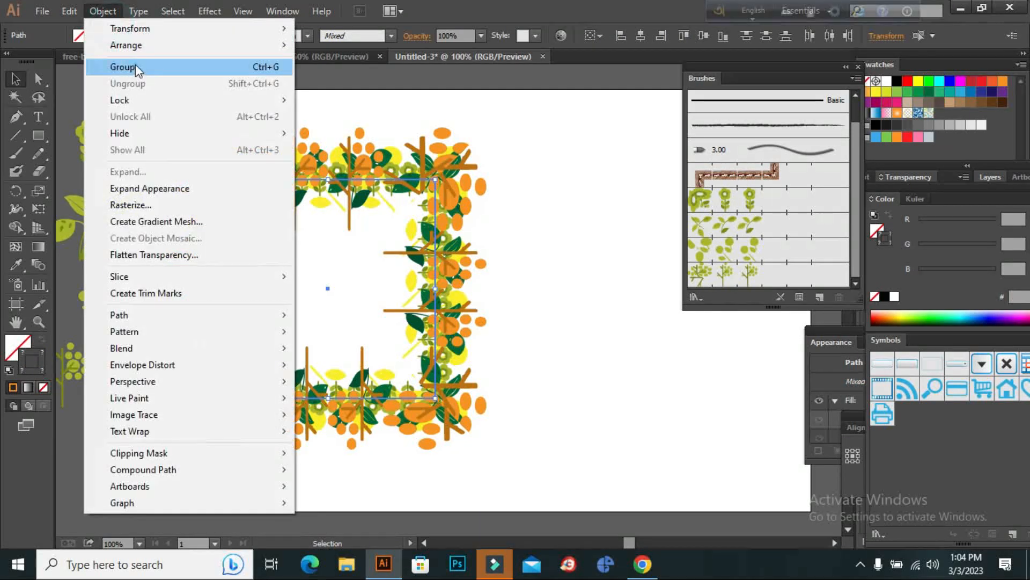
{"action": "left_click", "coordinate": [135, 63]}
Move the grouped floral frame toward the left side of the artboard, undoing the rotation applied to it.
{"action": "left_click_drag", "start_coordinate": [446, 192], "coordinate": [494, 156]}
{"action": "left_click", "coordinate": [505, 173]}
{"action": "left_click", "coordinate": [313, 189]}
{"action": "left_click", "coordinate": [355, 179]}
{"action": "right_click", "coordinate": [441, 174]}
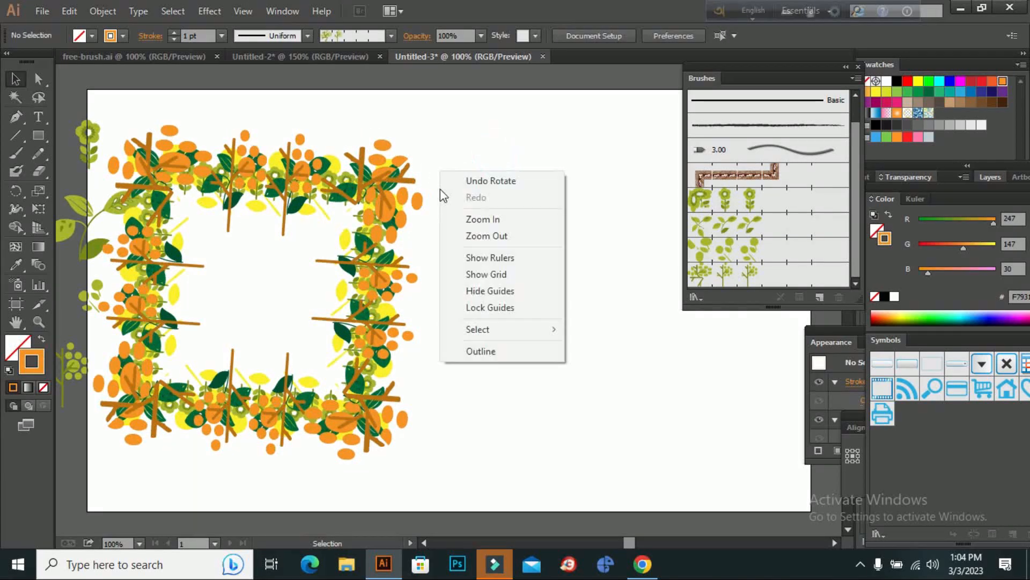
{"action": "left_click", "coordinate": [483, 182]}
{"action": "left_click", "coordinate": [480, 178]}
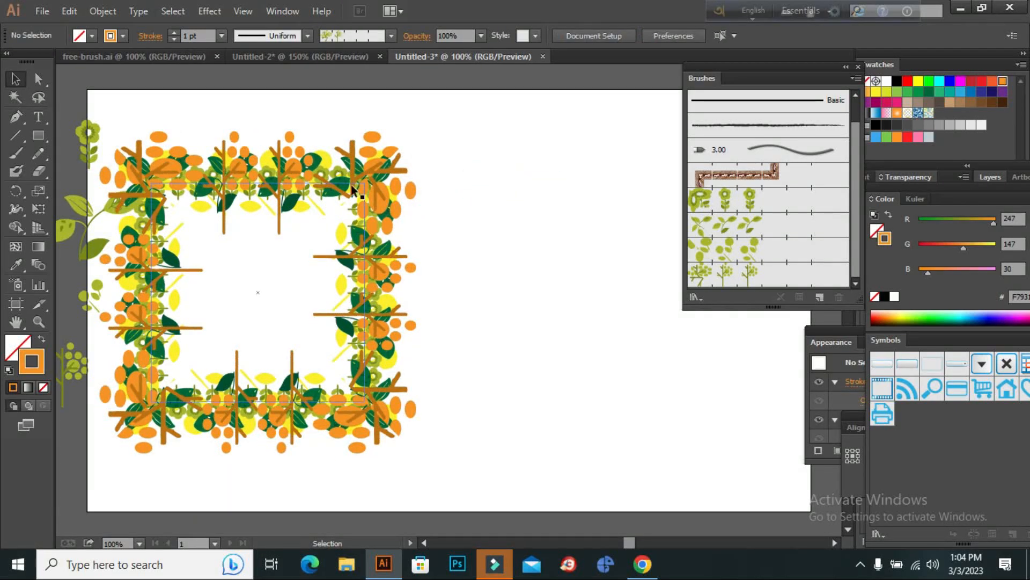
Draw a large circle with the Ellipse tool in the empty artboard area to the right of the floral frame.
{"action": "left_click", "coordinate": [16, 322]}
{"action": "left_click_drag", "start_coordinate": [416, 292], "coordinate": [252, 252]}
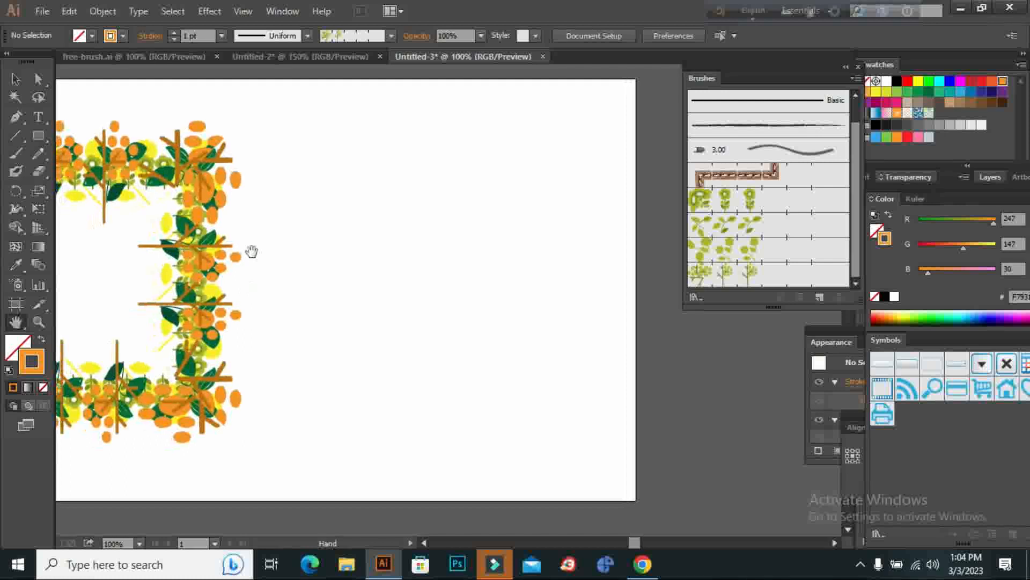
{"action": "left_click", "coordinate": [43, 137]}
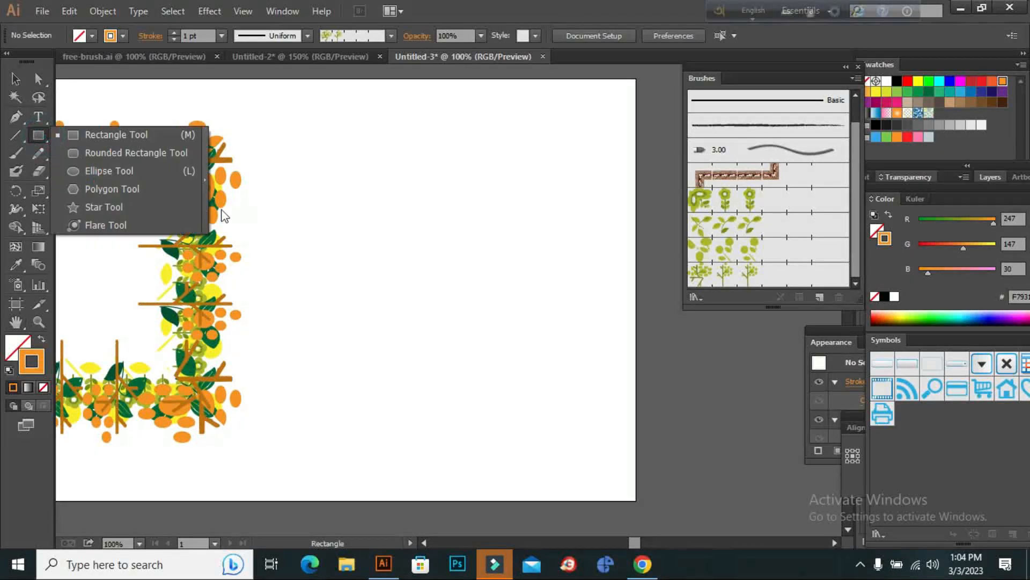
{"action": "left_click", "coordinate": [127, 170]}
{"action": "left_click_drag", "start_coordinate": [284, 171], "coordinate": [539, 426]}
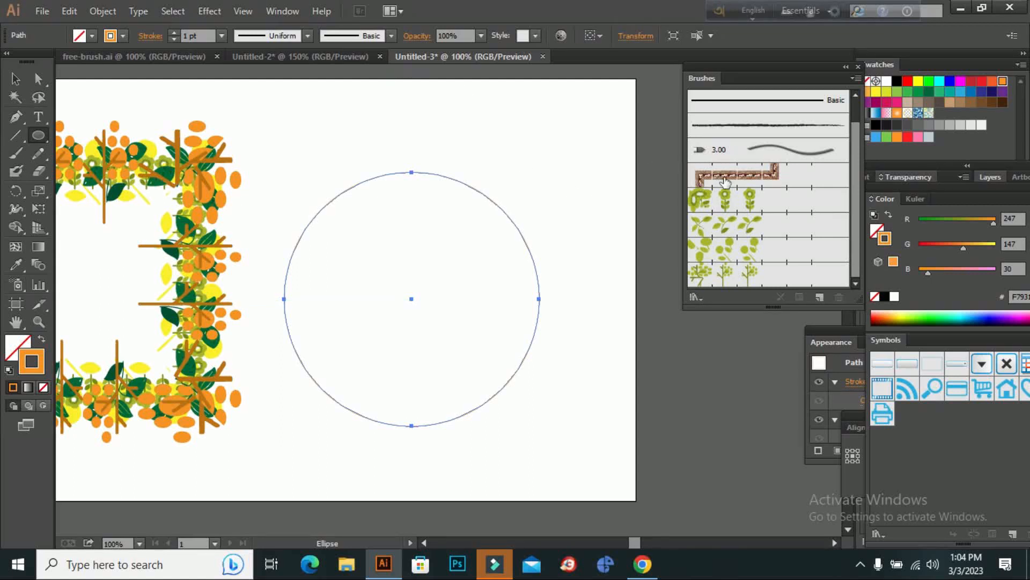
Apply Pattern Brush 4 to the circle and set the brush's scale to 100%, updating the existing strokes.
{"action": "left_click", "coordinate": [13, 78]}
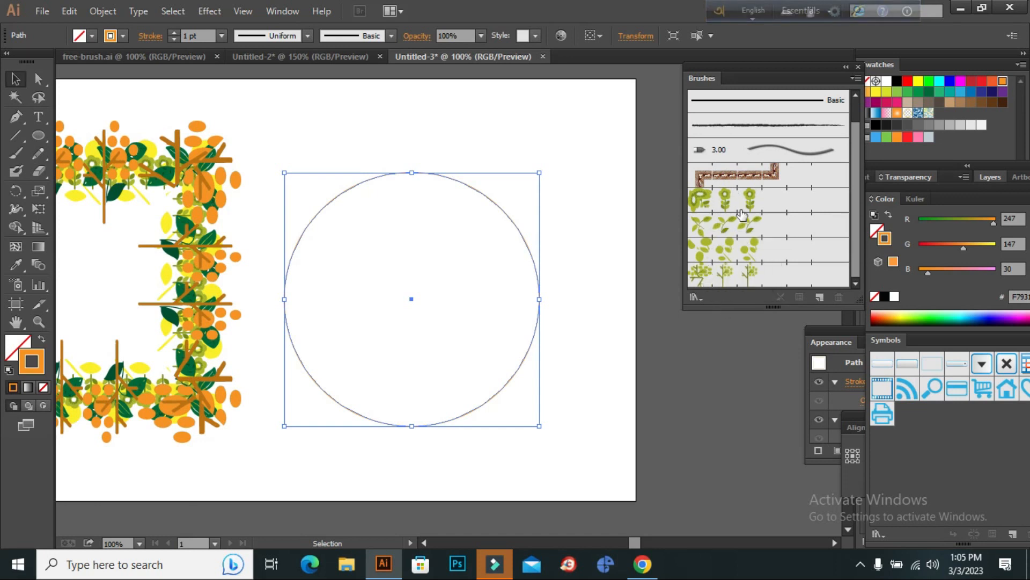
{"action": "left_click", "coordinate": [729, 284]}
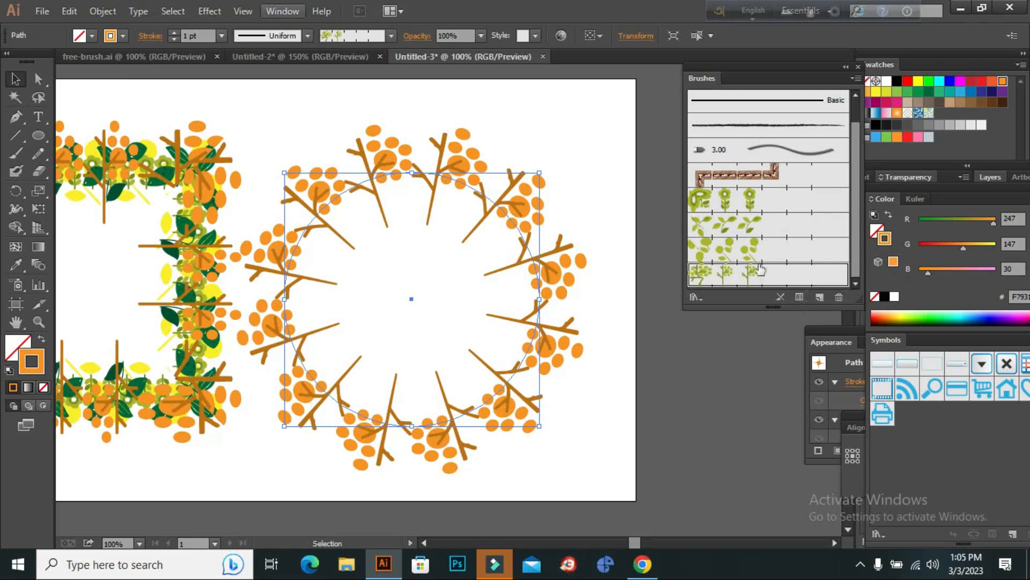
{"action": "double_click", "coordinate": [742, 279]}
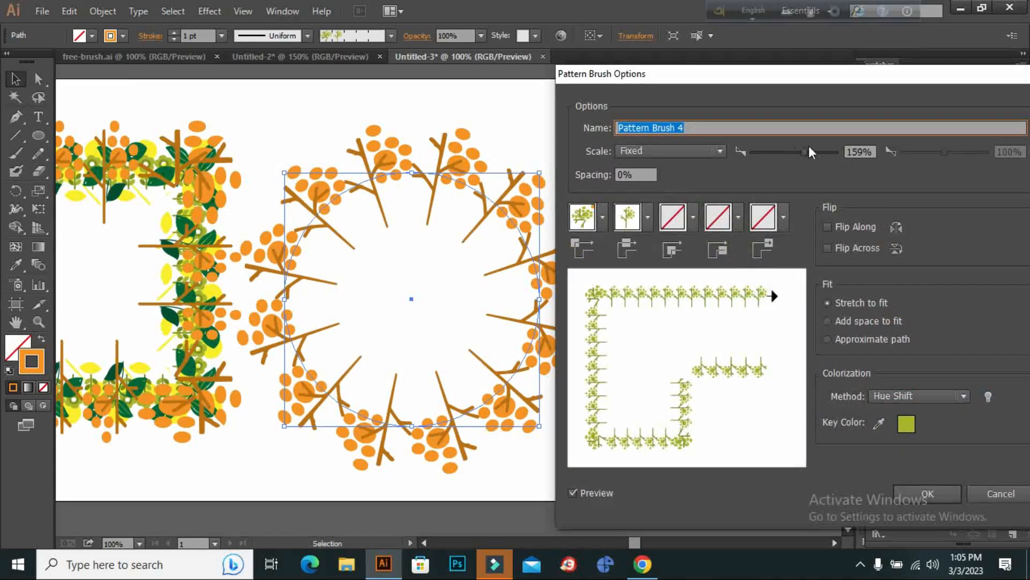
{"action": "left_click_drag", "start_coordinate": [800, 152], "coordinate": [793, 154]}
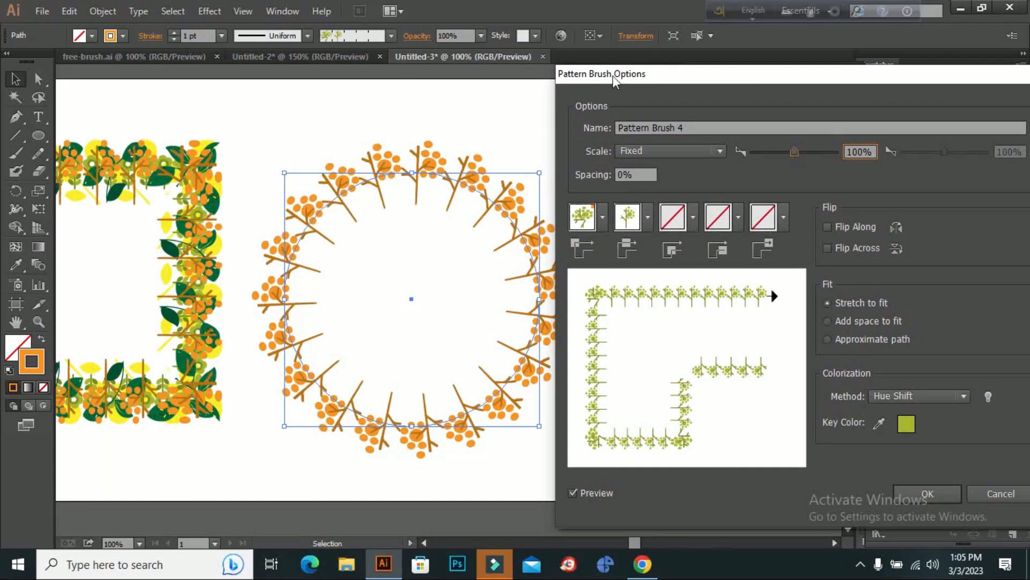
{"action": "left_click", "coordinate": [914, 493]}
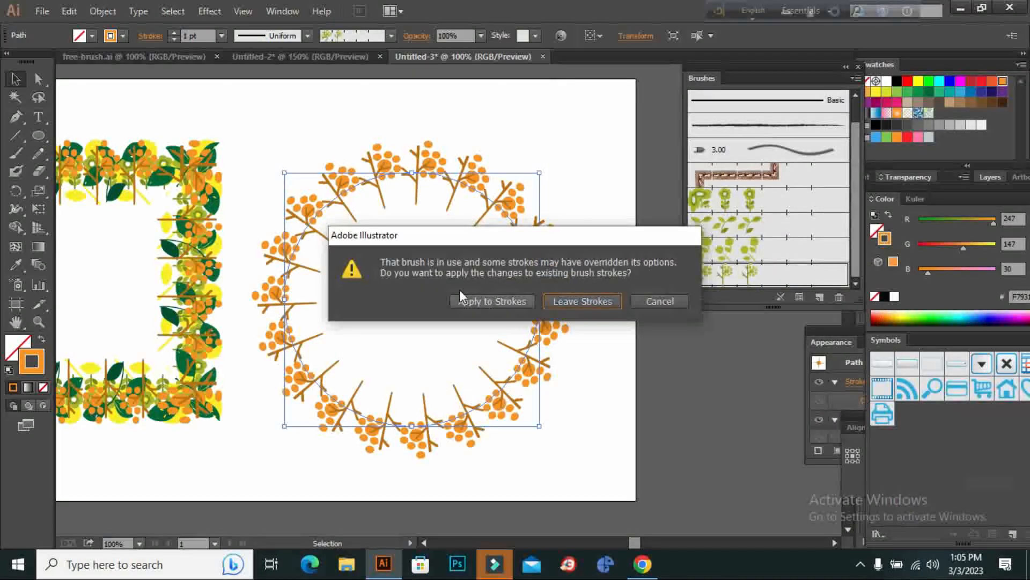
{"action": "left_click", "coordinate": [474, 300]}
Copy the orange Pattern Brush 4 circle and paste the duplicate in front of it.
{"action": "left_click", "coordinate": [71, 12]}
{"action": "left_click", "coordinate": [82, 80]}
{"action": "left_click", "coordinate": [72, 11]}
{"action": "left_click", "coordinate": [107, 116]}
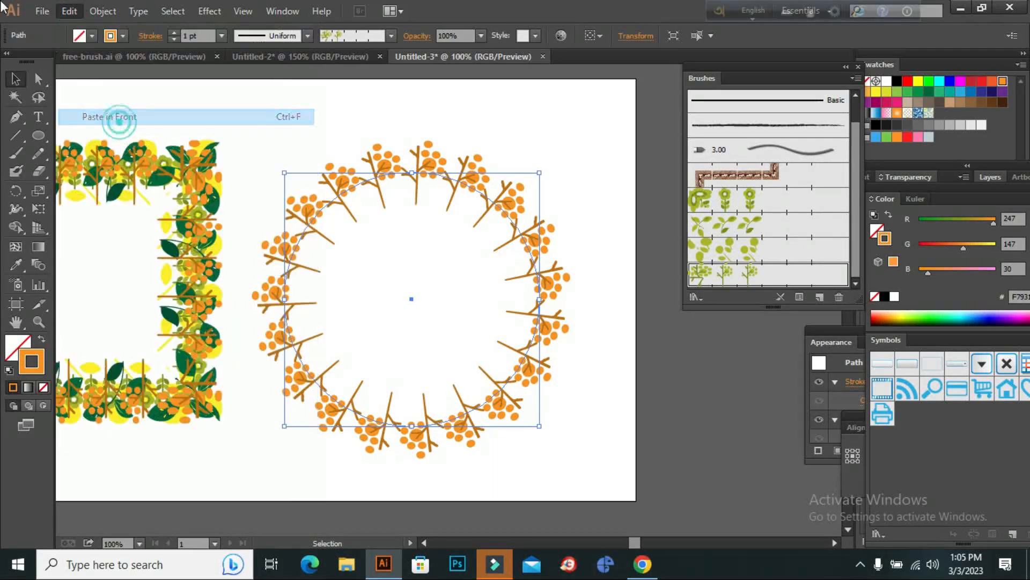
Apply Pattern Brush 3 to the duplicate circle and set the brush's scale to 181%, updating the existing strokes.
{"action": "left_click", "coordinate": [716, 247]}
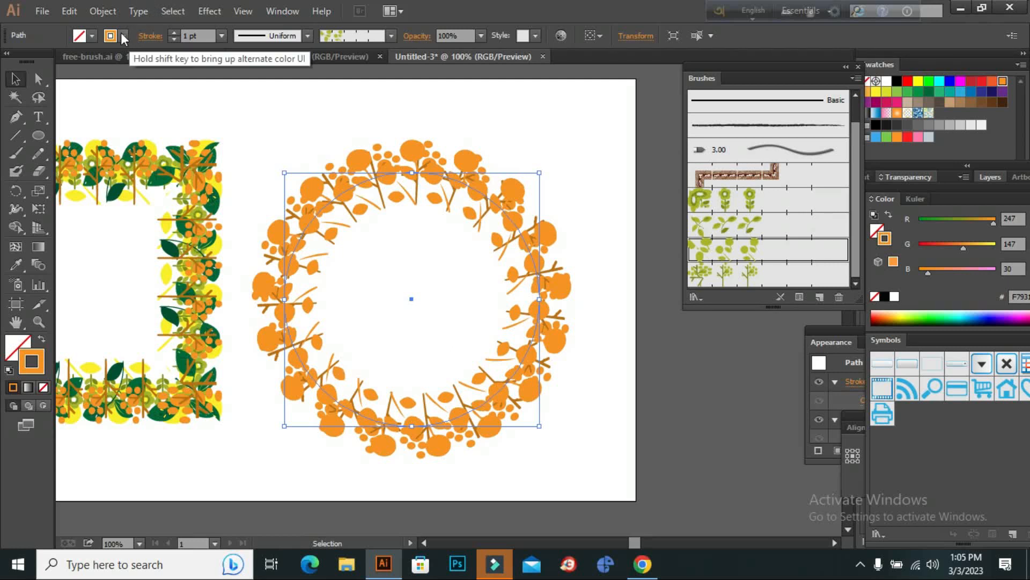
{"action": "double_click", "coordinate": [737, 251]}
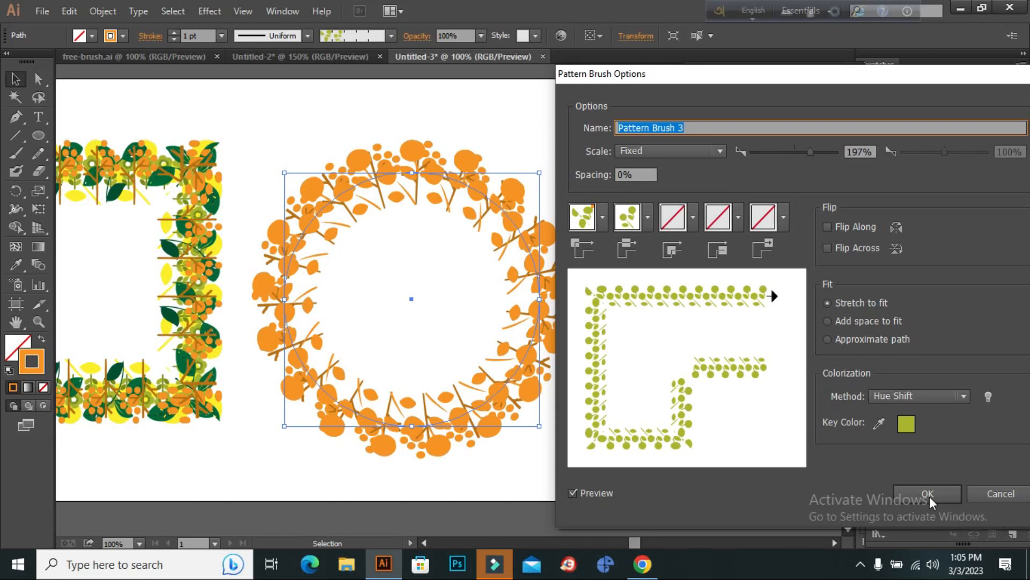
{"action": "mouse_move", "coordinate": [800, 152]}
{"action": "left_mouse_down"}
{"action": "mouse_move", "coordinate": [778, 156]}
{"action": "mouse_move", "coordinate": [819, 155]}
{"action": "mouse_move", "coordinate": [807, 154]}
{"action": "left_mouse_up"}
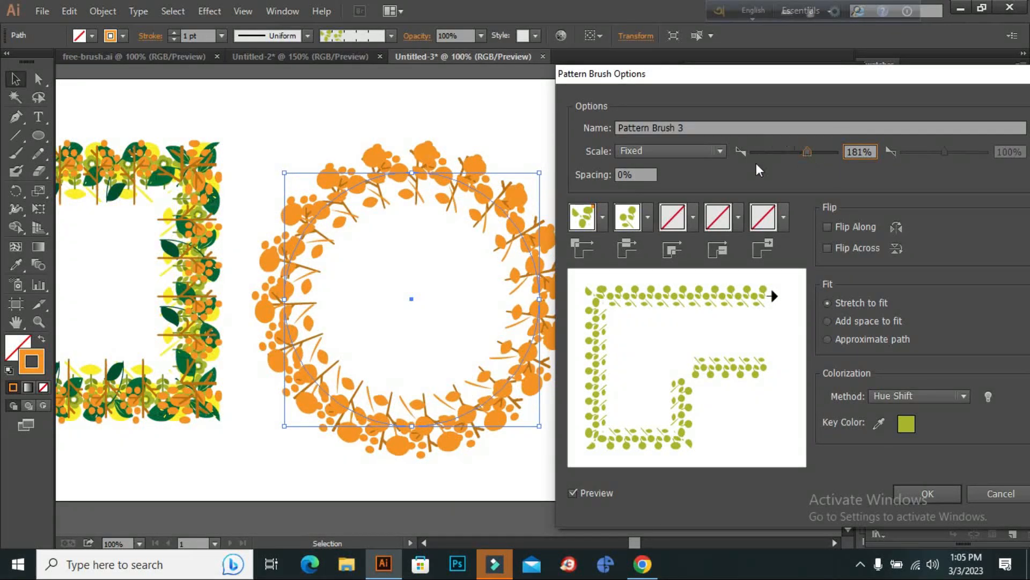
{"action": "left_click", "coordinate": [931, 492]}
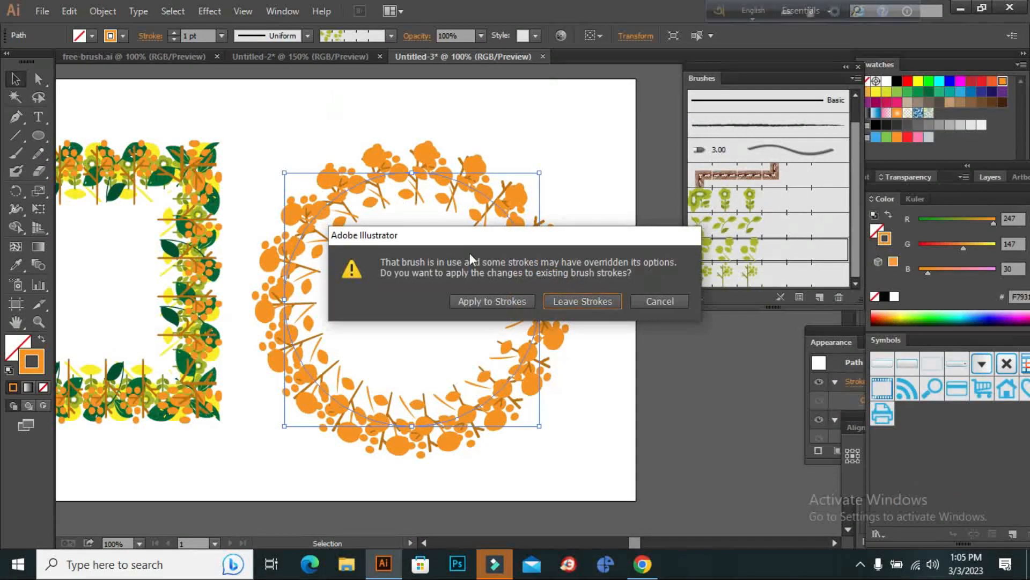
{"action": "left_click", "coordinate": [500, 304]}
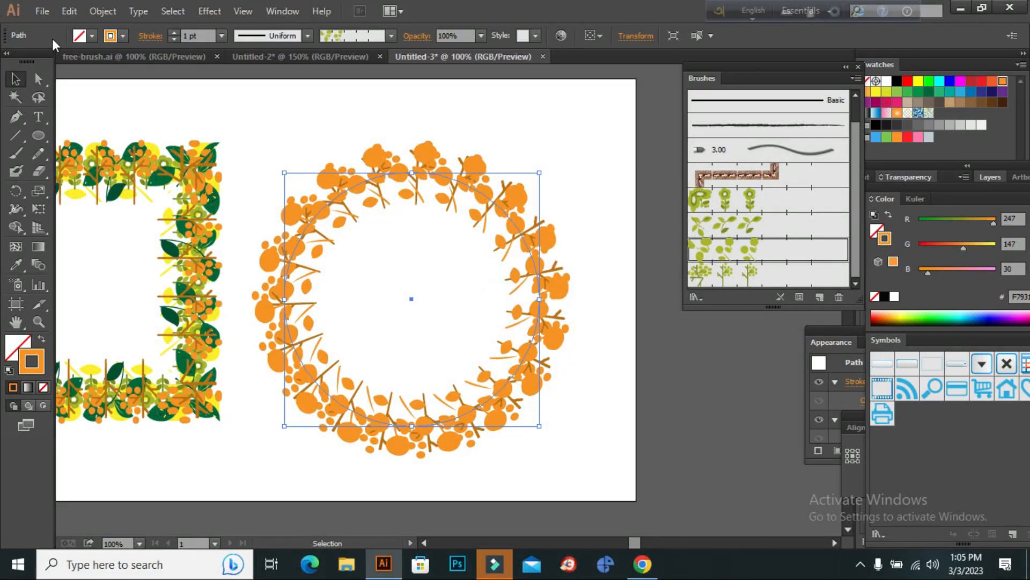
Try red stroke swatches on the Pattern Brush 3 circle, settling on dark green (R 0, G 104, B 55).
{"action": "left_click", "coordinate": [123, 36]}
{"action": "left_click", "coordinate": [137, 62]}
{"action": "left_click", "coordinate": [116, 63]}
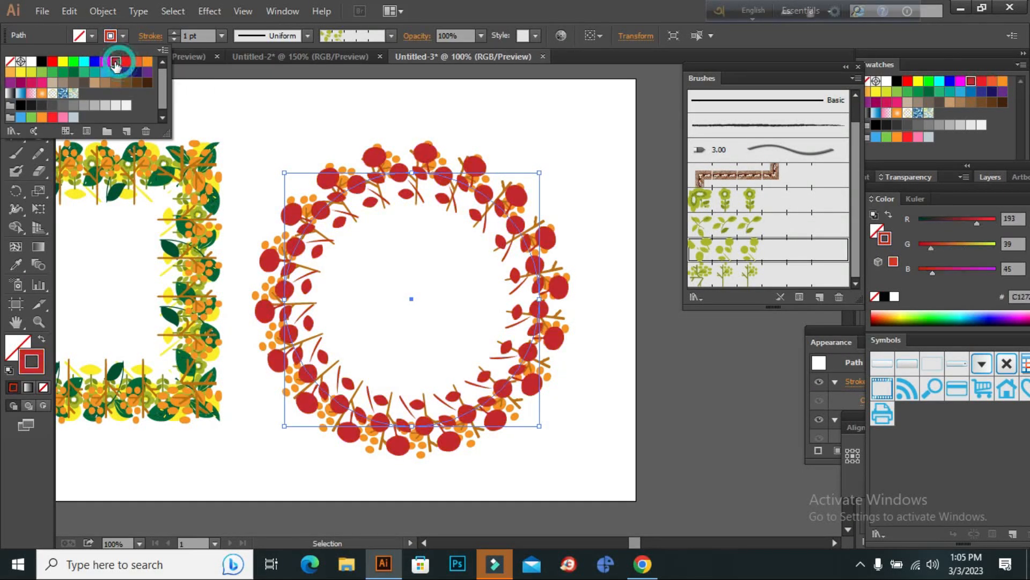
{"action": "left_click", "coordinate": [72, 73]}
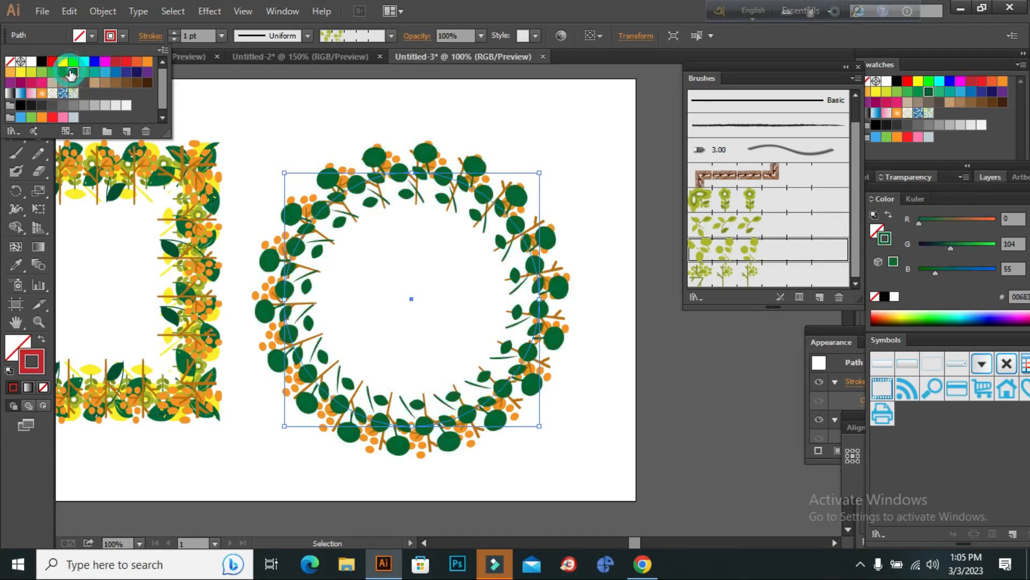
{"action": "left_click", "coordinate": [343, 110]}
Copy the dark green Pattern Brush 3 circle and paste the duplicate behind it.
{"action": "left_click", "coordinate": [70, 12]}
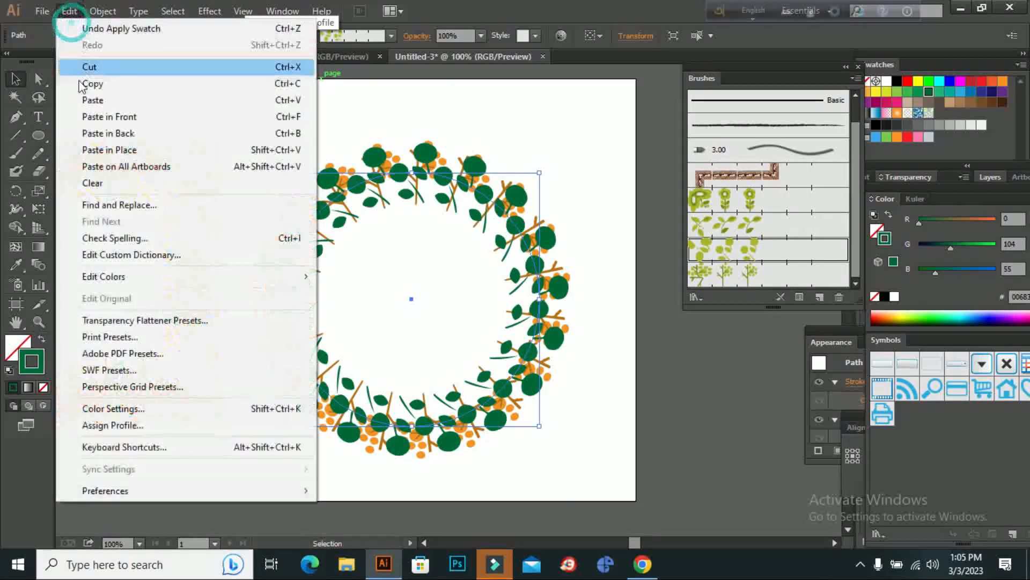
{"action": "left_click", "coordinate": [90, 84]}
{"action": "left_click", "coordinate": [73, 12]}
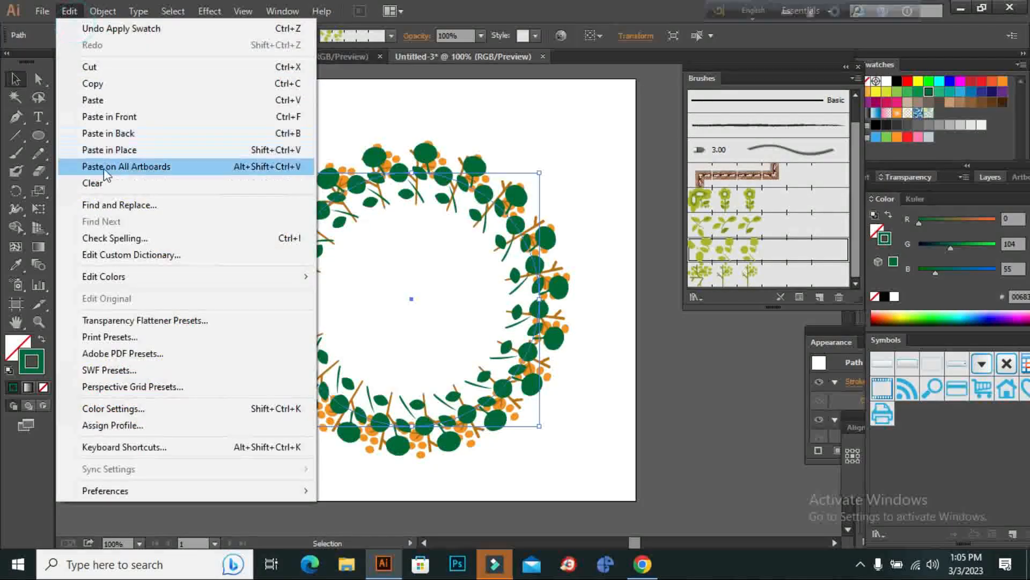
{"action": "left_click", "coordinate": [139, 132]}
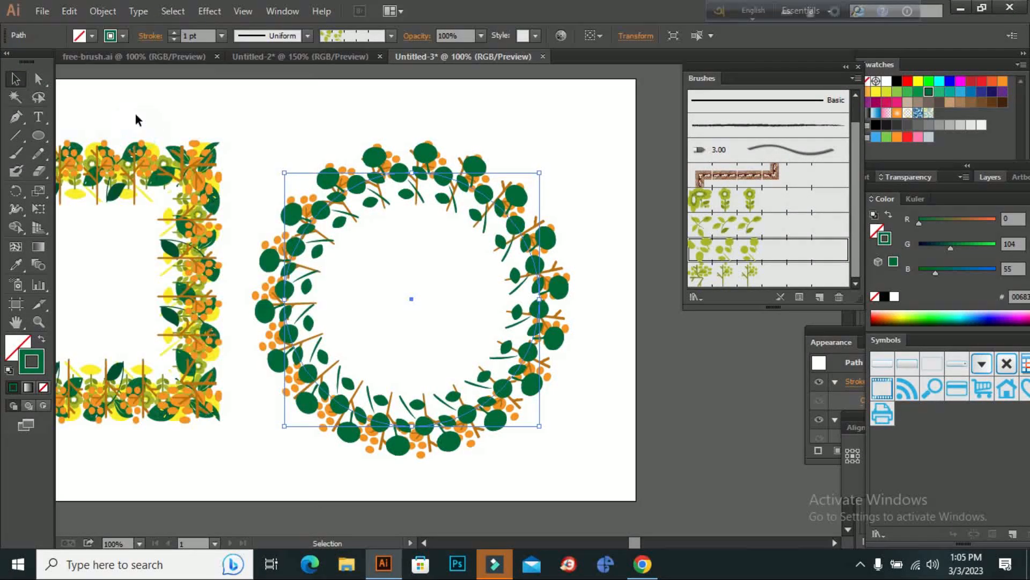
Apply Pattern Brush 2 to the newest circle and set the brush's scale to 82%, updating the existing strokes.
{"action": "left_click", "coordinate": [742, 223]}
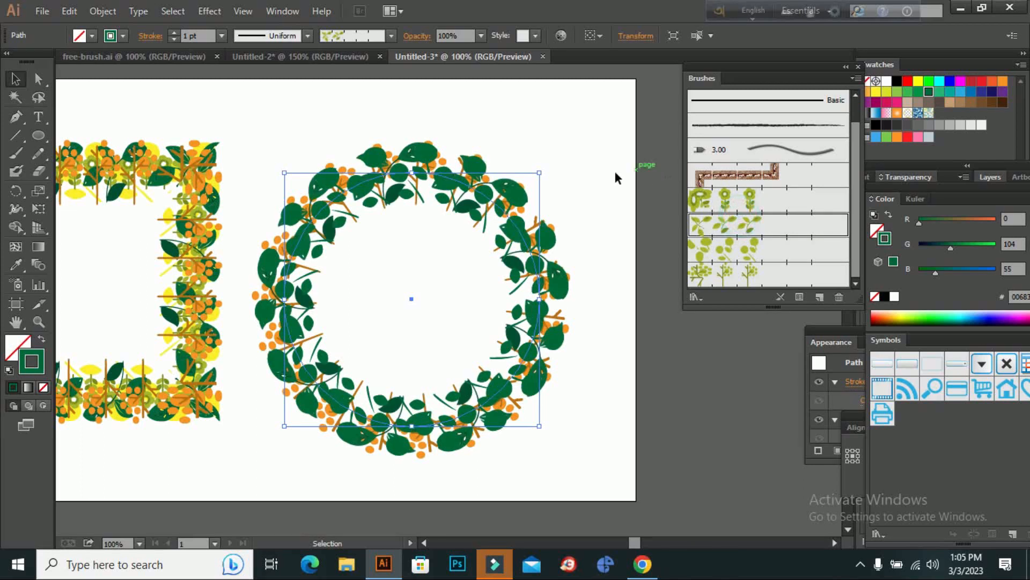
{"action": "double_click", "coordinate": [742, 224]}
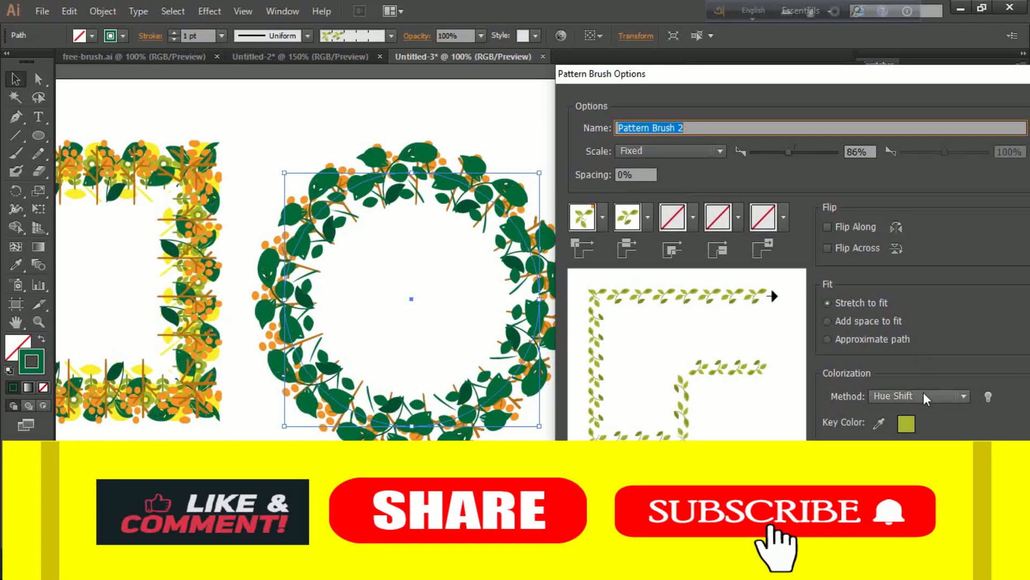
{"action": "mouse_move", "coordinate": [790, 155]}
{"action": "left_mouse_down"}
{"action": "mouse_move", "coordinate": [781, 147]}
{"action": "mouse_move", "coordinate": [795, 146]}
{"action": "left_mouse_up"}
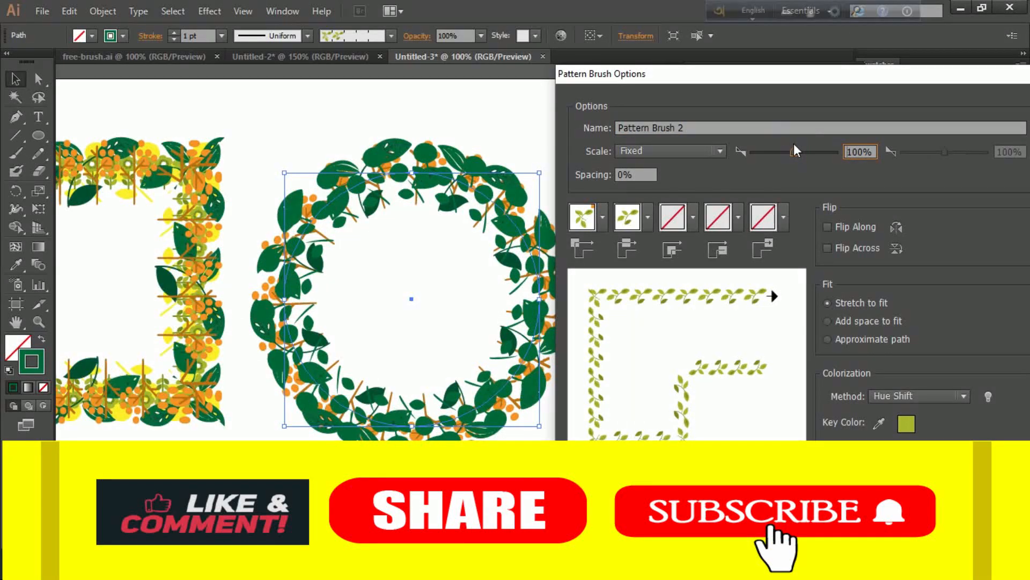
{"action": "left_click_drag", "start_coordinate": [804, 150], "coordinate": [797, 154]}
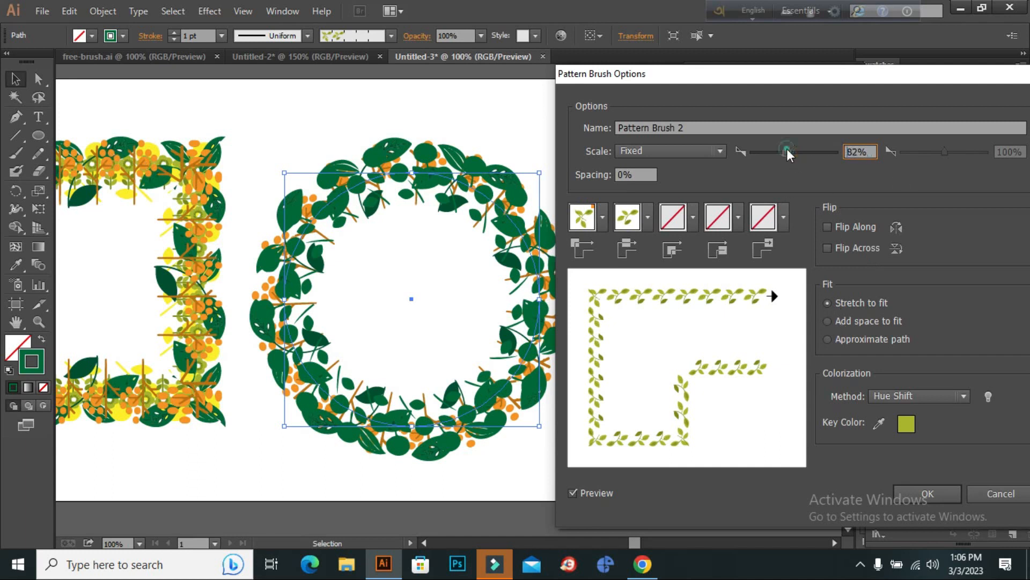
{"action": "left_click_drag", "start_coordinate": [786, 149], "coordinate": [788, 151]}
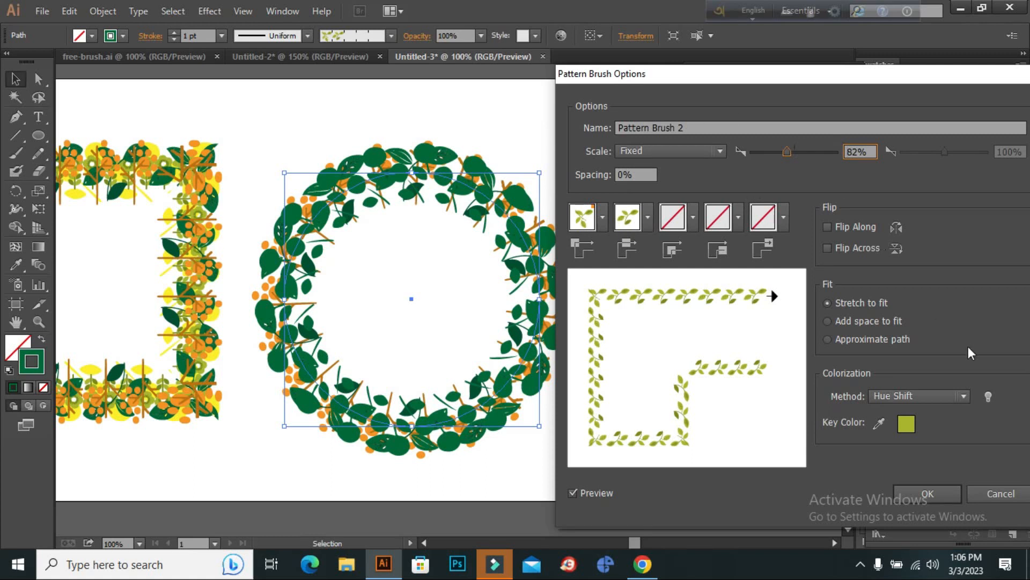
{"action": "left_click", "coordinate": [942, 491]}
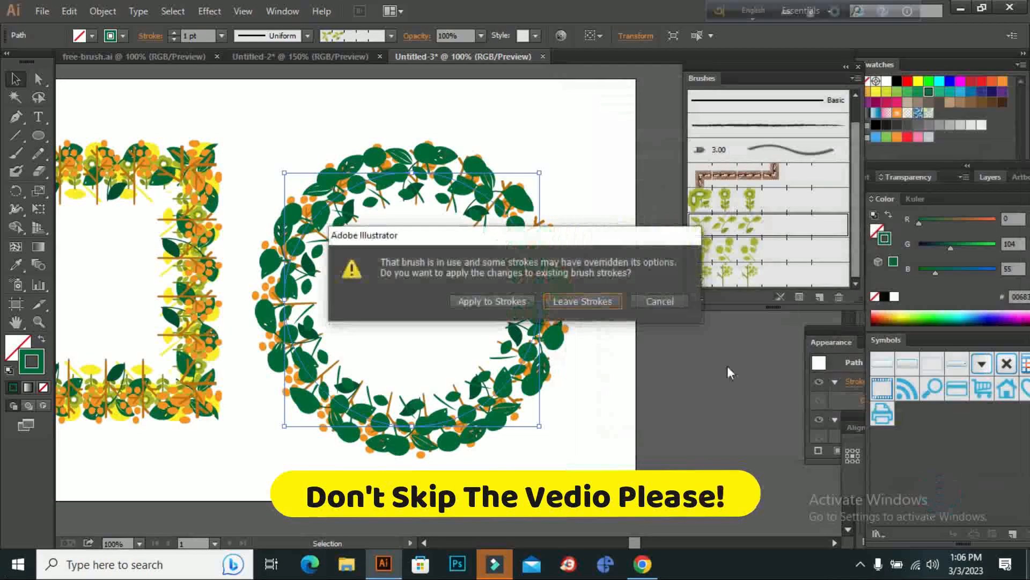
{"action": "left_click", "coordinate": [501, 305]}
Try several red and green stroke swatches on the Pattern Brush 2 circle, ending on dark green (R 0, G 104, B 55).
{"action": "left_click", "coordinate": [123, 31]}
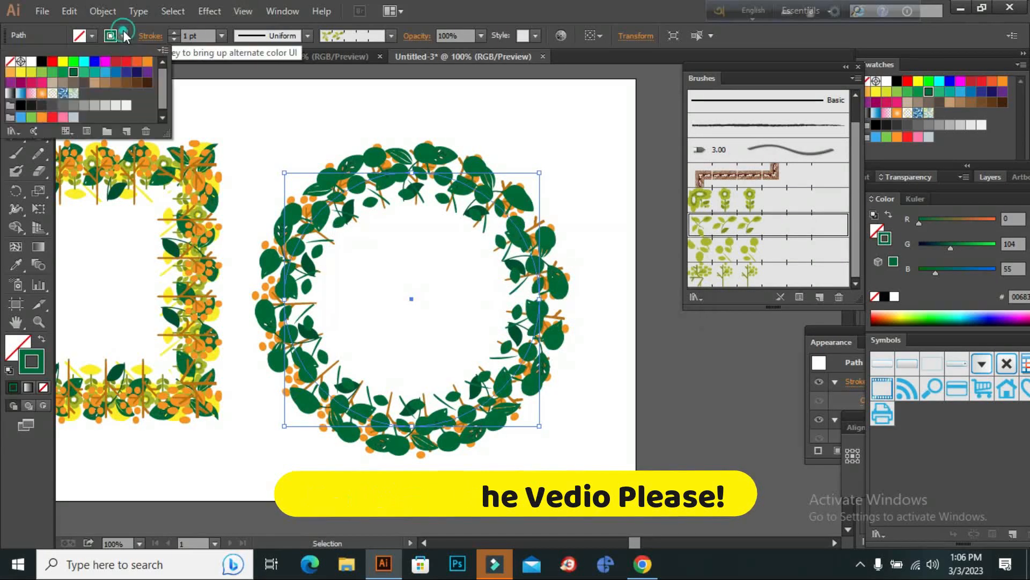
{"action": "left_click", "coordinate": [115, 61]}
{"action": "left_click", "coordinate": [137, 62]}
{"action": "left_click", "coordinate": [127, 61]}
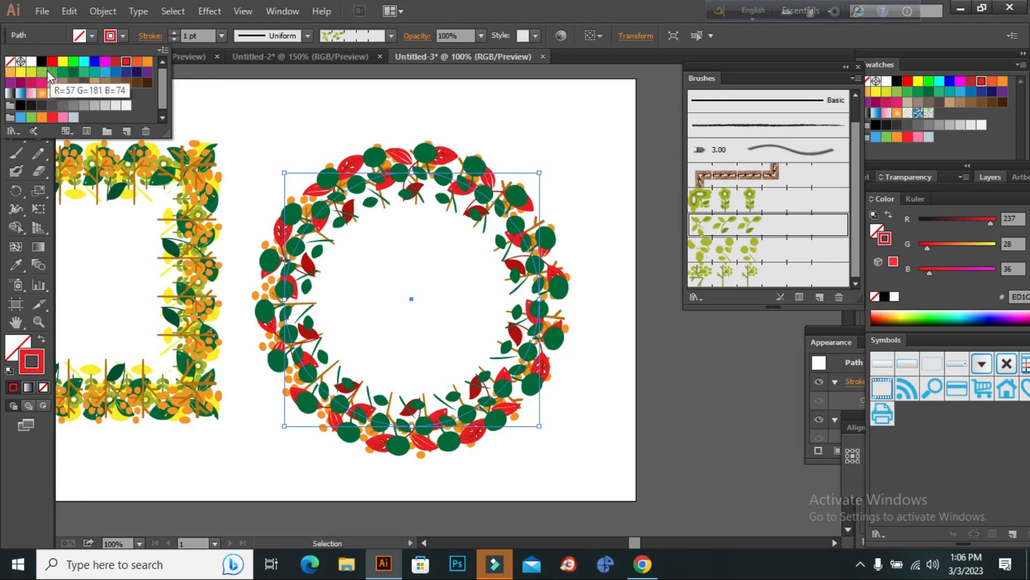
{"action": "left_click", "coordinate": [21, 71]}
{"action": "left_click", "coordinate": [53, 73]}
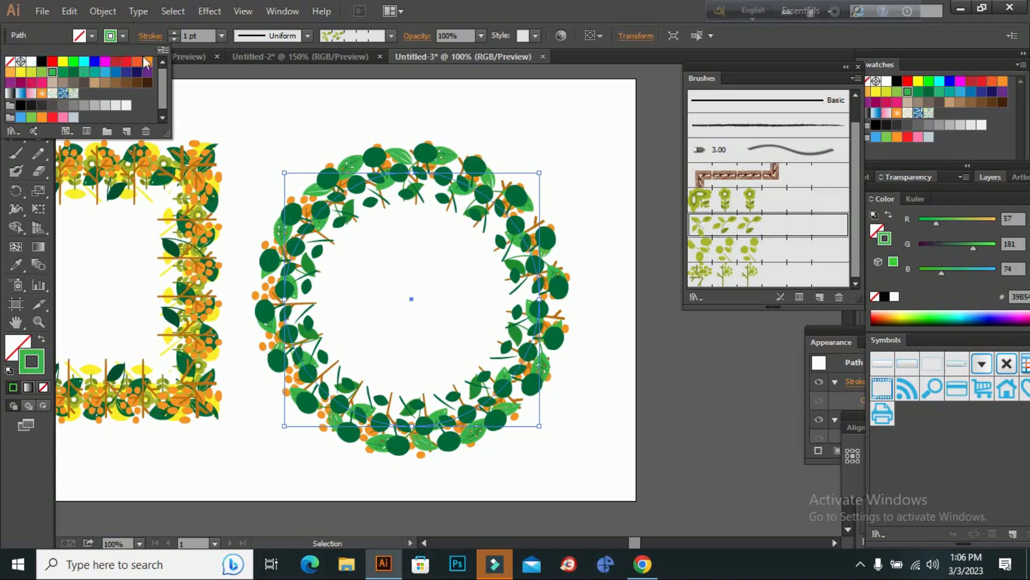
{"action": "left_click", "coordinate": [119, 63]}
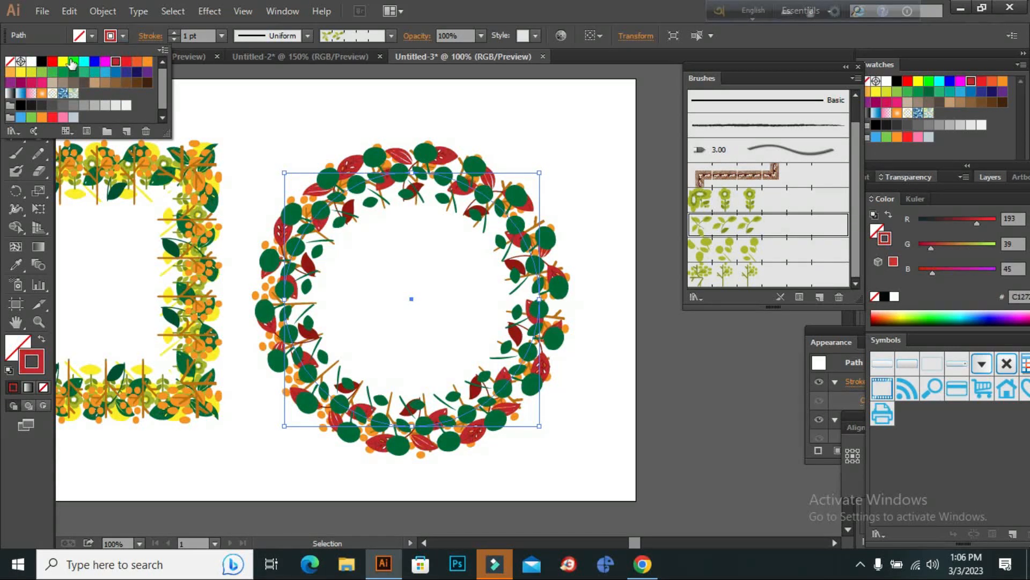
{"action": "left_click", "coordinate": [51, 63]}
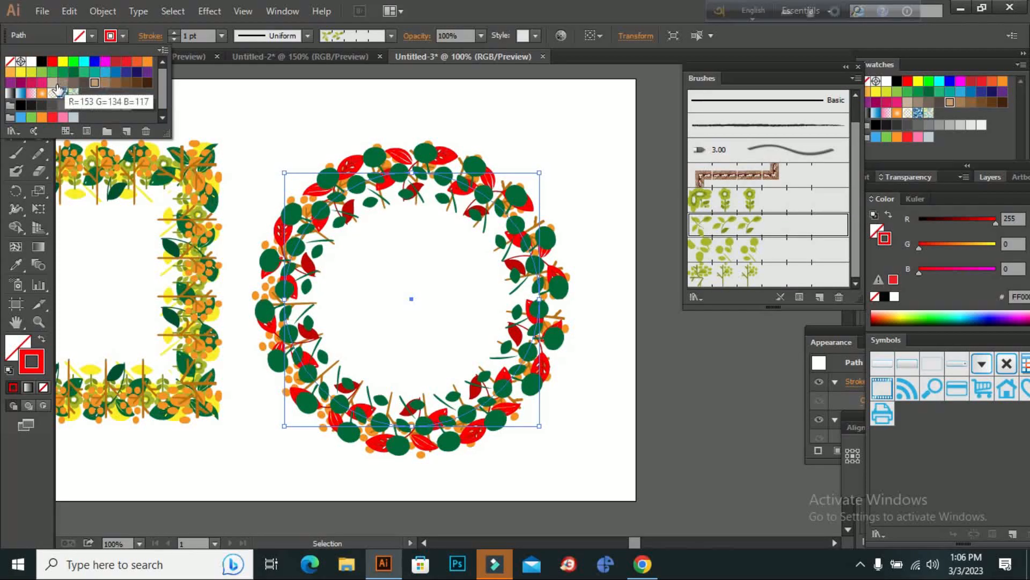
{"action": "left_click", "coordinate": [74, 72]}
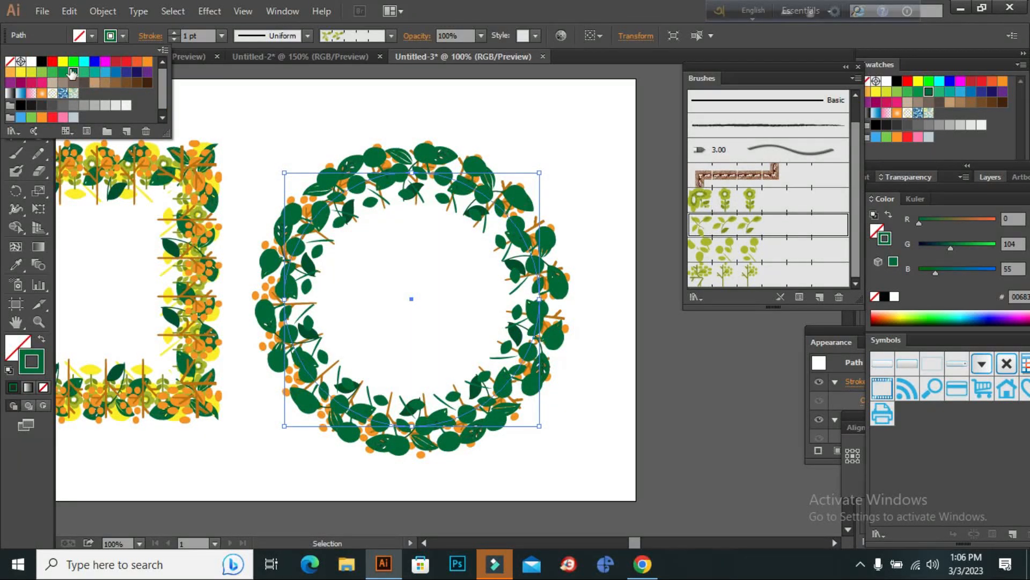
Set the Pattern Brush 2 circle's stroke to green (R 57, G 181, B 74), and paste a copy of the circle behind it.
{"action": "left_click", "coordinate": [54, 73]}
{"action": "left_click", "coordinate": [283, 94]}
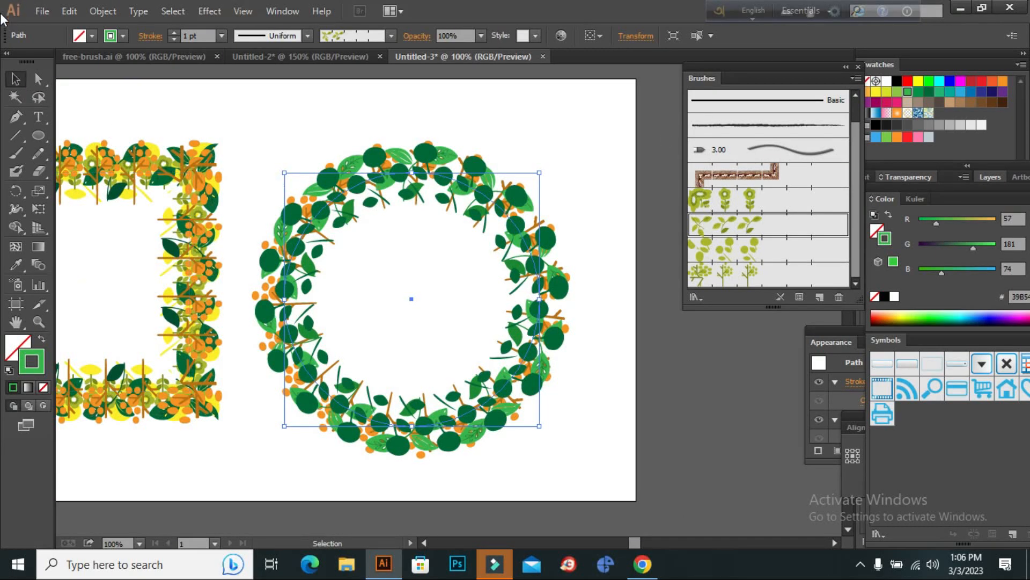
{"action": "left_click", "coordinate": [69, 10]}
{"action": "left_click", "coordinate": [117, 84]}
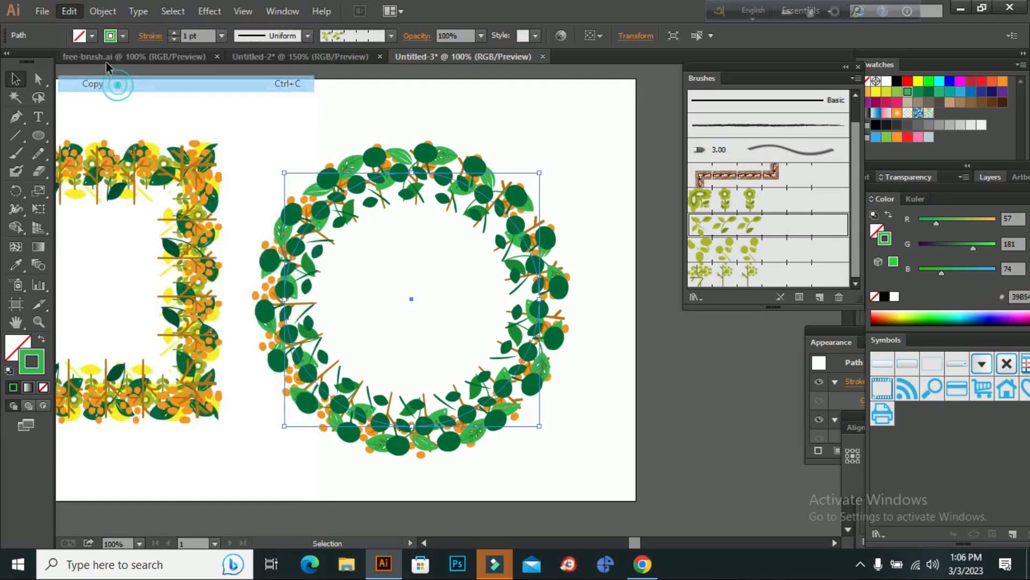
{"action": "left_click", "coordinate": [69, 11]}
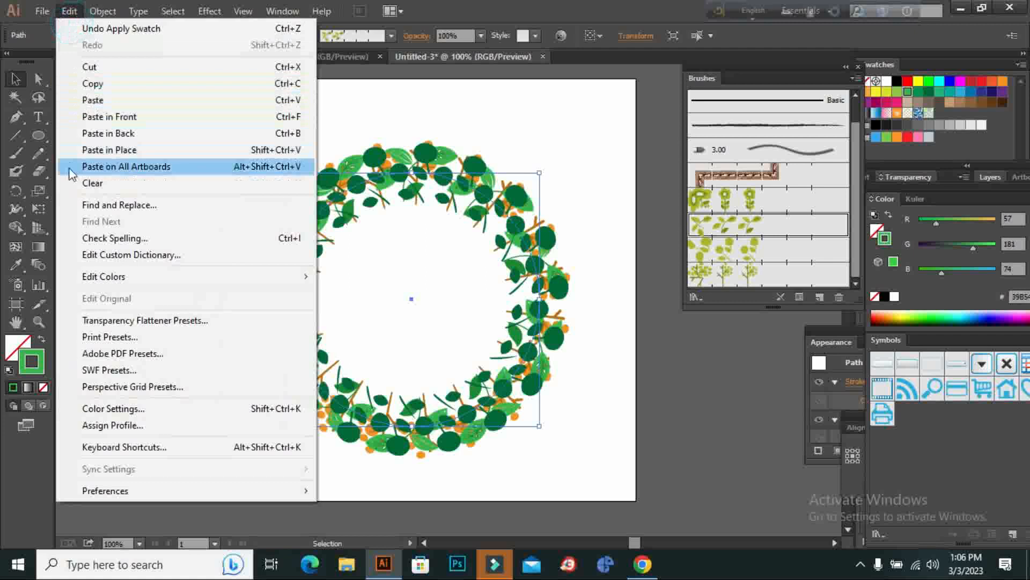
{"action": "left_click", "coordinate": [157, 138]}
Apply Pattern Brush 1 to the newest circle and set the brush's scale to 130%, updating the existing strokes.
{"action": "left_click", "coordinate": [751, 199]}
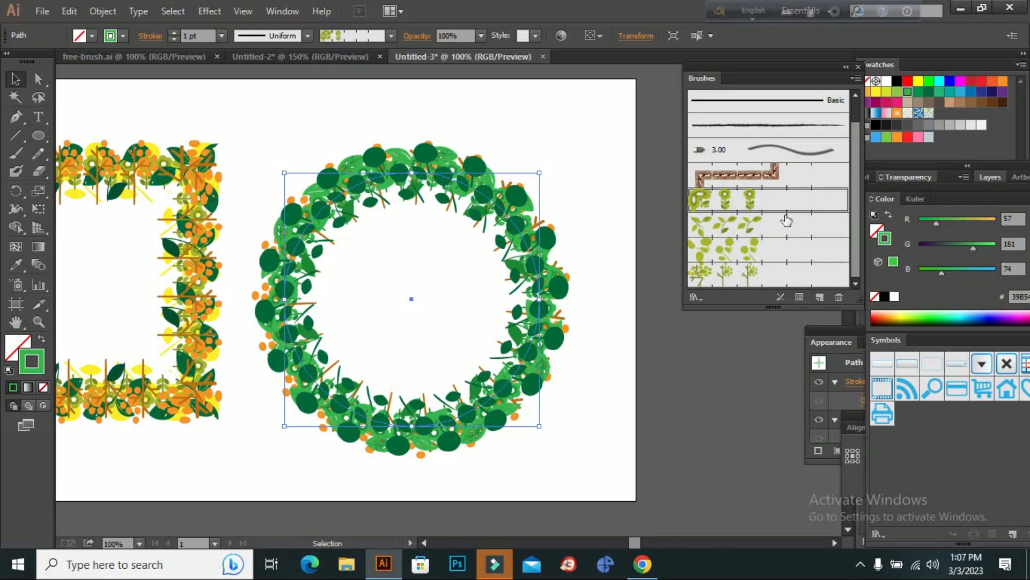
{"action": "double_click", "coordinate": [753, 203]}
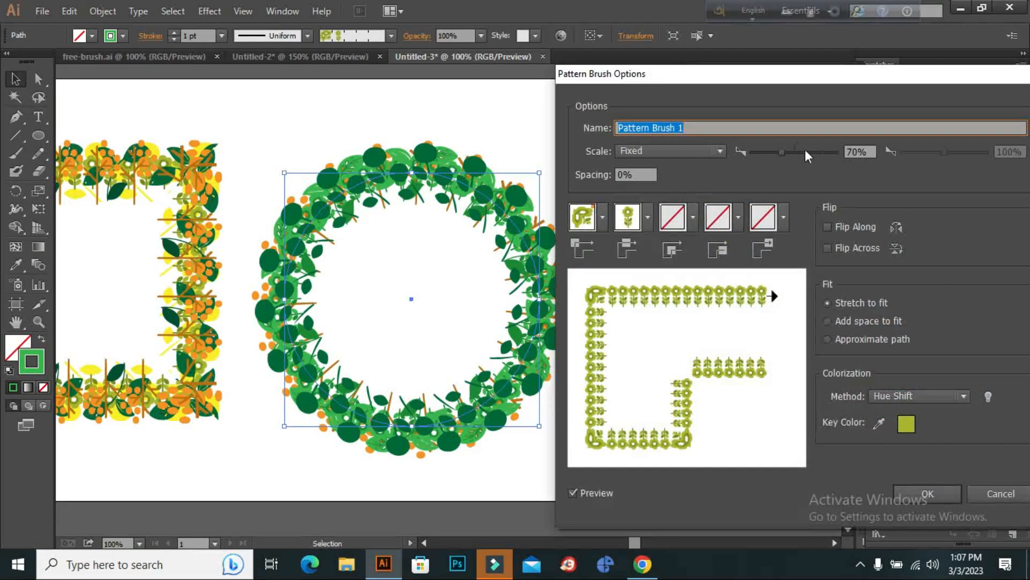
{"action": "left_click", "coordinate": [800, 152]}
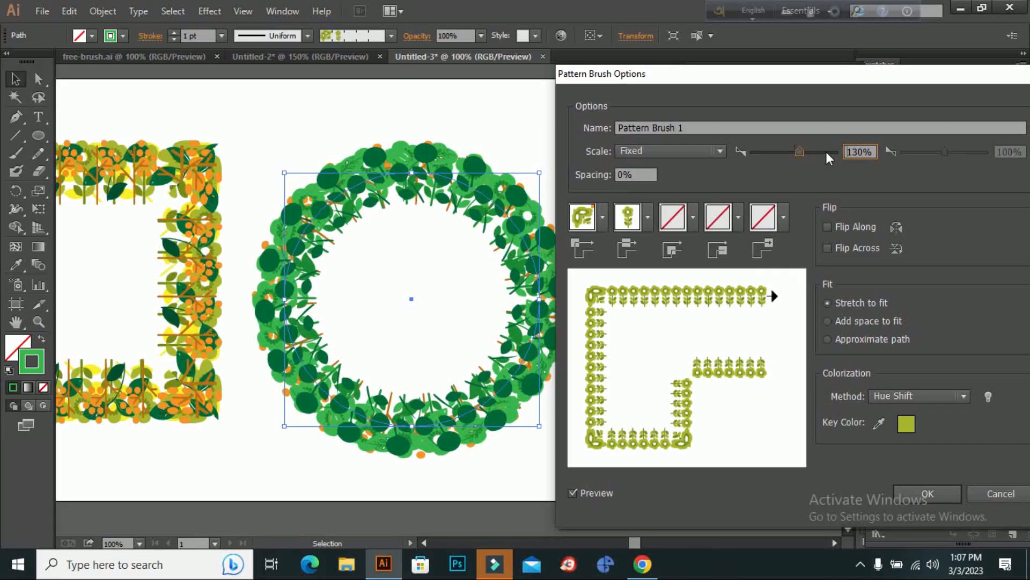
{"action": "left_click", "coordinate": [936, 491]}
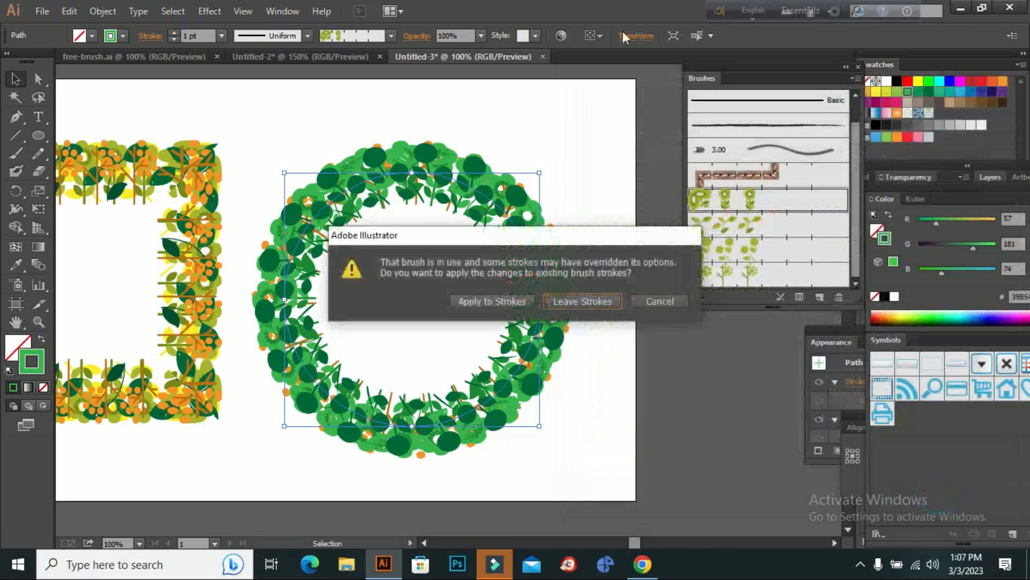
{"action": "left_click", "coordinate": [497, 299]}
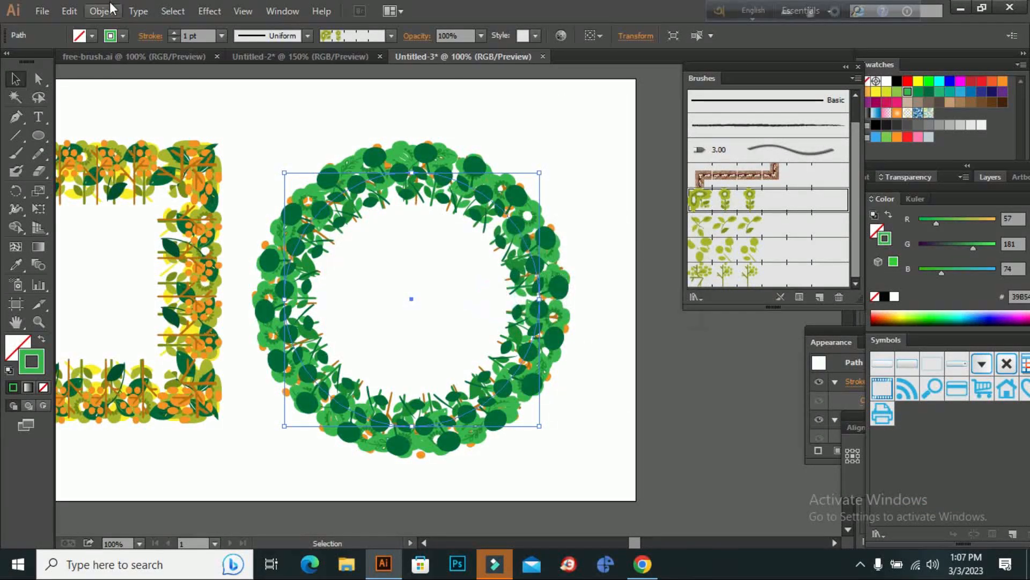
Try yellow, orange and green stroke swatches on the Pattern Brush 1 circle, settle on yellow (R 252, G 238, B 33), and deselect it.
{"action": "left_click", "coordinate": [125, 36]}
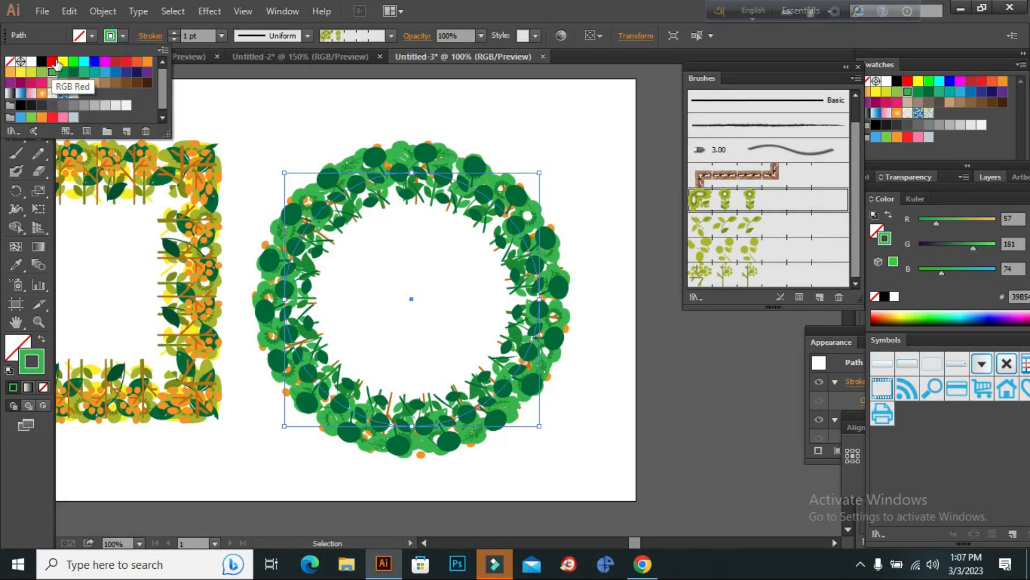
{"action": "left_click", "coordinate": [63, 61]}
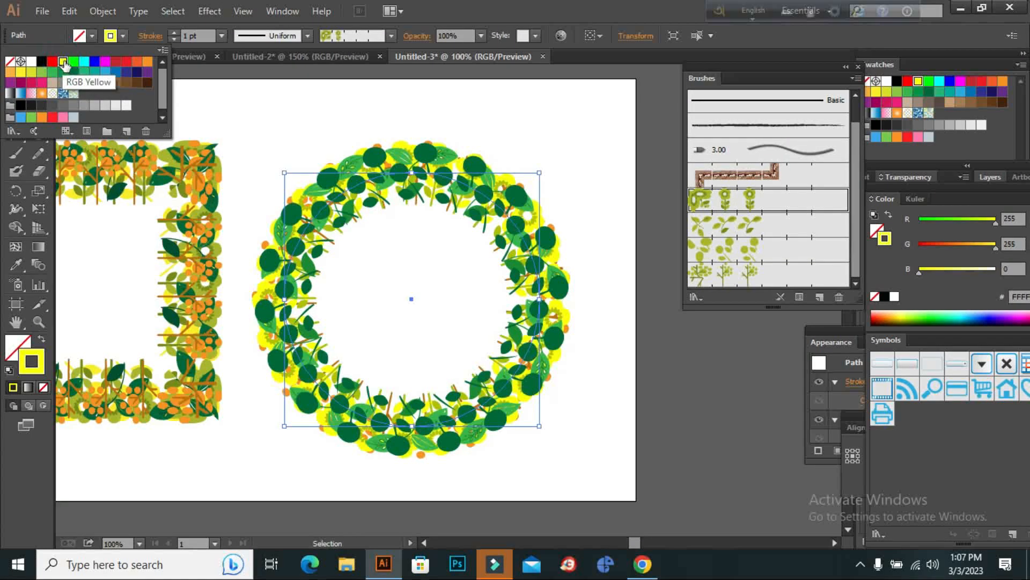
{"action": "left_click", "coordinate": [10, 72]}
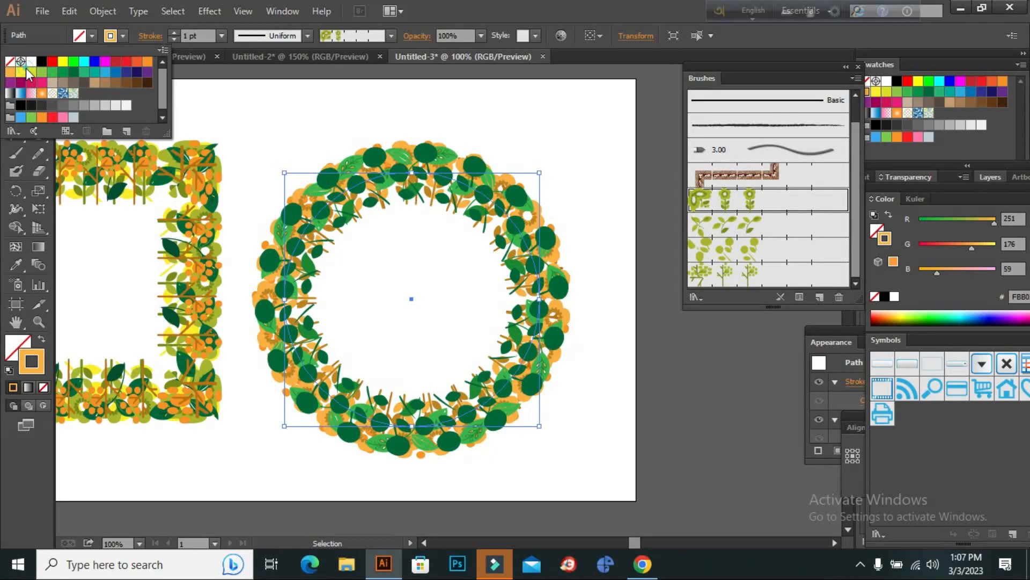
{"action": "left_click", "coordinate": [25, 70]}
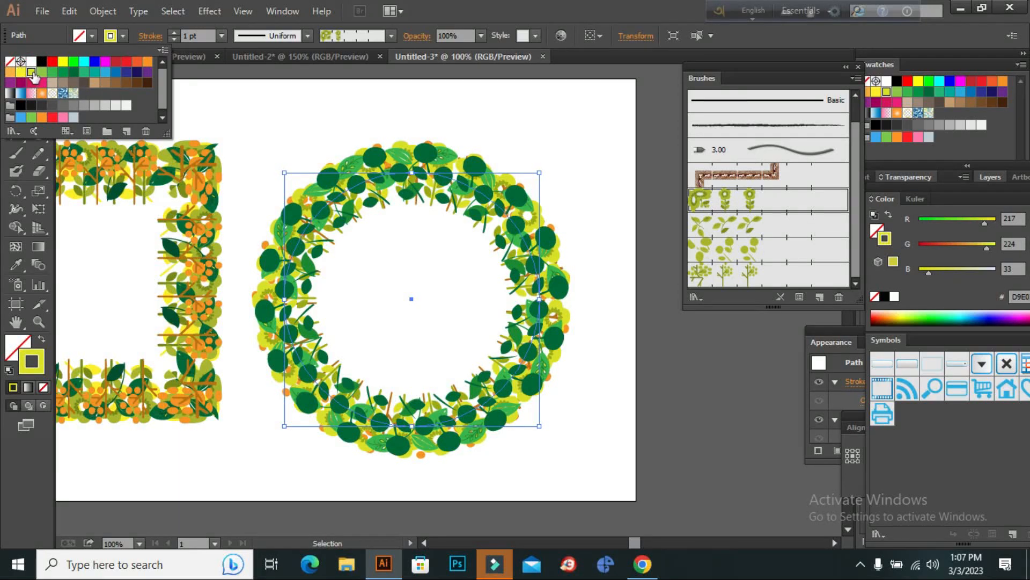
{"action": "left_click", "coordinate": [41, 72]}
{"action": "left_click", "coordinate": [62, 72]}
{"action": "left_click", "coordinate": [12, 72]}
{"action": "left_click", "coordinate": [20, 72]}
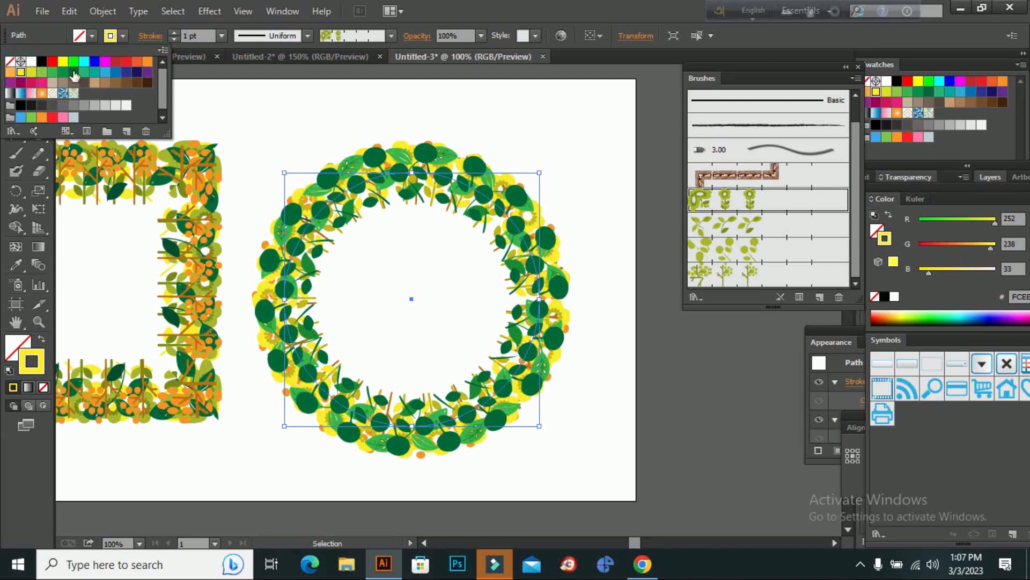
{"action": "left_click", "coordinate": [287, 108]}
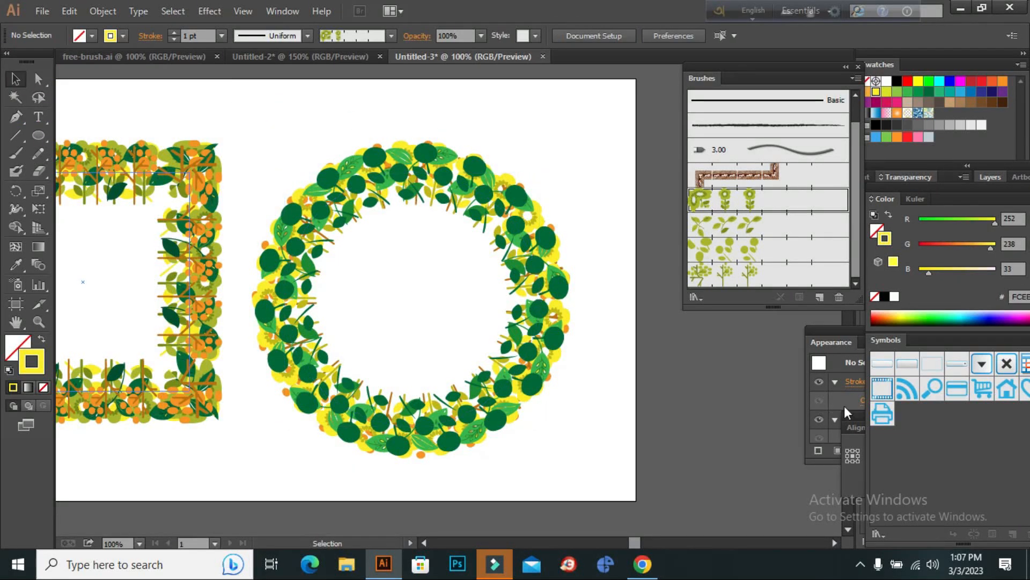
{"action": "left_click", "coordinate": [16, 321]}
{"action": "left_click_drag", "start_coordinate": [212, 226], "coordinate": [349, 221]}
{"action": "key", "text": "ctrl+minus"}
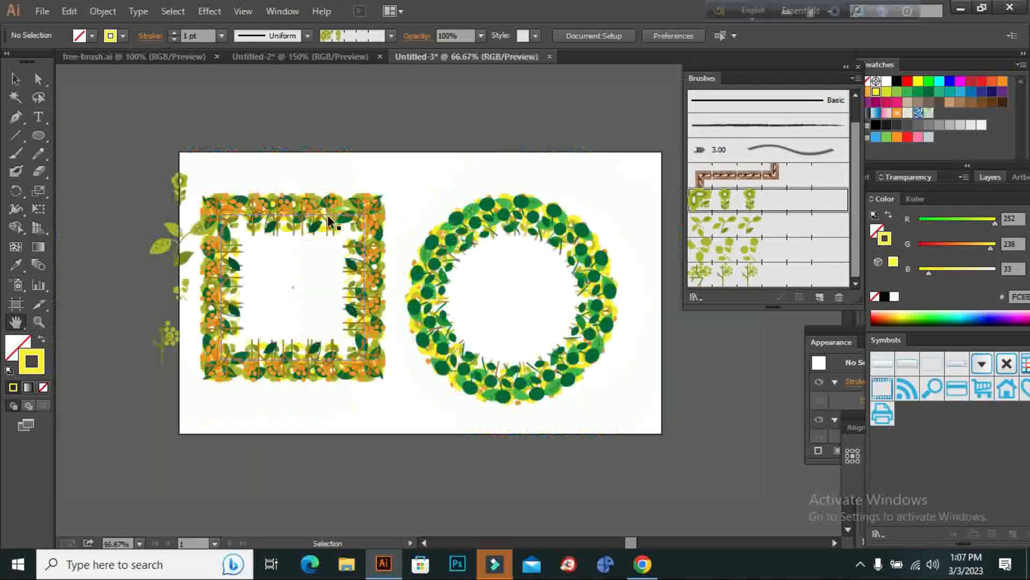
{"action": "left_click", "coordinate": [20, 82]}
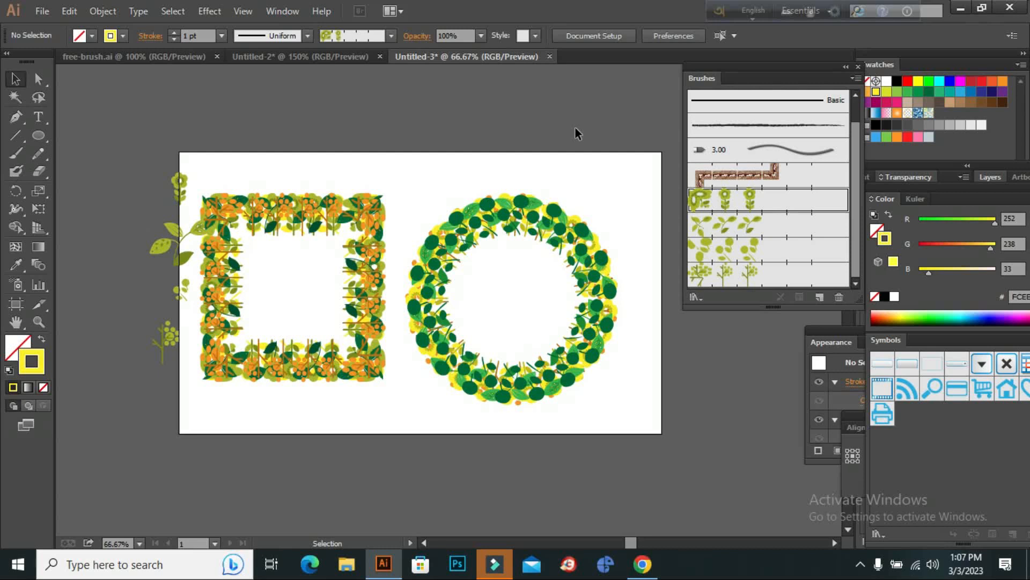
{"action": "scroll", "coordinate": [539, 408], "scroll_direction": "down", "scroll_amount": 3}
{"action": "scroll", "coordinate": [539, 408], "scroll_direction": "up", "scroll_amount": 3}
Extend the artboard's left edge outward past the loose floral motifs, making the artboard 1062 px wide.
{"action": "left_click", "coordinate": [38, 321]}
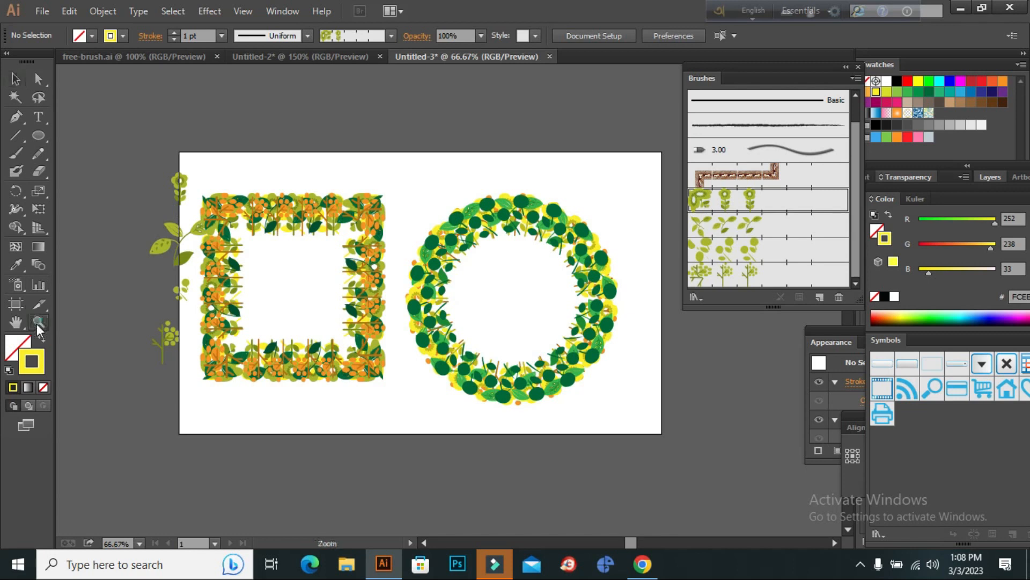
{"action": "left_click", "coordinate": [268, 272]}
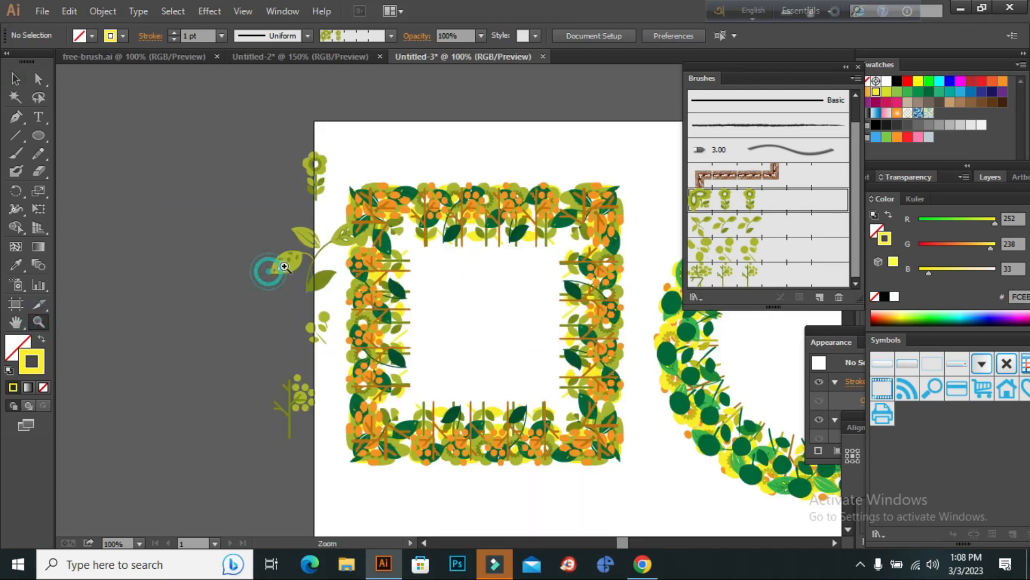
{"action": "left_click", "coordinate": [15, 304]}
{"action": "left_click_drag", "start_coordinate": [316, 336], "coordinate": [239, 334]}
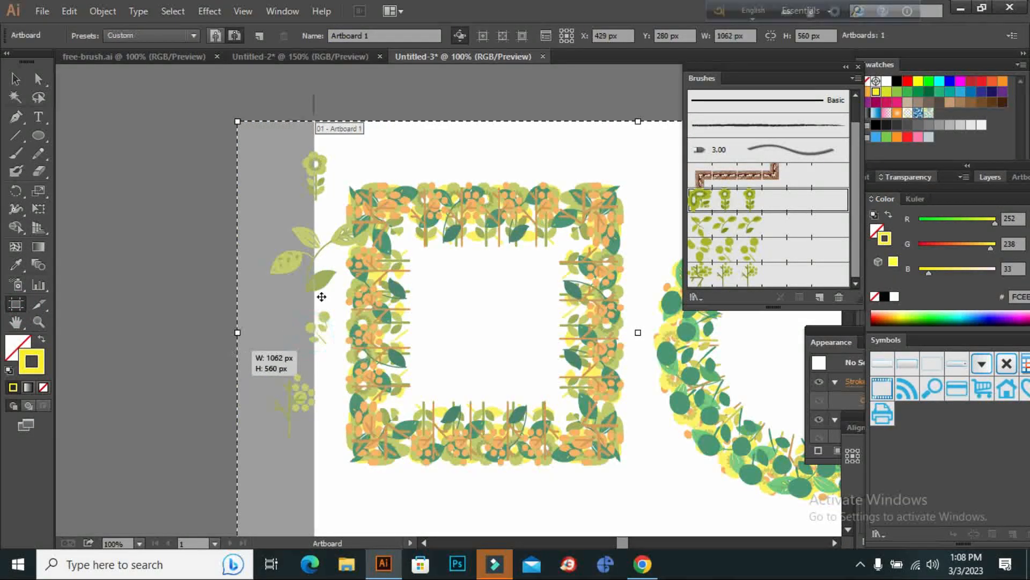
{"action": "left_click", "coordinate": [15, 81]}
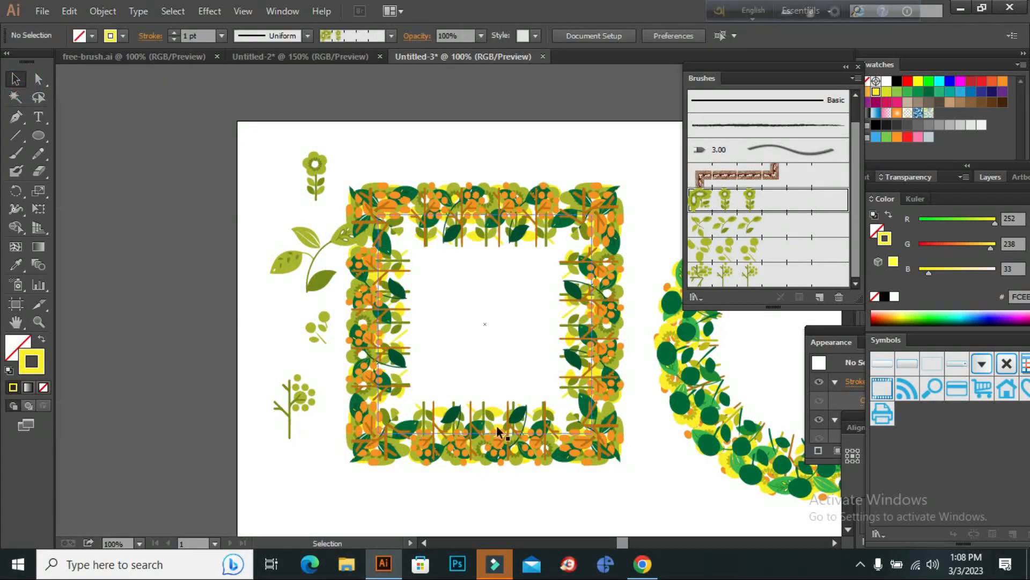
Browse the floral image search results in Chrome, previewing the Stock Graphics vector floral corner, and return to Illustrator.
{"action": "left_click", "coordinate": [644, 564]}
{"action": "scroll", "coordinate": [382, 202], "scroll_direction": "down", "scroll_amount": 10}
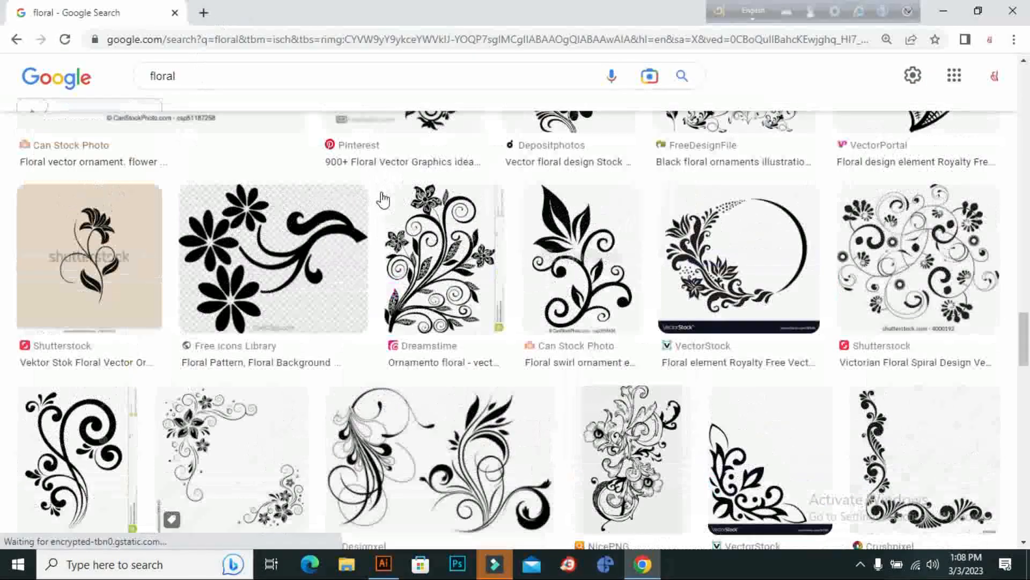
{"action": "scroll", "coordinate": [436, 157], "scroll_direction": "down", "scroll_amount": 10}
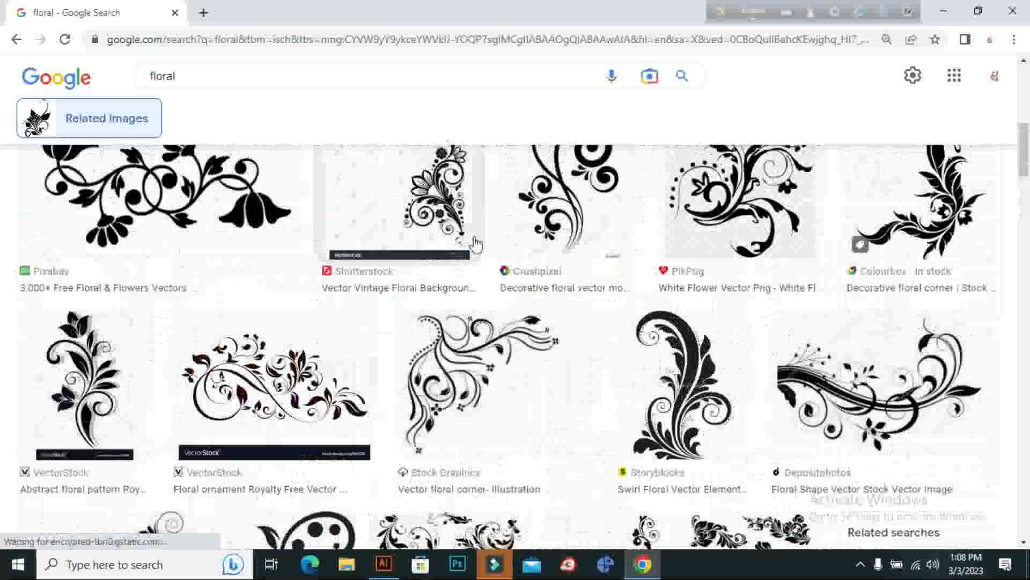
{"action": "left_click", "coordinate": [511, 355]}
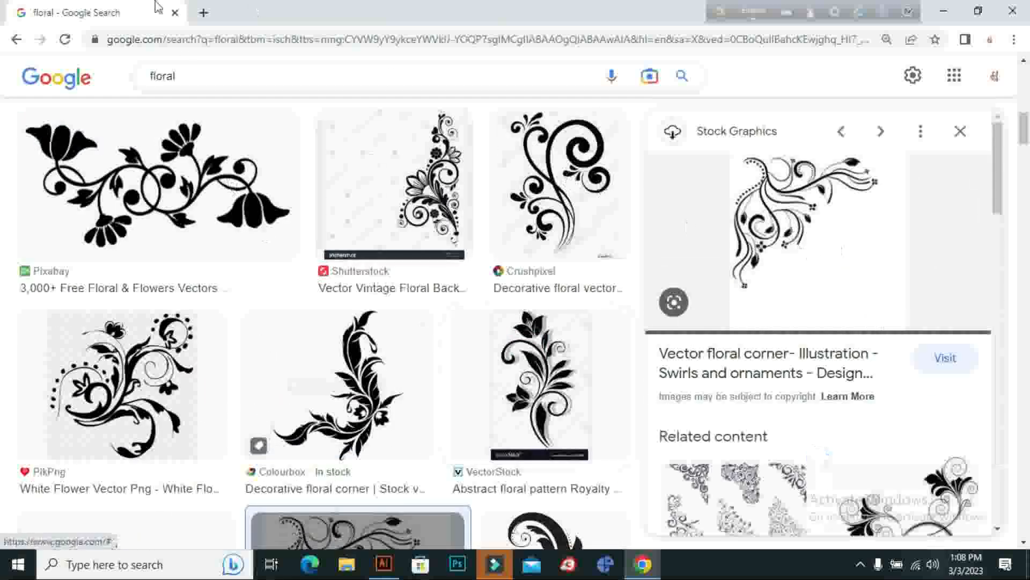
{"action": "scroll", "coordinate": [460, 257], "scroll_direction": "down", "scroll_amount": 5}
{"action": "scroll", "coordinate": [234, 158], "scroll_direction": "down", "scroll_amount": 5}
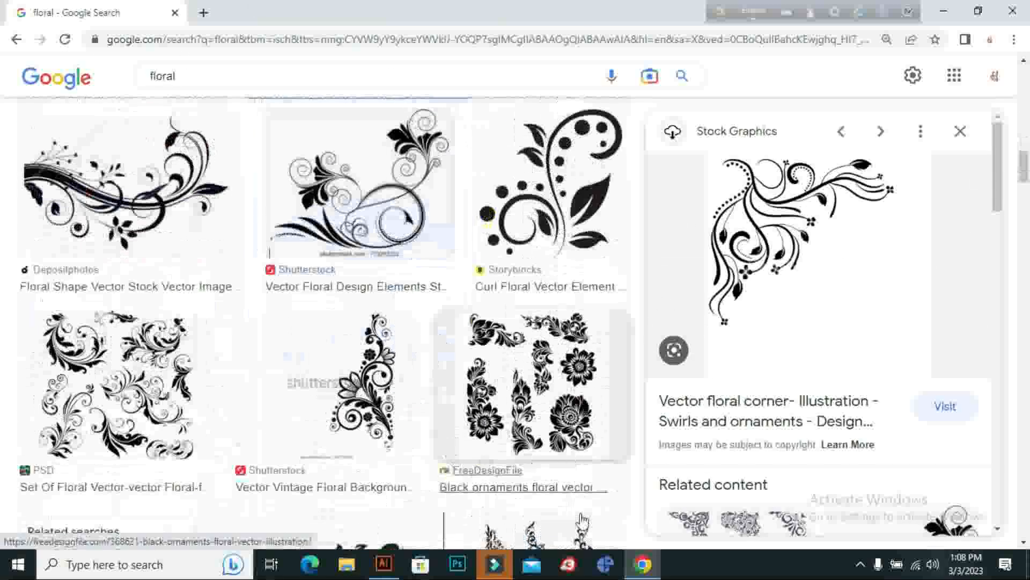
{"action": "left_click", "coordinate": [383, 563]}
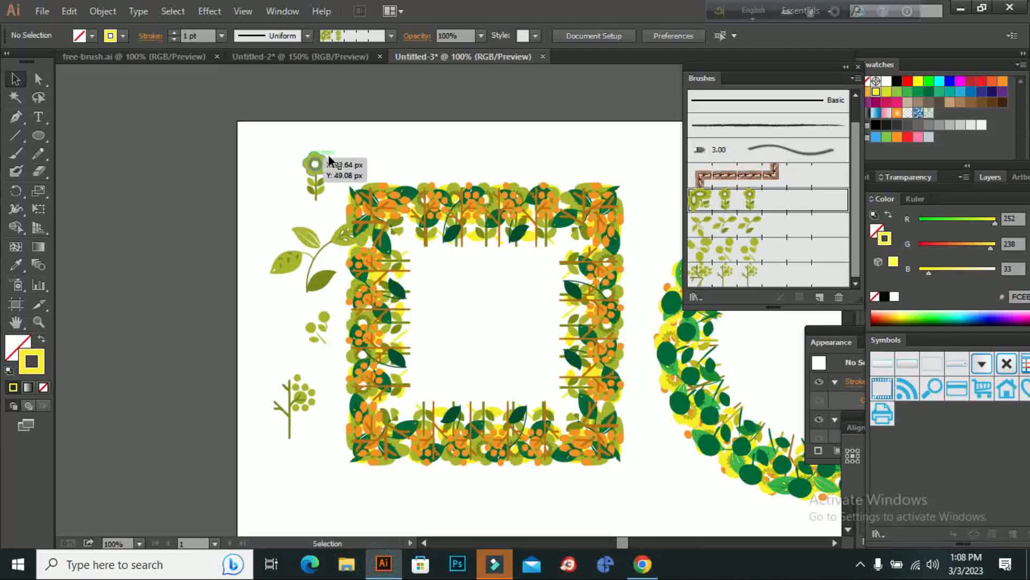